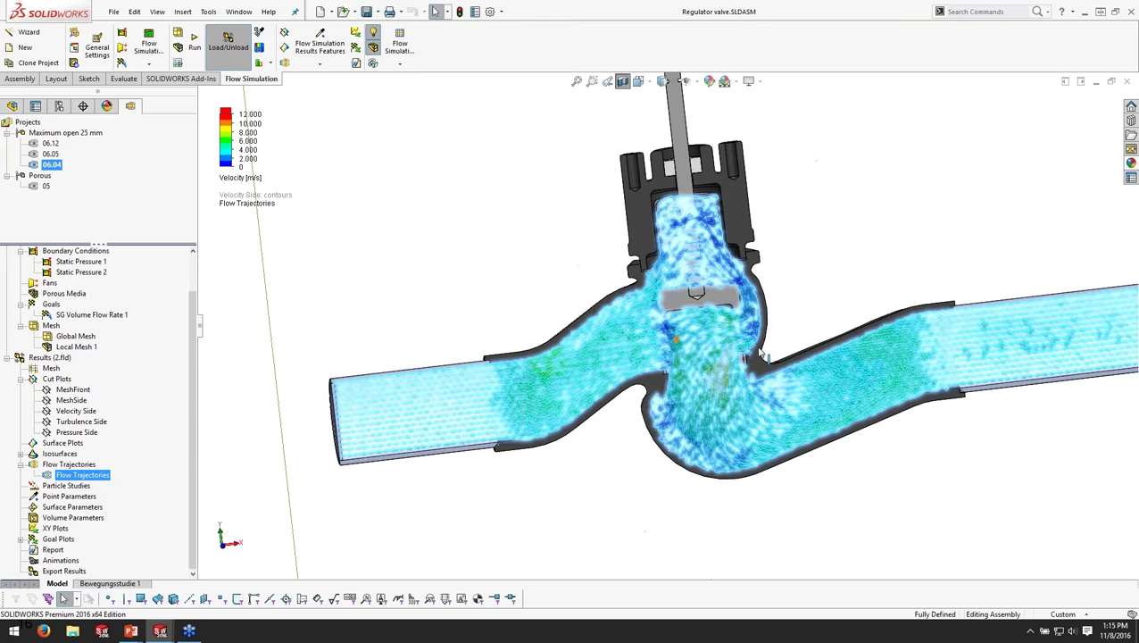
- Play the flow trajectories animation of project 06.04 in the sectioned valve
{"action": "key", "text": "Escape"}
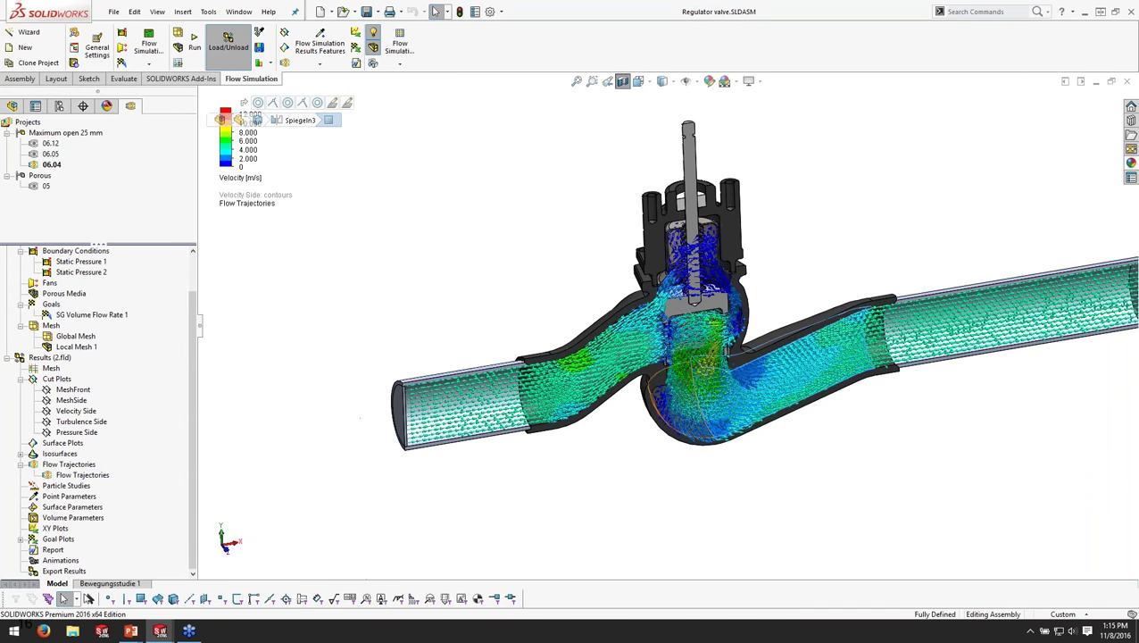
{"action": "middle_click_drag", "start_coordinate": [625, 402], "coordinate": [554, 451]}
{"action": "right_click", "coordinate": [76, 474]}
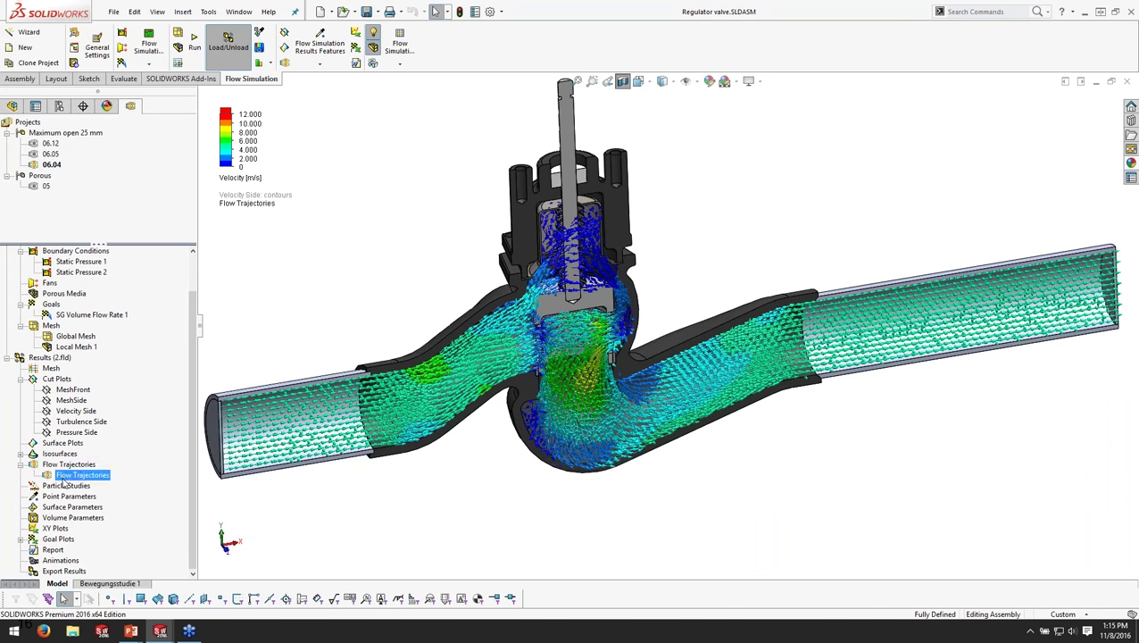
{"action": "left_click", "coordinate": [98, 381]}
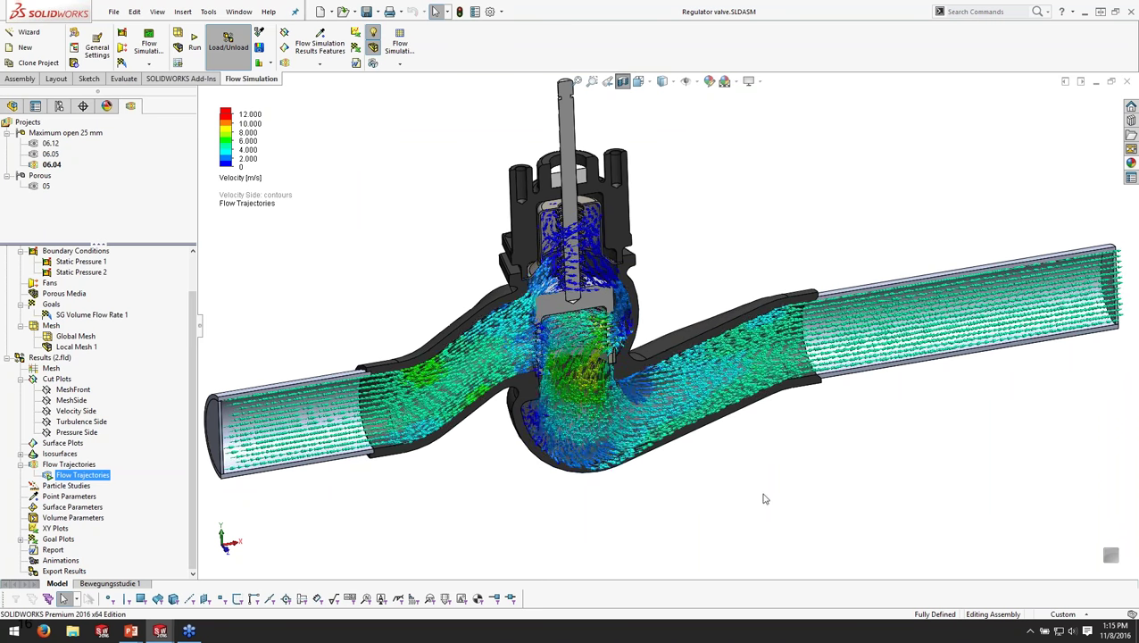
- Switch to the PowerPoint slide show, look at the Flow Restriction slides, and return to SOLIDWORKS
{"action": "mouse_move", "coordinate": [134, 634]}
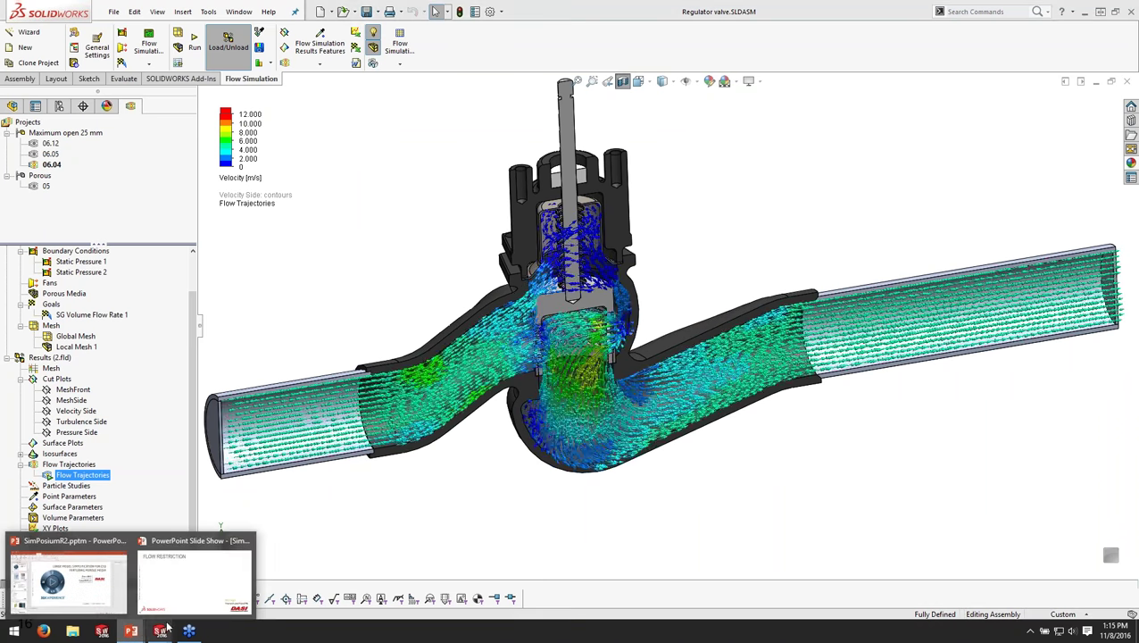
{"action": "left_click", "coordinate": [188, 608]}
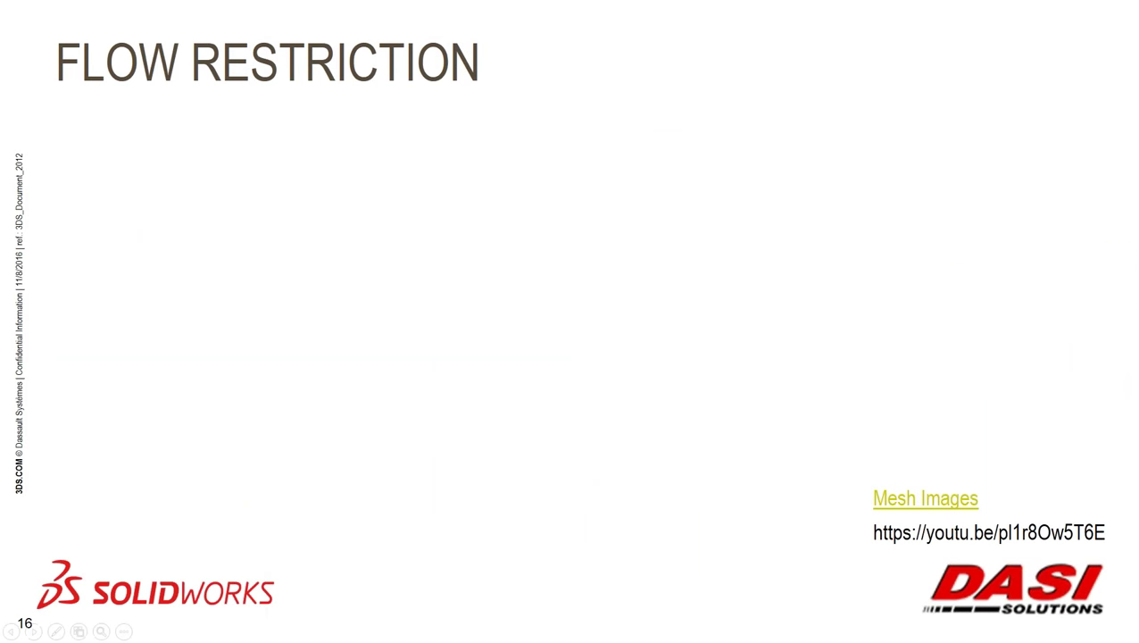
{"action": "left_click", "coordinate": [876, 534]}
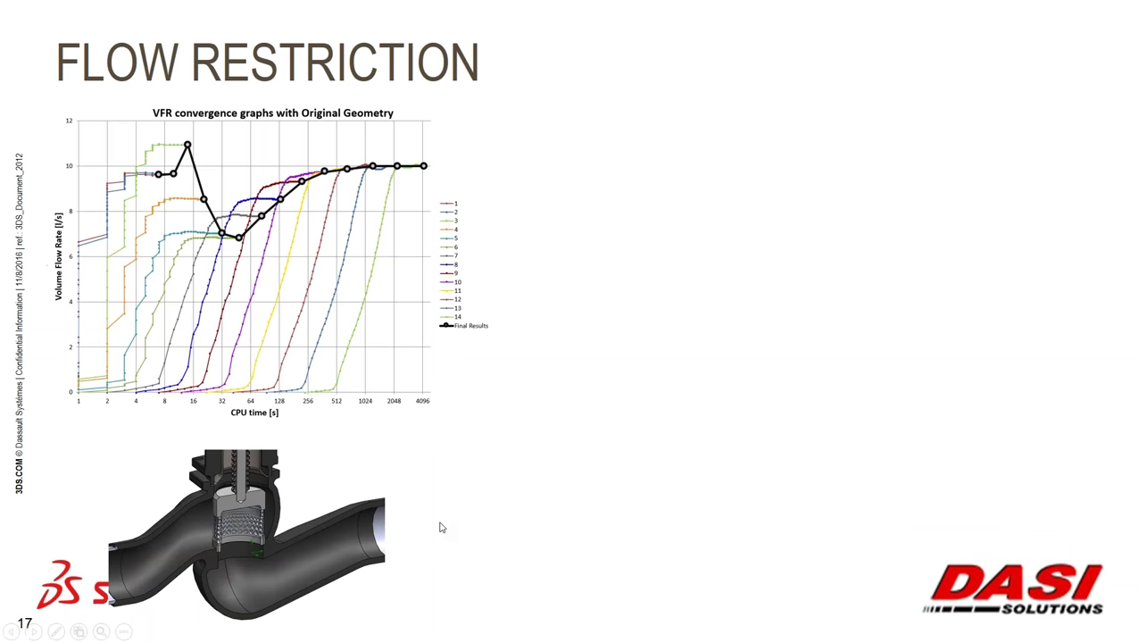
{"action": "key", "text": "Left"}
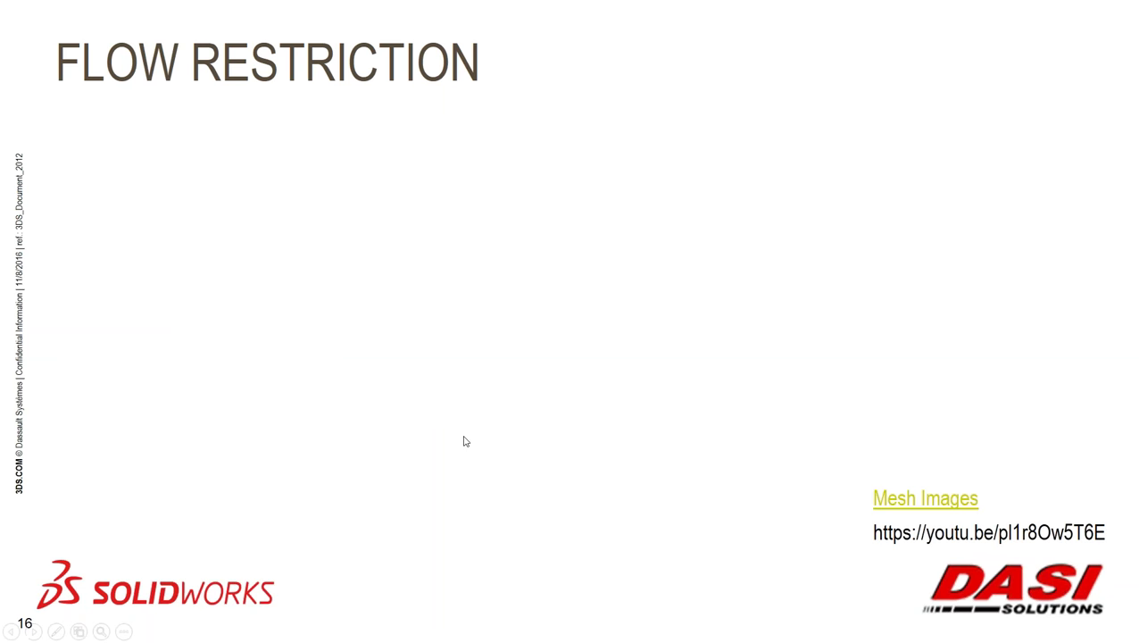
{"action": "key", "text": "alt+Tab"}
- Delete the stray YouTube link note from the valve assembly
{"action": "left_click", "coordinate": [449, 277]}
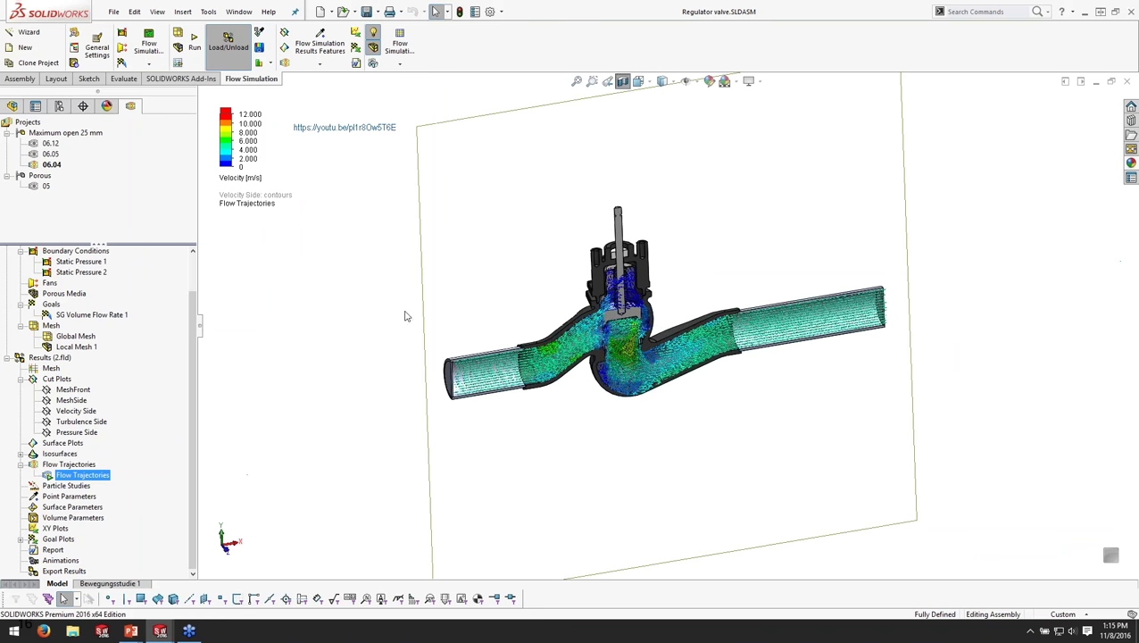
{"action": "left_click", "coordinate": [519, 234]}
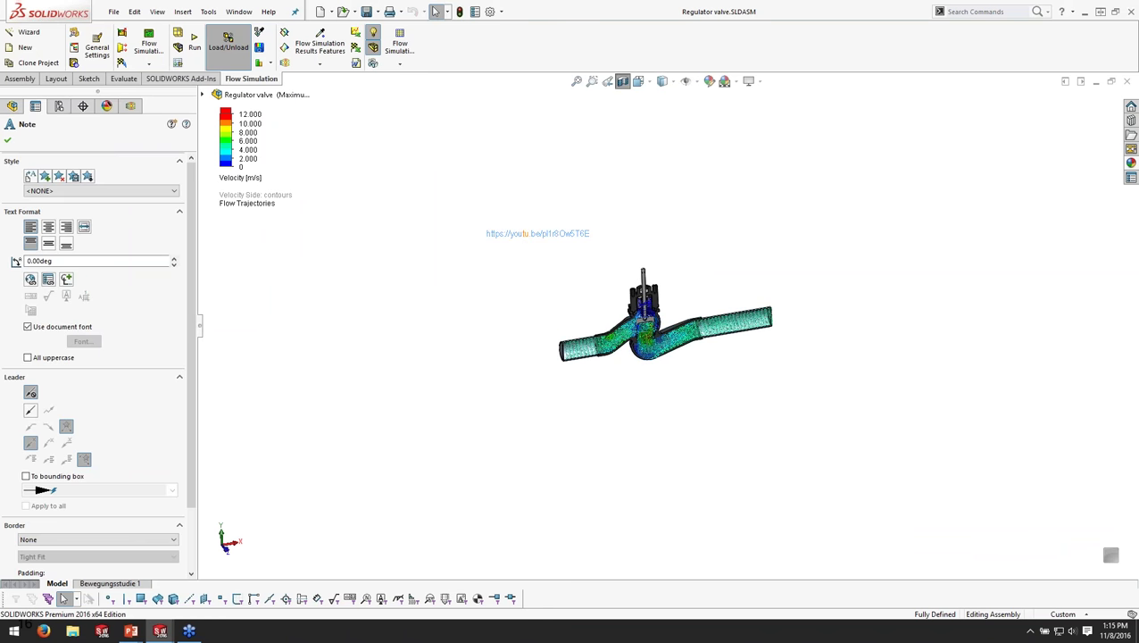
{"action": "double_click", "coordinate": [520, 235]}
{"action": "right_click", "coordinate": [547, 237]}
{"action": "left_click", "coordinate": [578, 273]}
{"action": "left_click", "coordinate": [707, 292]}
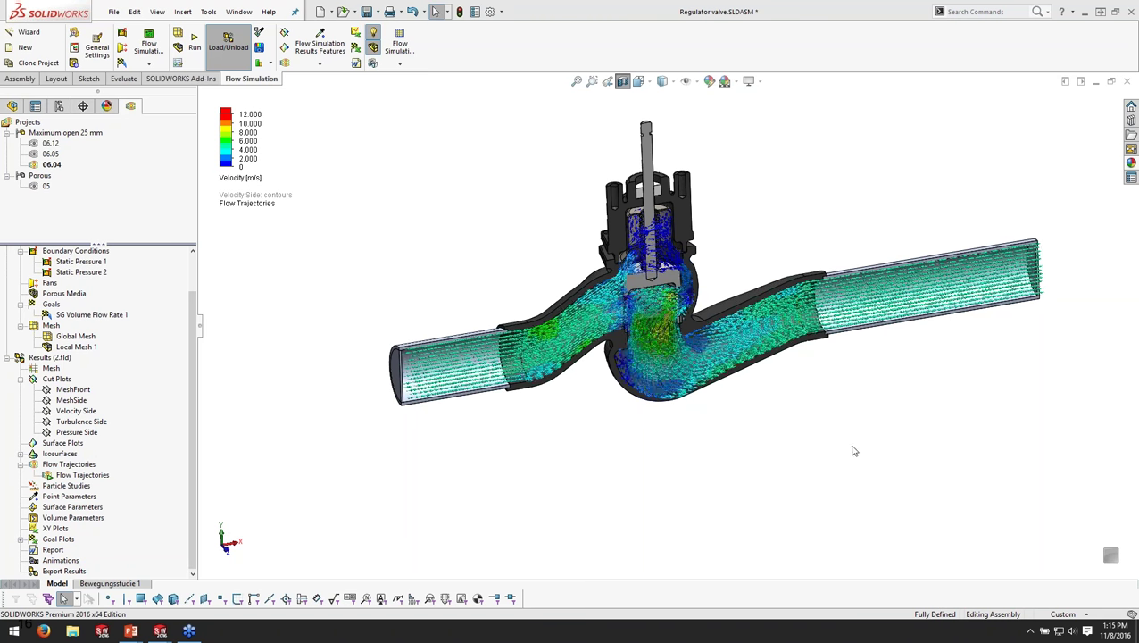
- Activate project 05 under Porous to examine the straight pipe with the blue disc inside
{"action": "scroll", "coordinate": [773, 265], "scroll_direction": "down", "scroll_amount": 3}
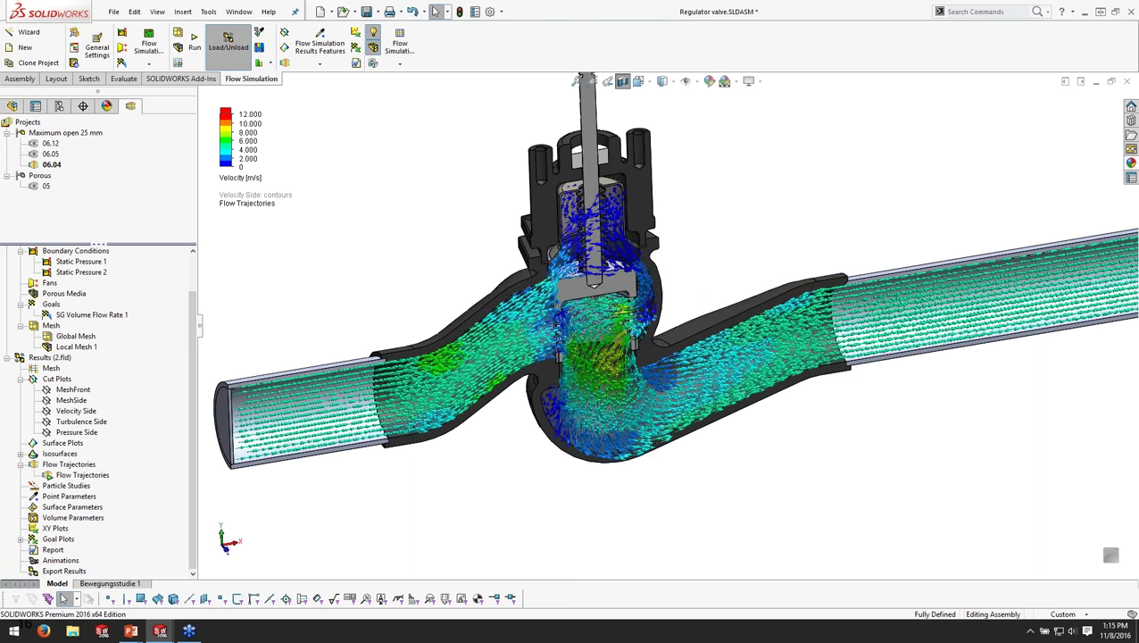
{"action": "scroll", "coordinate": [786, 339], "scroll_direction": "up", "scroll_amount": 3}
{"action": "scroll", "coordinate": [786, 337], "scroll_direction": "down", "scroll_amount": 2}
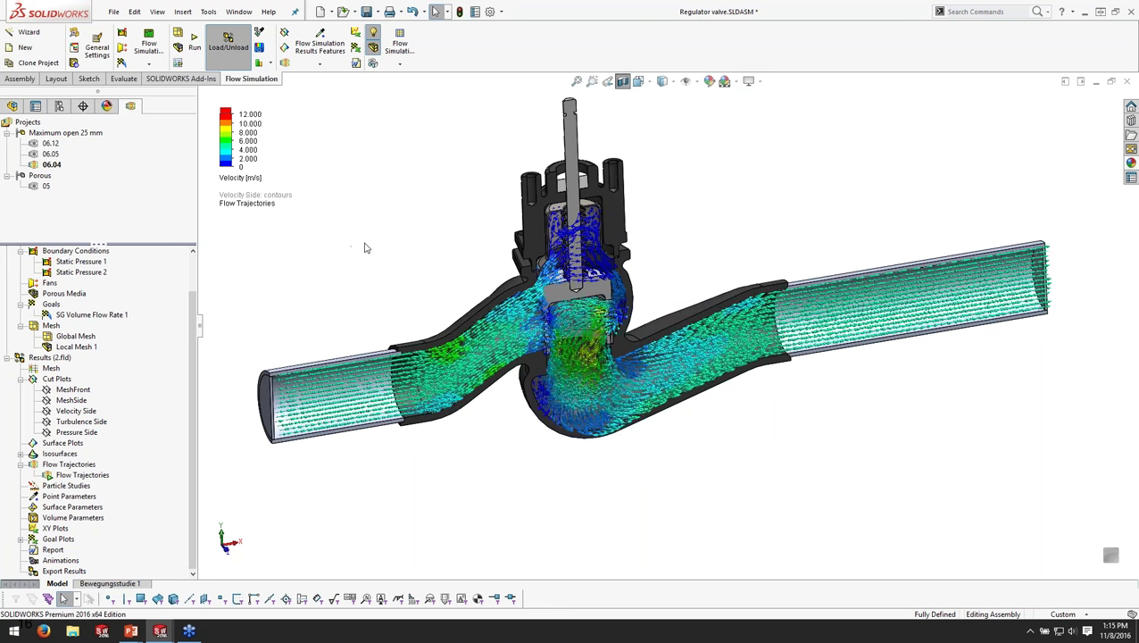
{"action": "scroll", "coordinate": [654, 364], "scroll_direction": "down", "scroll_amount": 2}
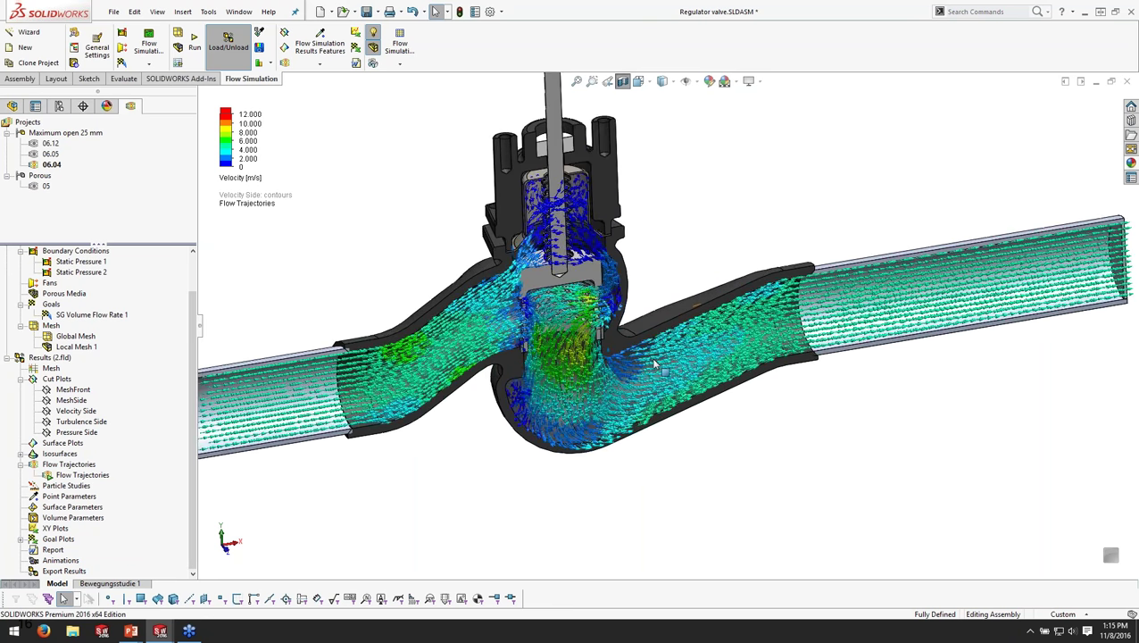
{"action": "middle_click_drag", "start_coordinate": [315, 318], "coordinate": [343, 306]}
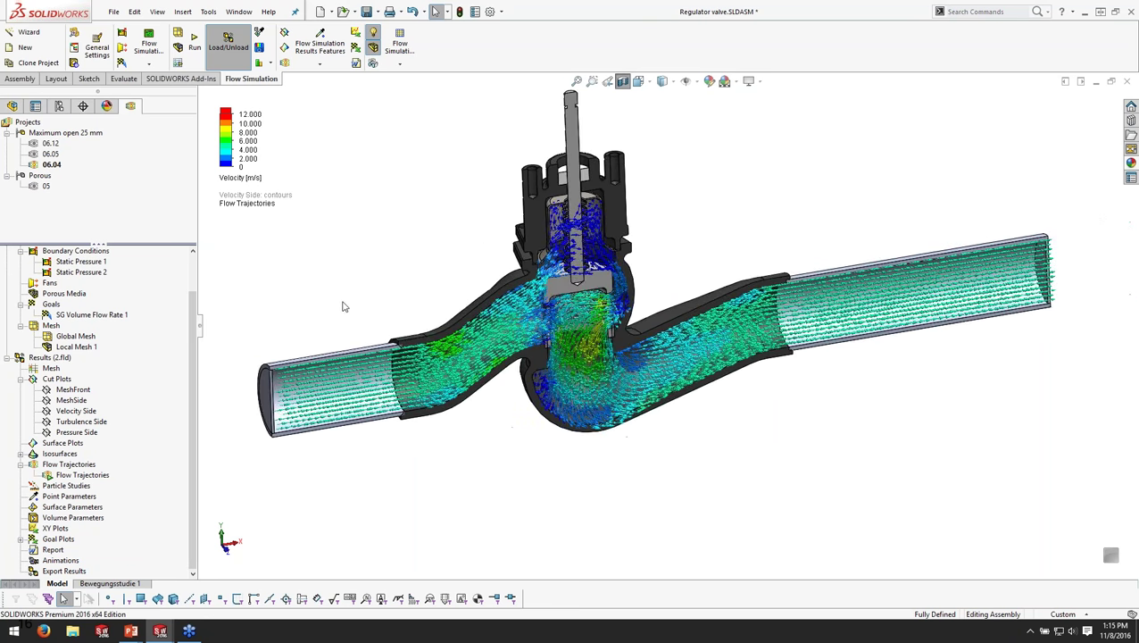
{"action": "scroll", "coordinate": [601, 317], "scroll_direction": "down", "scroll_amount": 2}
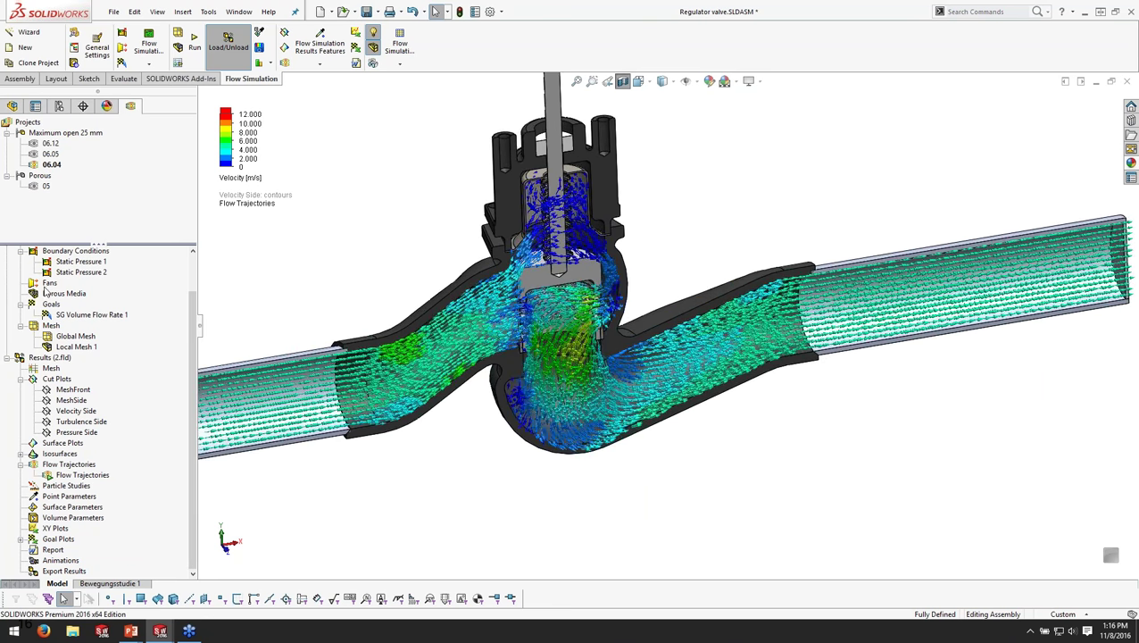
{"action": "double_click", "coordinate": [42, 185]}
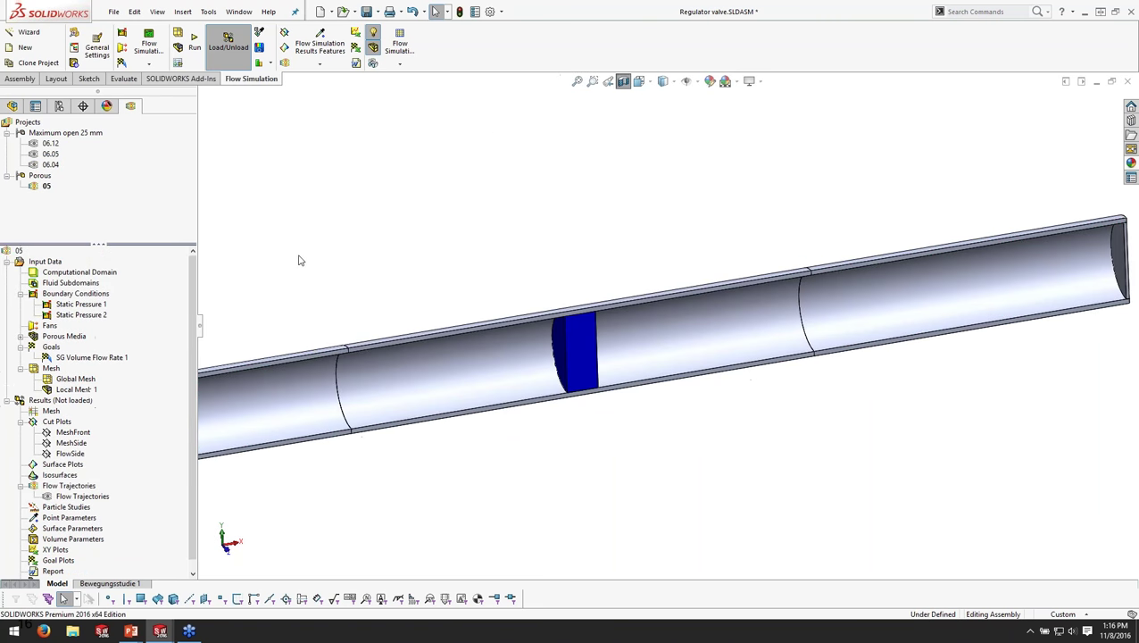
{"action": "scroll", "coordinate": [541, 333], "scroll_direction": "down", "scroll_amount": 2}
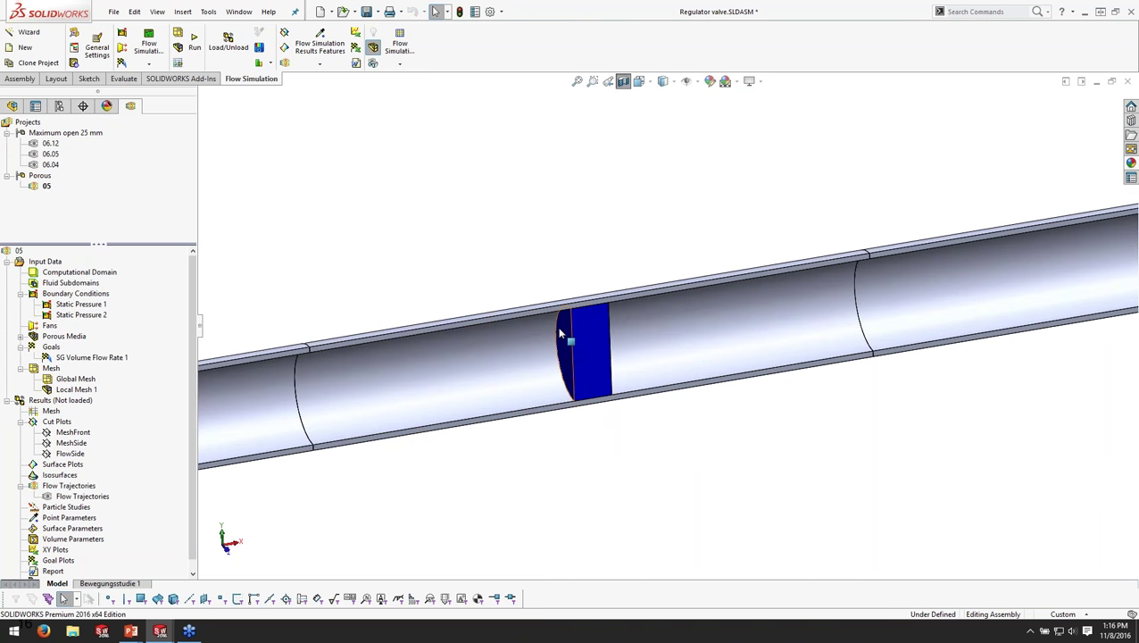
- Reactivate project 06.04, then clear and hide its flow trajectories to expose the valve geometry
{"action": "double_click", "coordinate": [49, 166]}
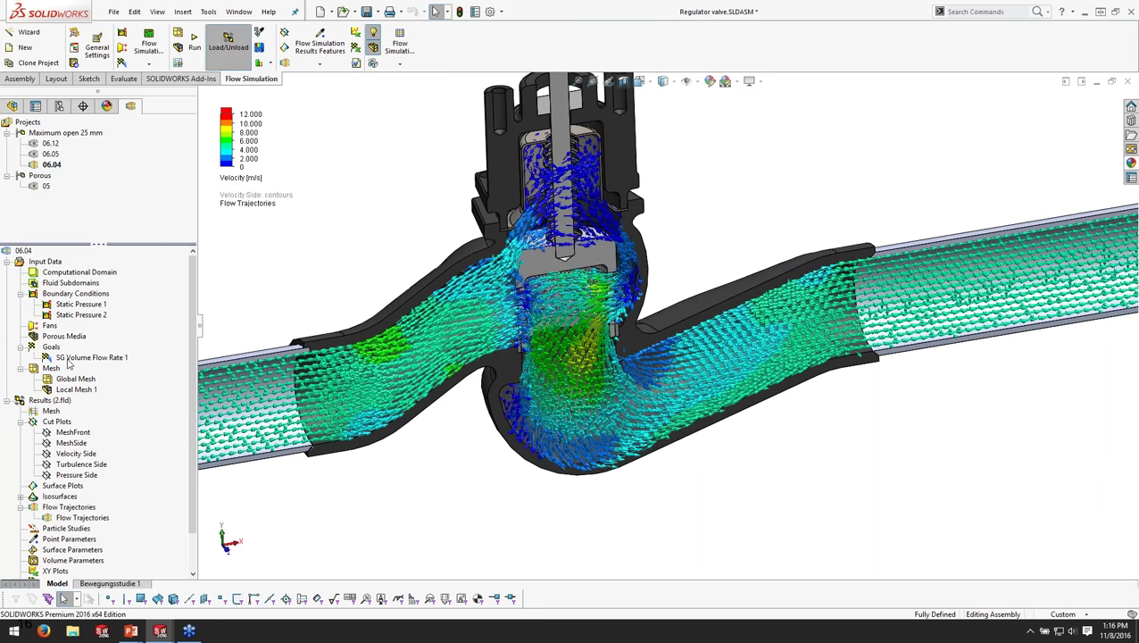
{"action": "left_click", "coordinate": [68, 519]}
{"action": "right_click", "coordinate": [68, 519]}
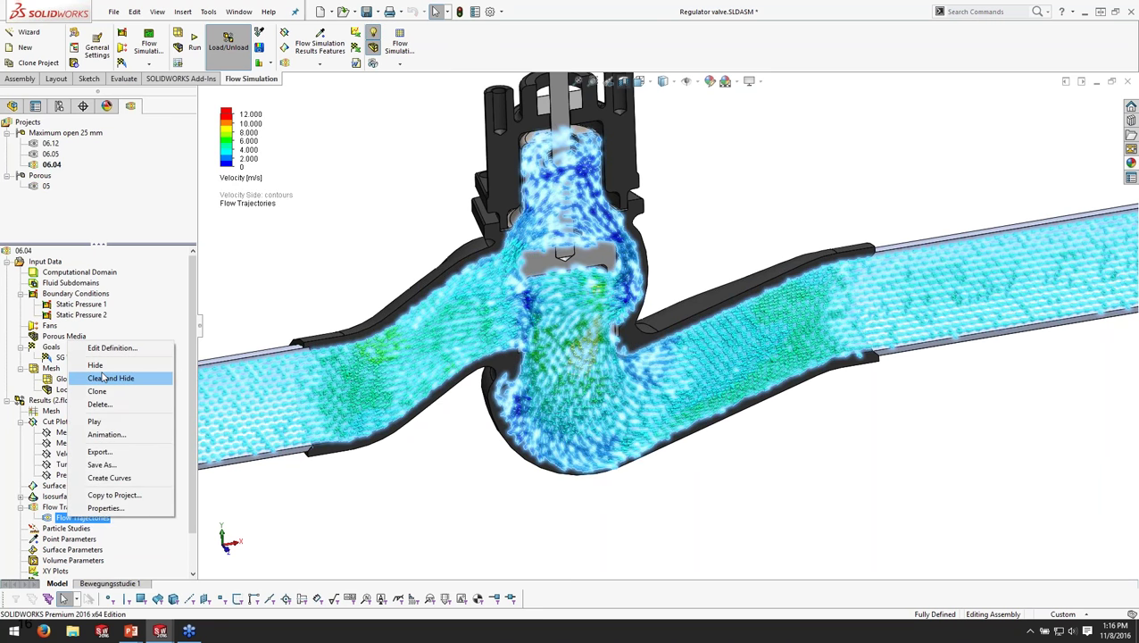
{"action": "left_click", "coordinate": [98, 377]}
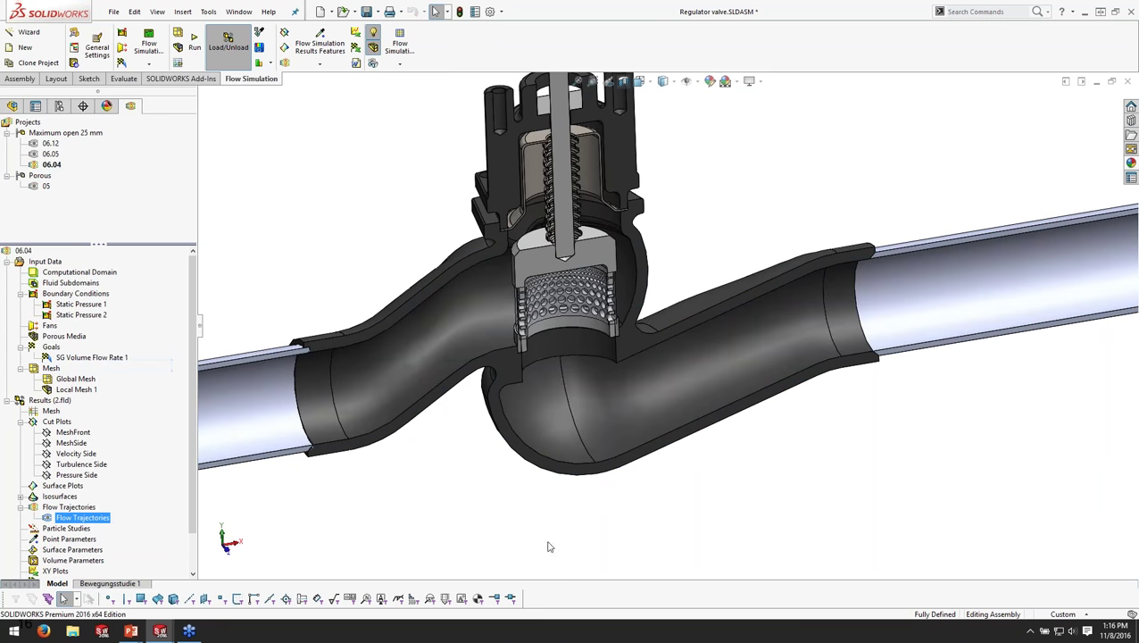
- Switch between projects 05 and 06.04 to compare the porous disc with the perforated valve, ending on Porous project 05
{"action": "double_click", "coordinate": [40, 188]}
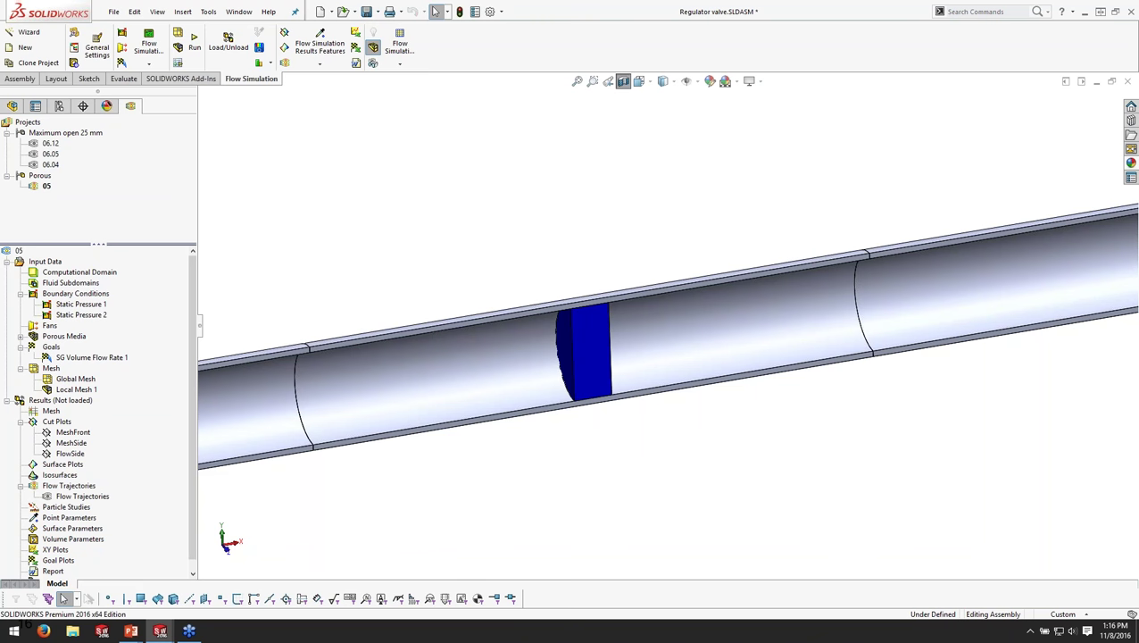
{"action": "double_click", "coordinate": [41, 165]}
{"action": "double_click", "coordinate": [45, 185]}
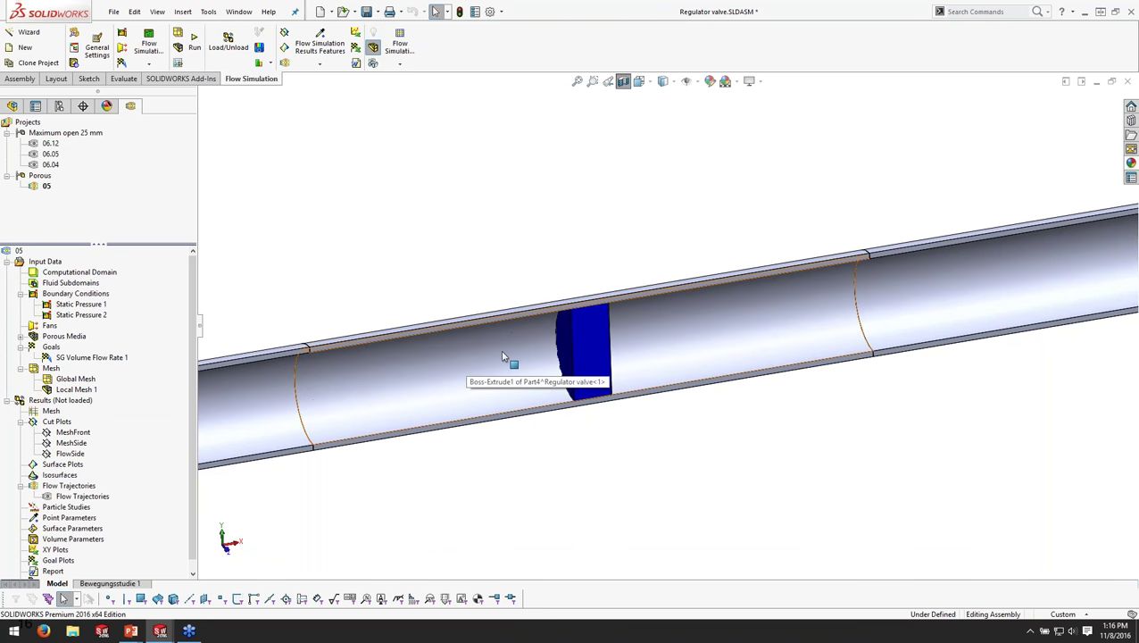
{"action": "left_click", "coordinate": [570, 343]}
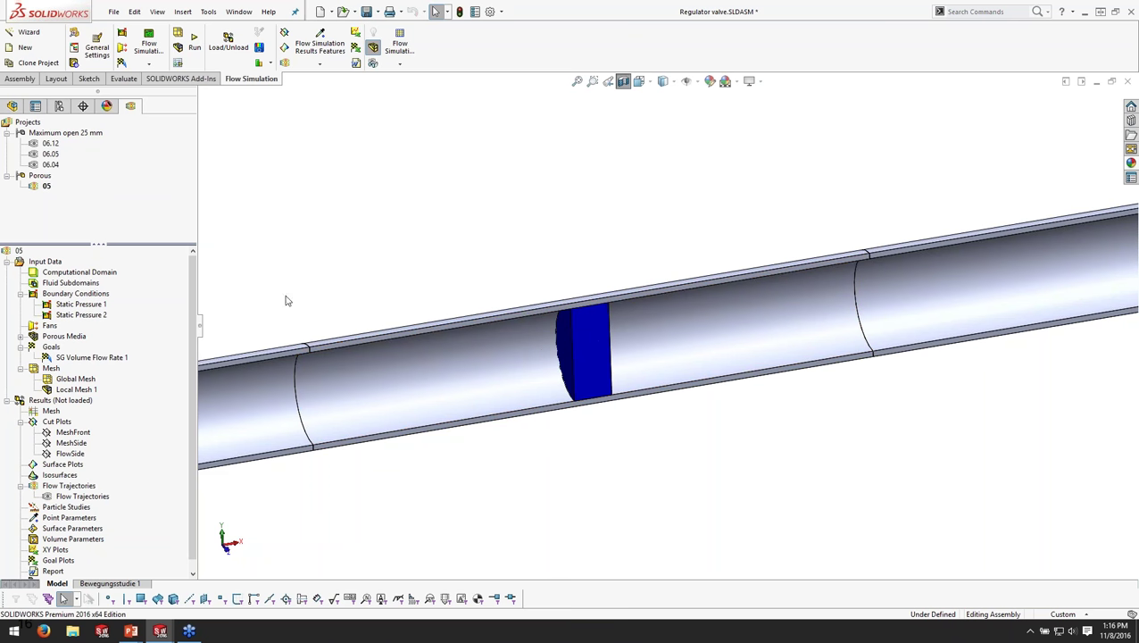
- Start inserting a porous medium and assign it to the blue disc inside the pipe
{"action": "left_click", "coordinate": [21, 337]}
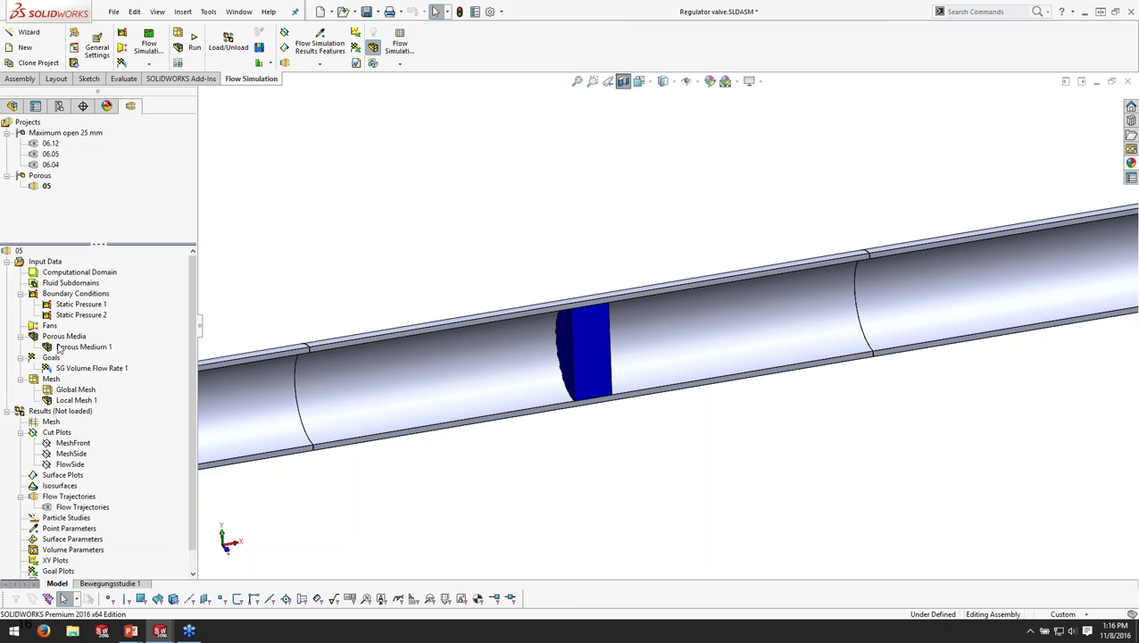
{"action": "right_click", "coordinate": [71, 343]}
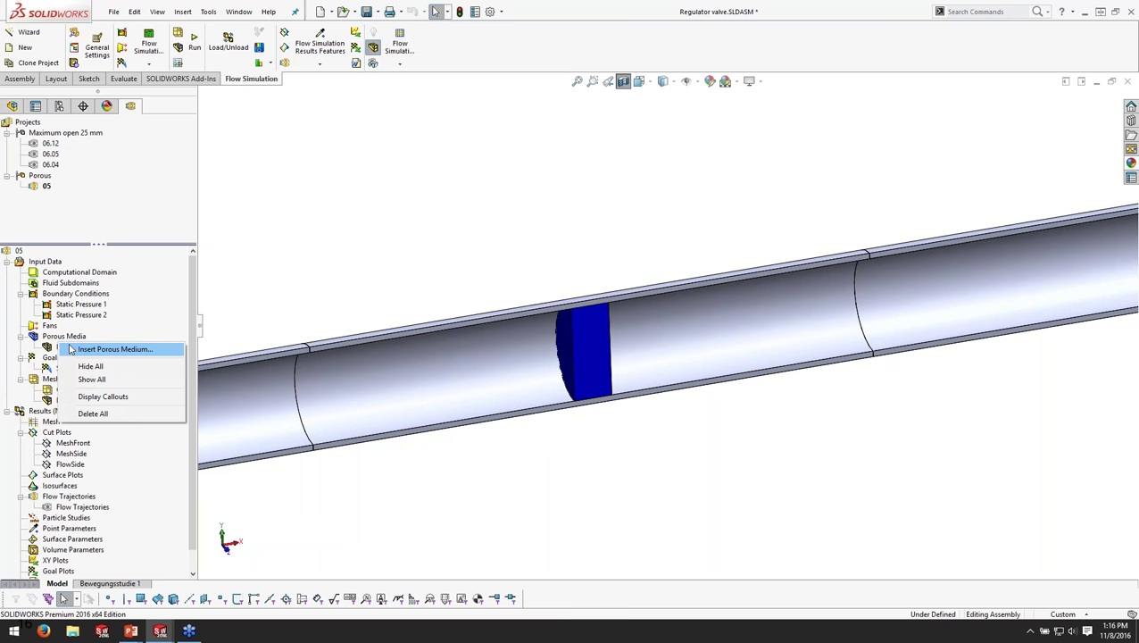
{"action": "left_click", "coordinate": [107, 349]}
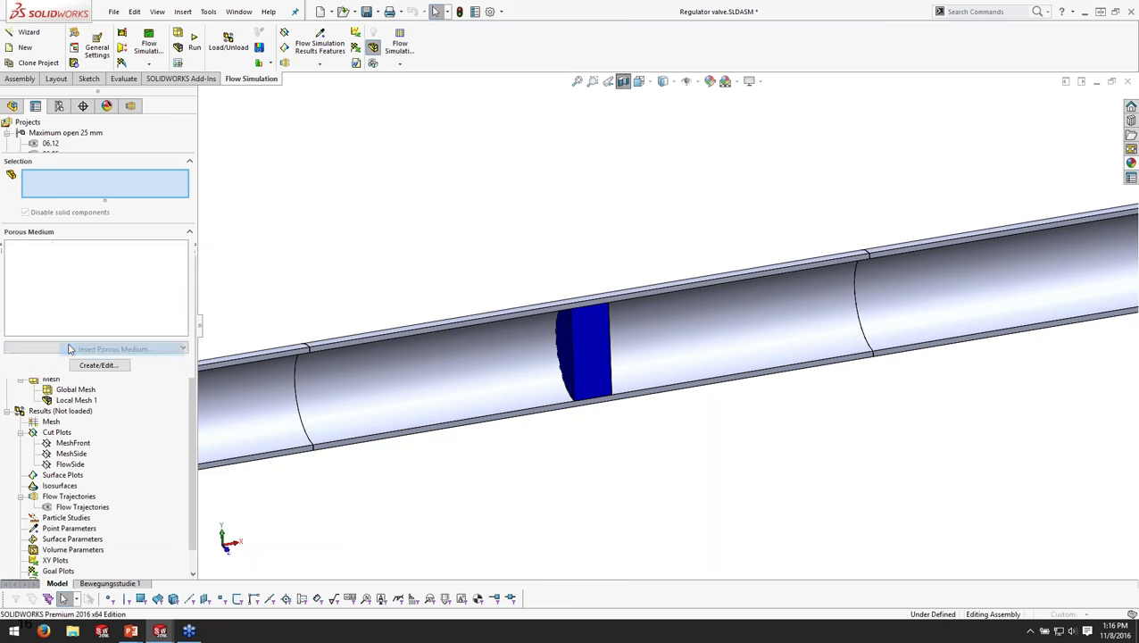
{"action": "left_click", "coordinate": [566, 328]}
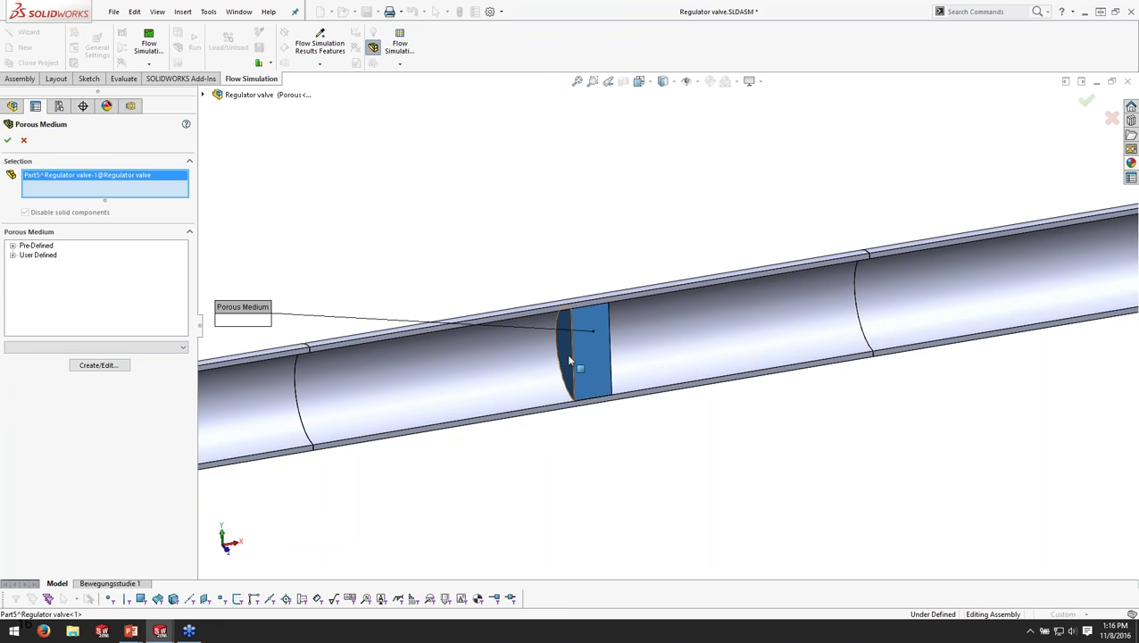
{"action": "middle_click_drag", "start_coordinate": [580, 364], "coordinate": [568, 324]}
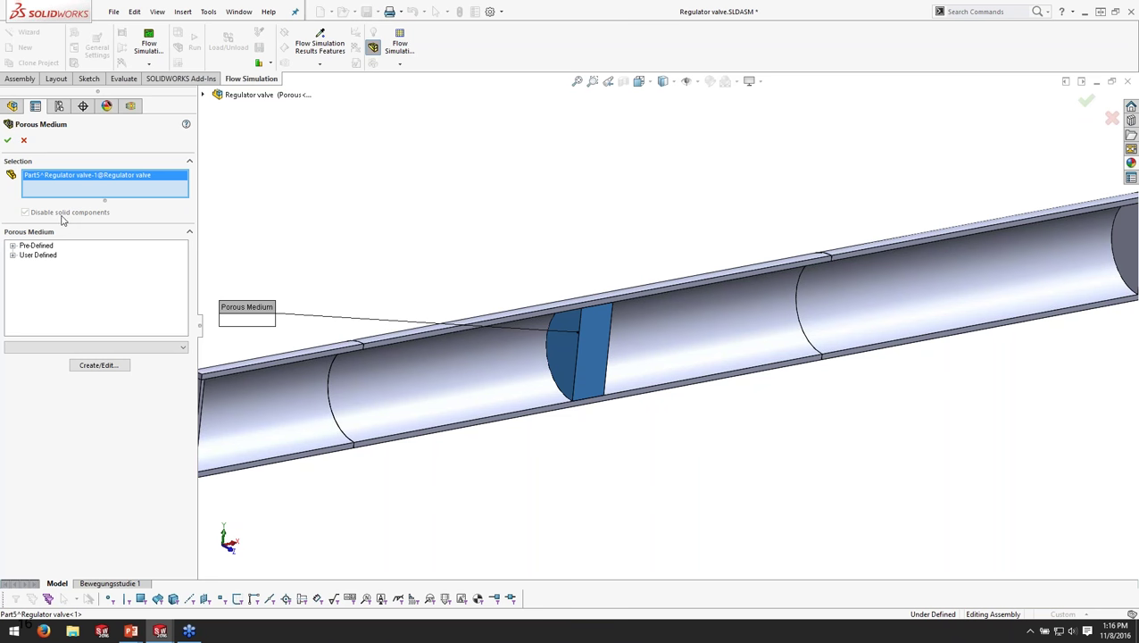
- Create a new user-defined porous medium item in the Engineering Database
{"action": "left_click", "coordinate": [90, 367]}
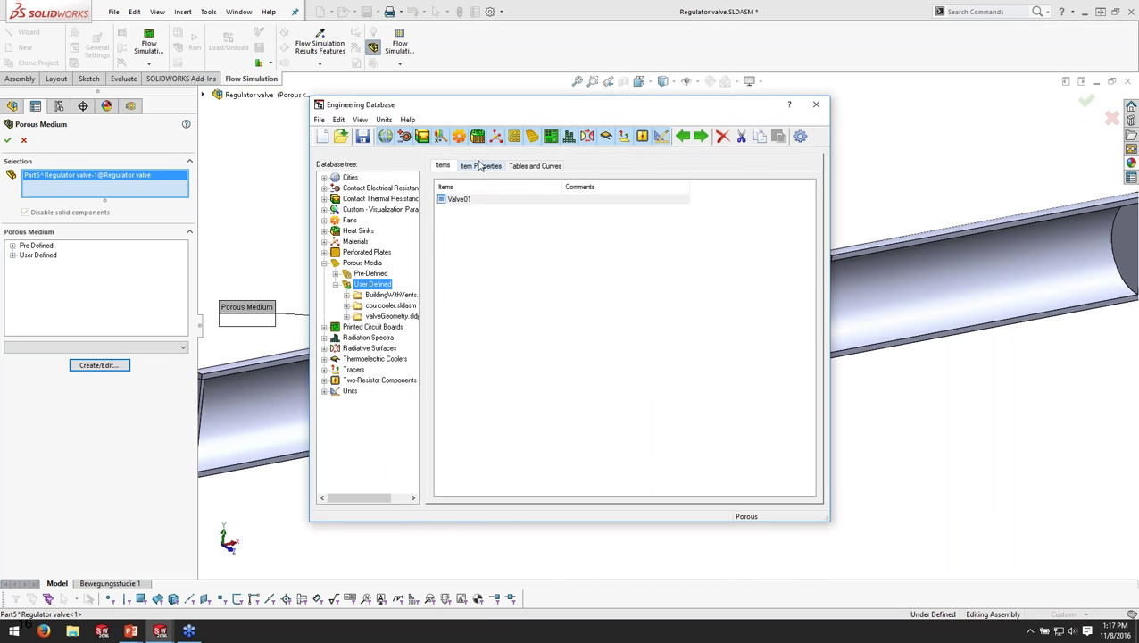
{"action": "right_click", "coordinate": [478, 250]}
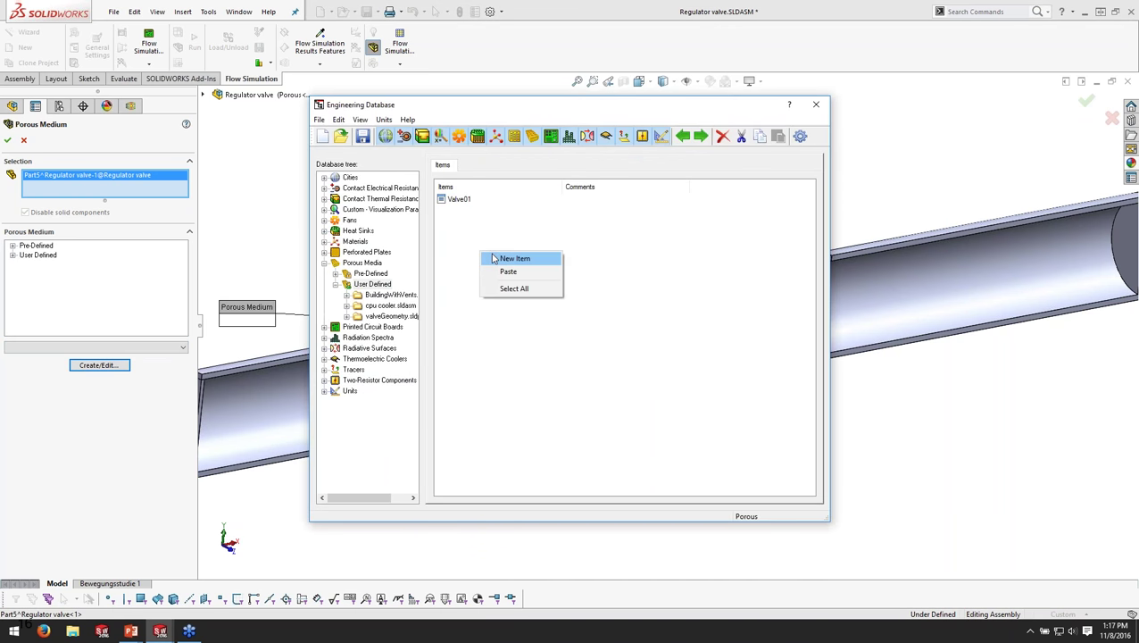
{"action": "left_click", "coordinate": [494, 257]}
- Set the new porous medium's length to 0.02 m and its area to 0.0019635 m^2
{"action": "left_click", "coordinate": [637, 255]}
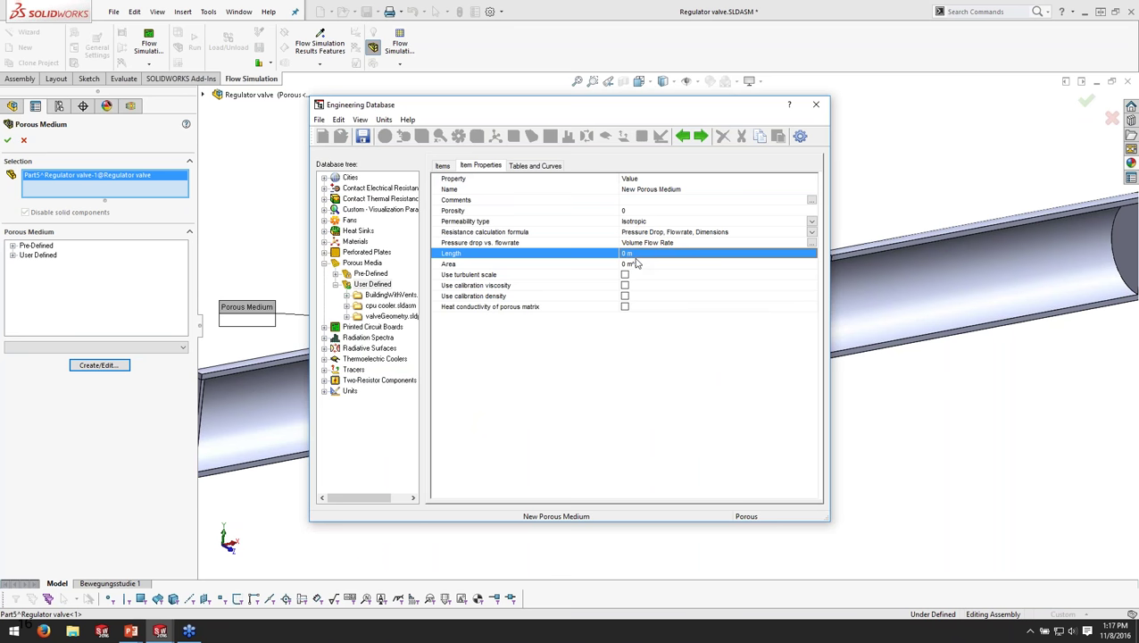
{"action": "type", "text": ".02"}
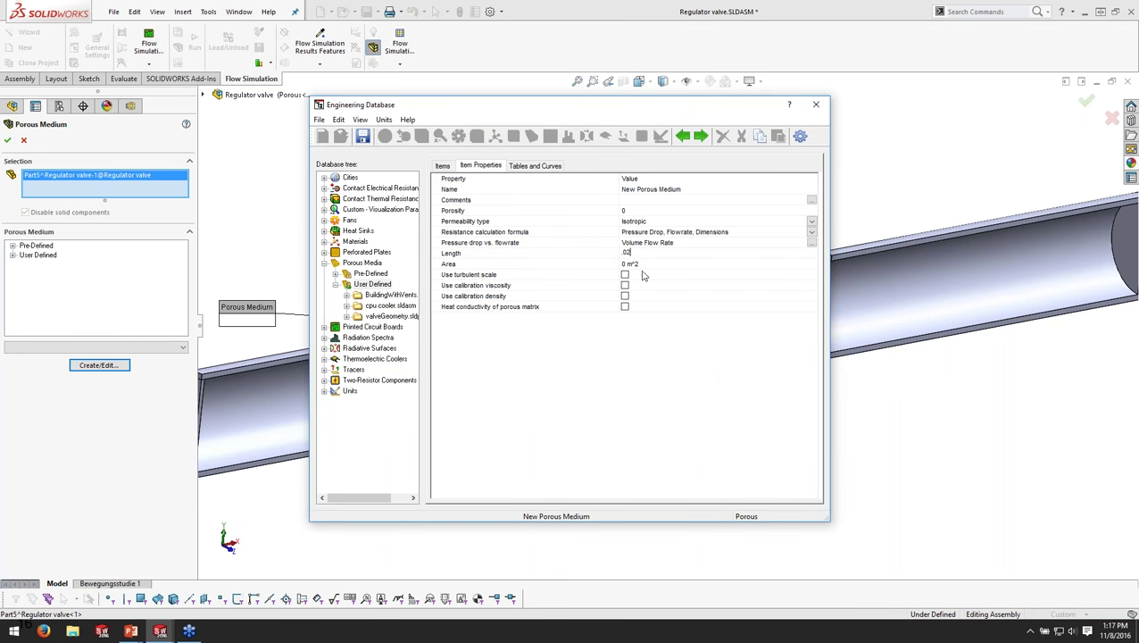
{"action": "left_click", "coordinate": [643, 266]}
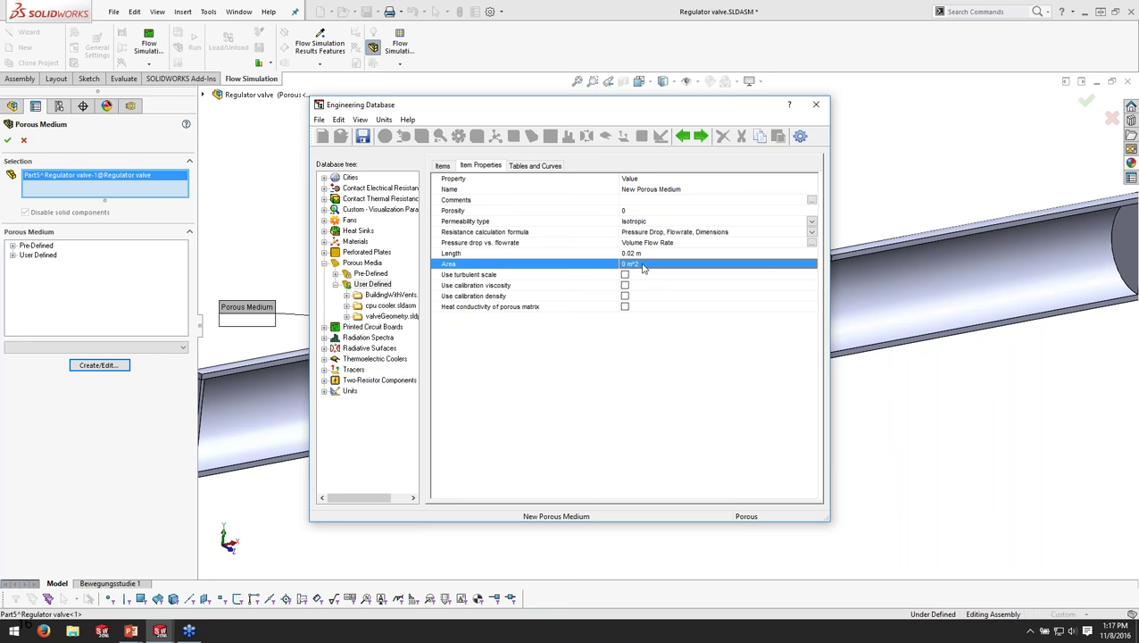
{"action": "key", "text": "BackSpace"}
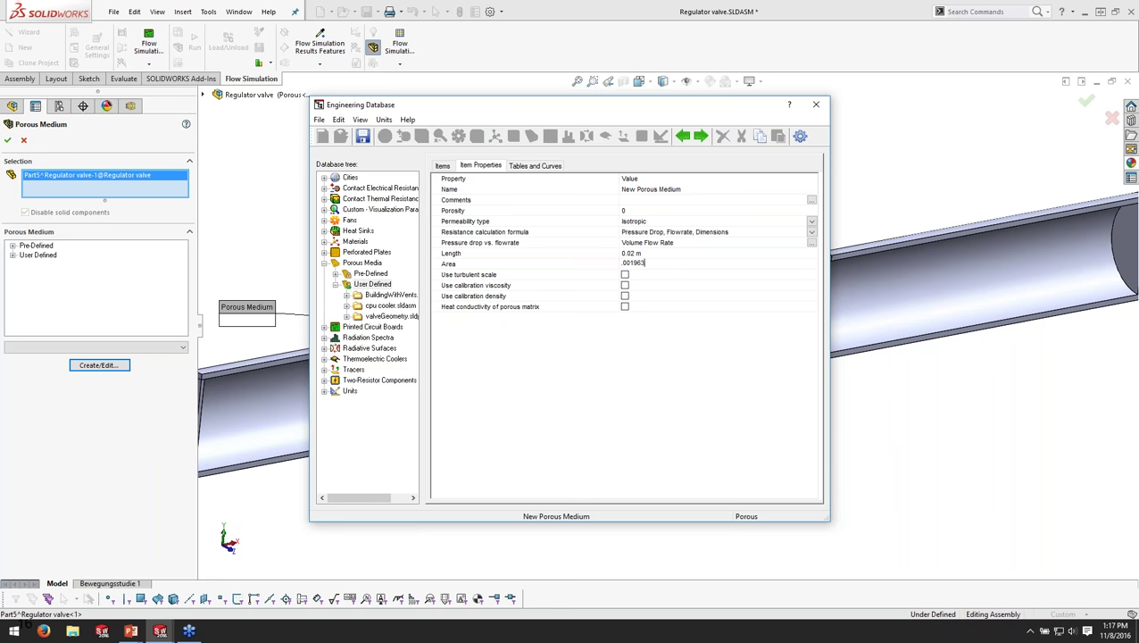
{"action": "type", "text": ".0019635"}
{"action": "key", "text": "Up"}
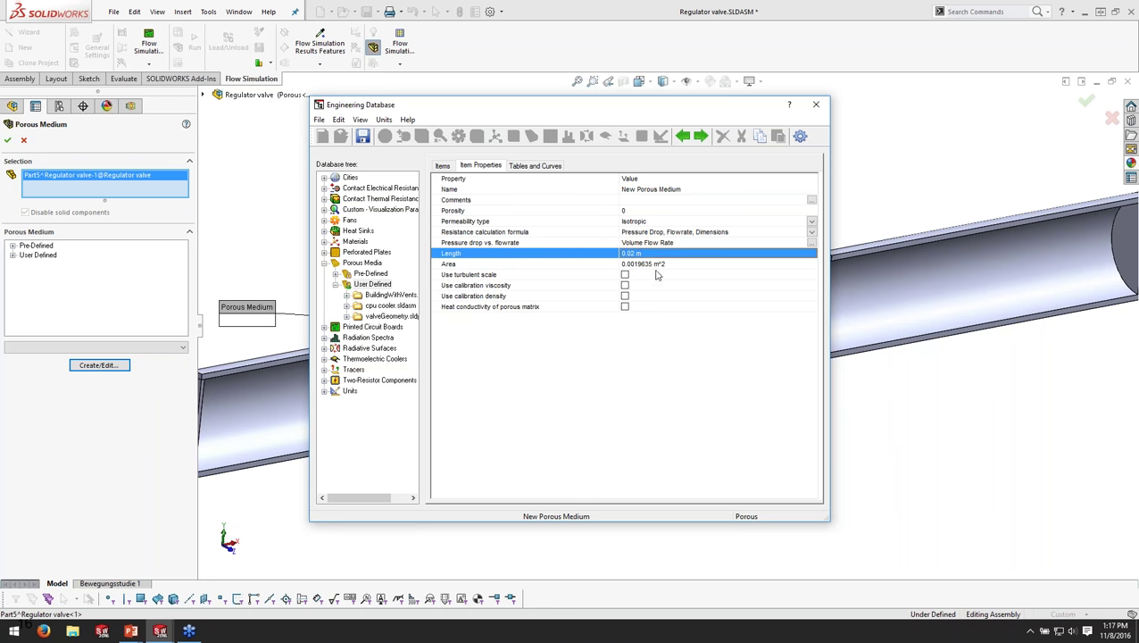
- Set the new porous medium's porosity to 0.5 and move the Engineering Database window aside to uncover the model
{"action": "left_click", "coordinate": [641, 215]}
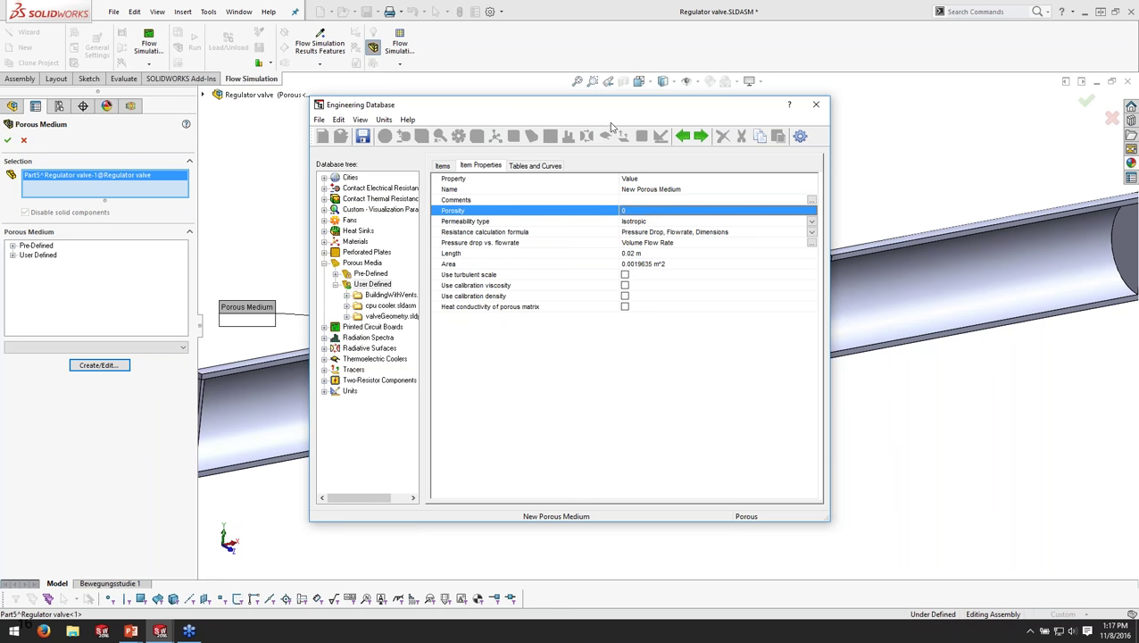
{"action": "left_click_drag", "start_coordinate": [598, 114], "coordinate": [505, 106]}
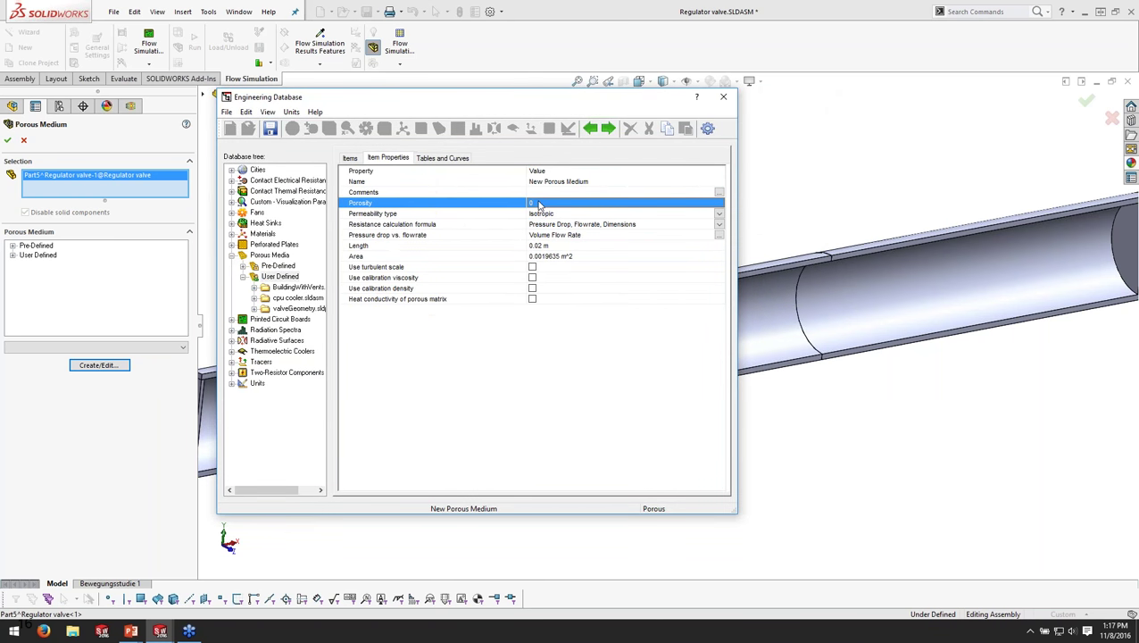
{"action": "left_click", "coordinate": [538, 205]}
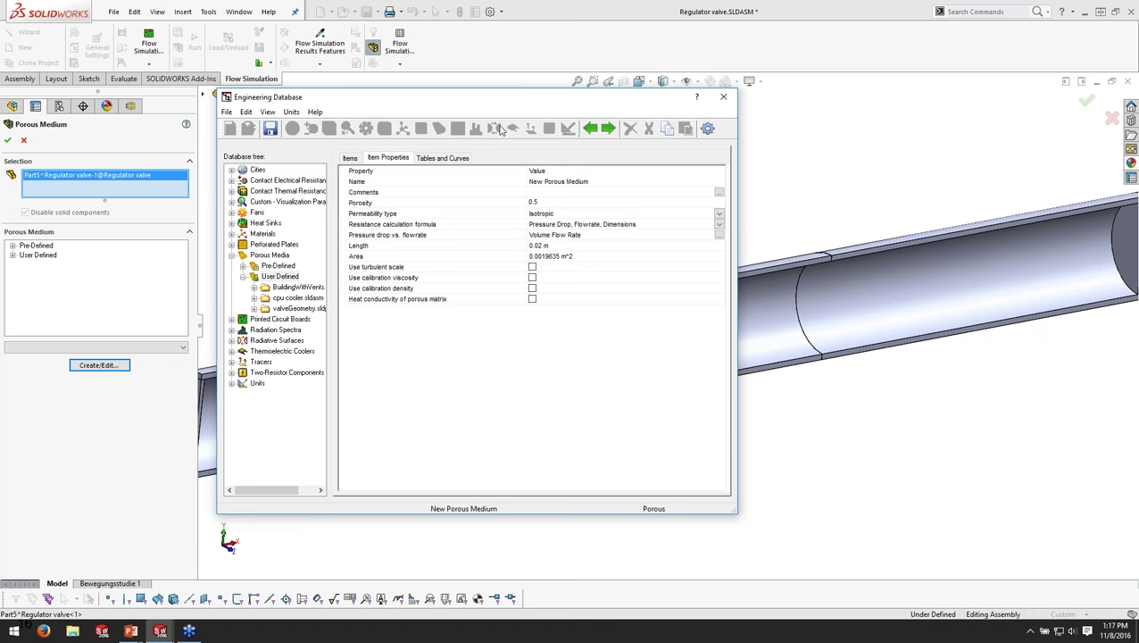
{"action": "left_click", "coordinate": [550, 205]}
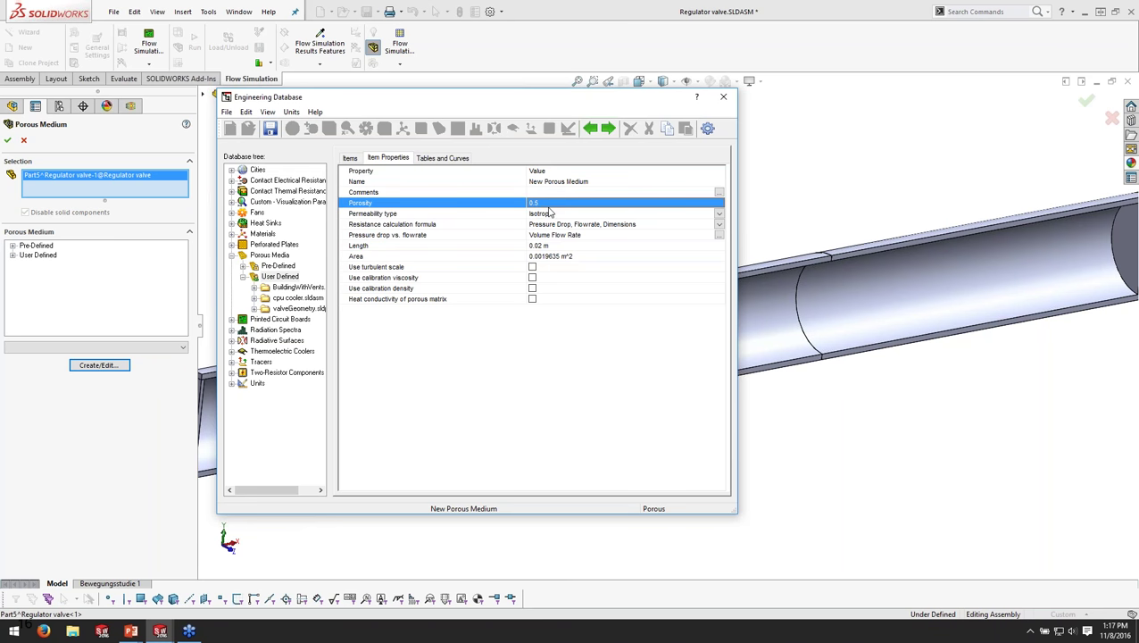
{"action": "left_click_drag", "start_coordinate": [492, 103], "coordinate": [316, 79]}
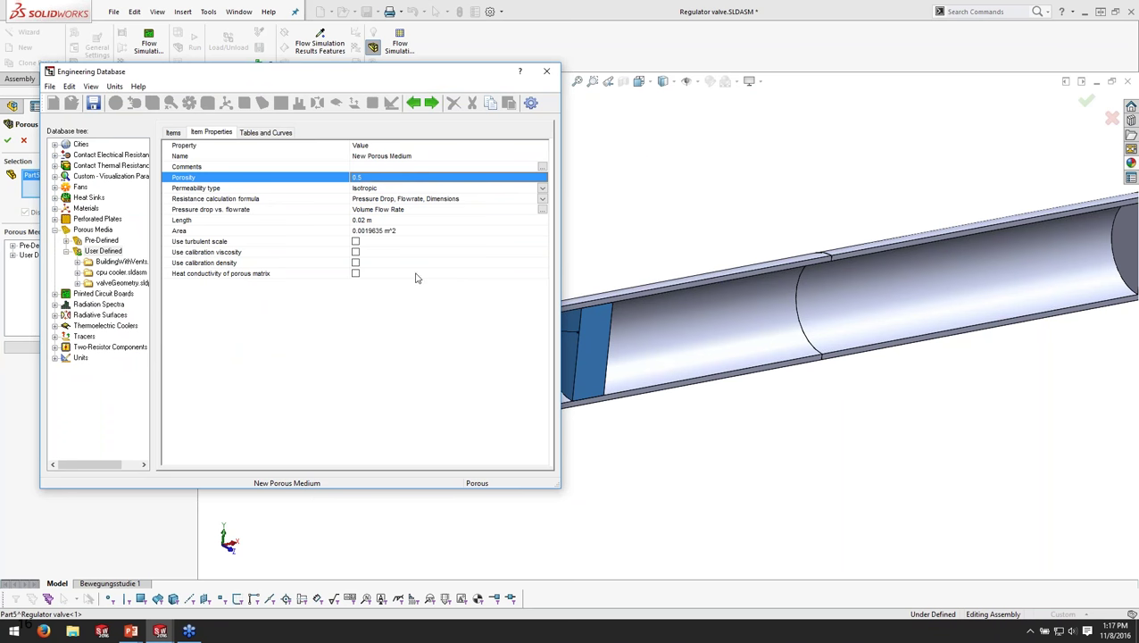
{"action": "left_click_drag", "start_coordinate": [329, 74], "coordinate": [362, 75]}
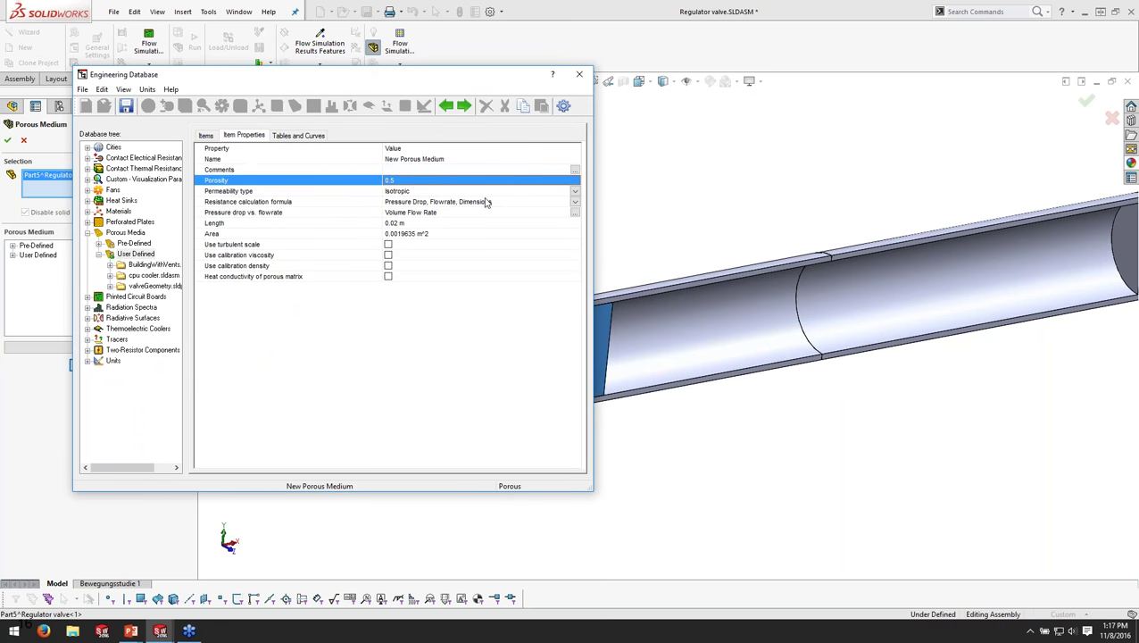
- Open the pressure drop vs. flowrate table of the porous medium, keeping Volume Flow Rate as its basis
{"action": "left_click", "coordinate": [411, 213]}
{"action": "left_click", "coordinate": [414, 202]}
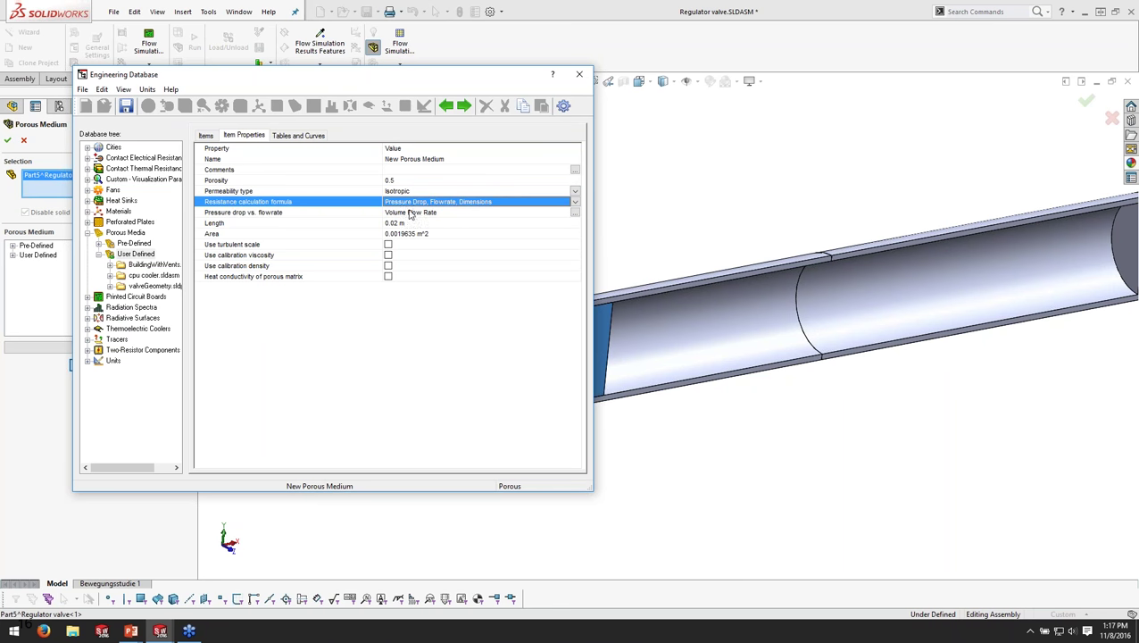
{"action": "left_click", "coordinate": [455, 214]}
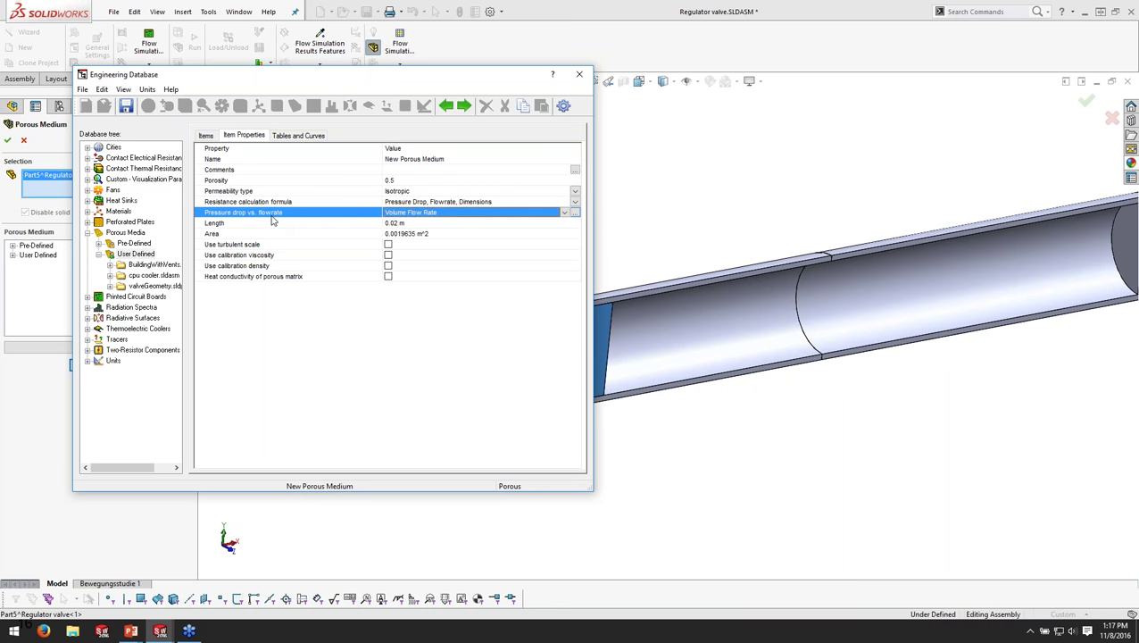
{"action": "left_click", "coordinate": [576, 216]}
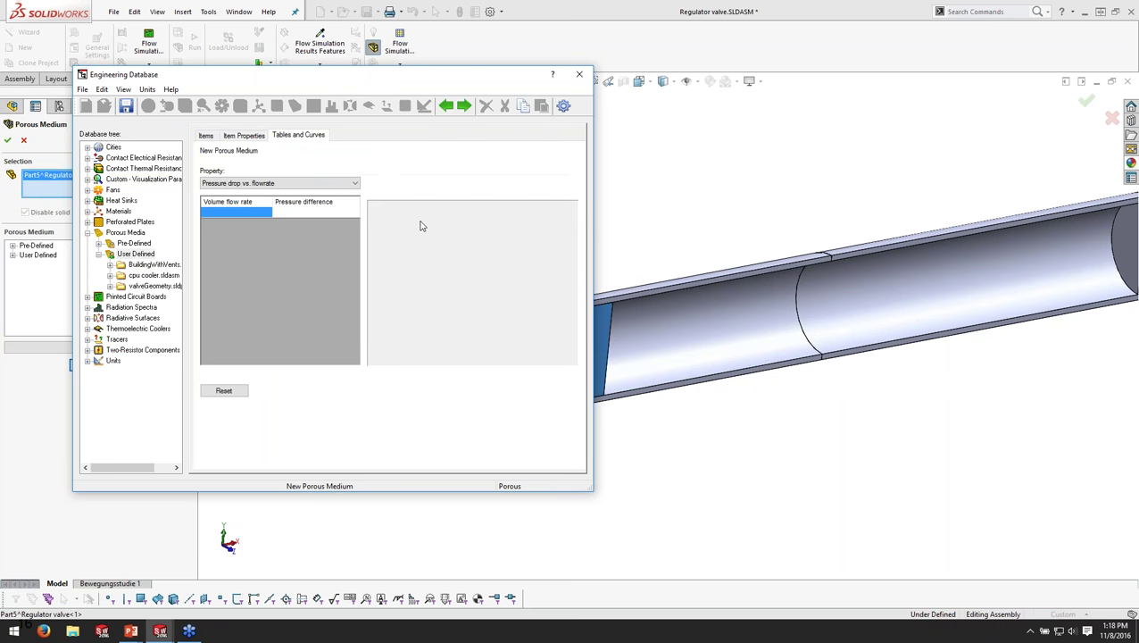
- Enter a table point with a volume flow rate of 10 l/s and a pressure difference of 1 bar
{"action": "left_click", "coordinate": [261, 212]}
{"action": "type", "text": "10"}
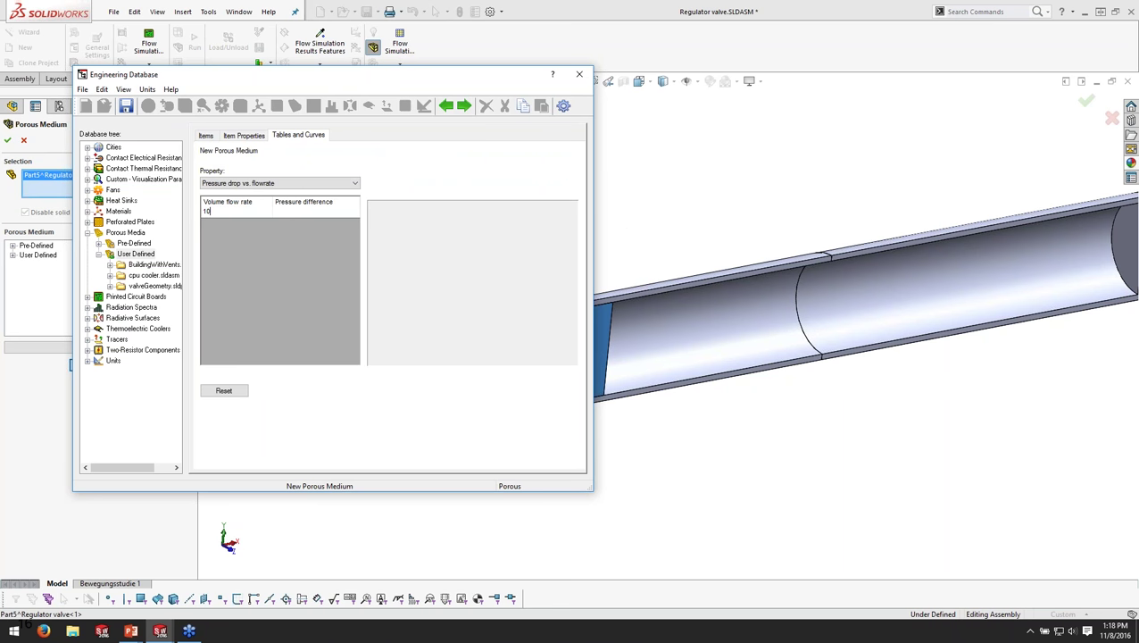
{"action": "left_click", "coordinate": [284, 212]}
{"action": "left_click", "coordinate": [283, 213]}
{"action": "type", "text": "1"}
{"action": "left_click", "coordinate": [266, 217]}
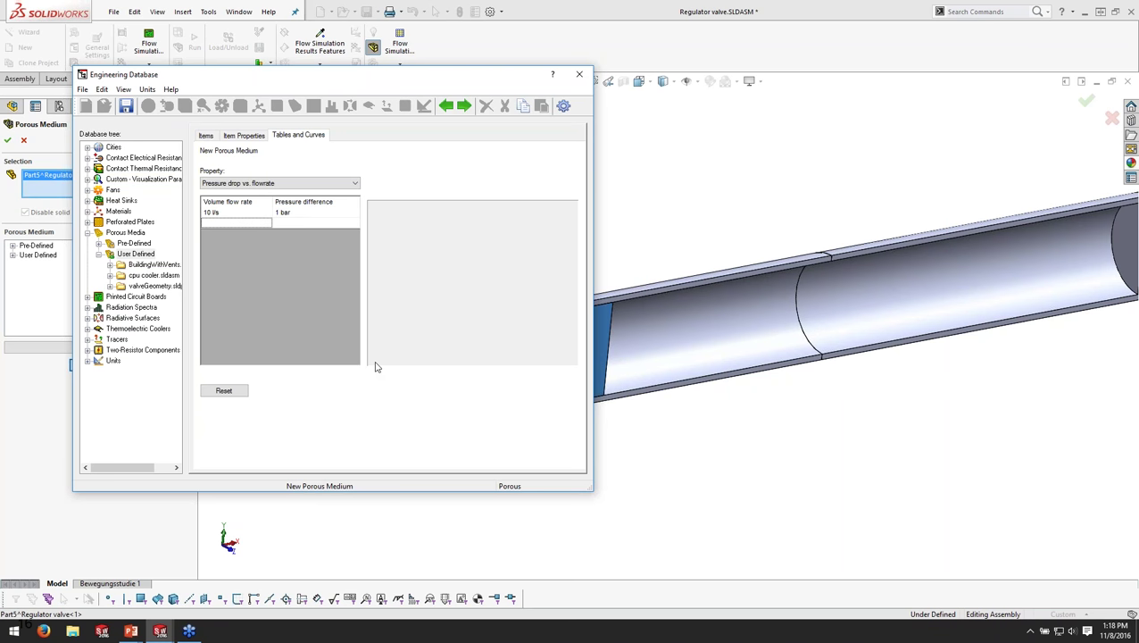
- Switch to Excel and create a blank workbook
{"action": "key", "text": "super"}
{"action": "type", "text": "excel"}
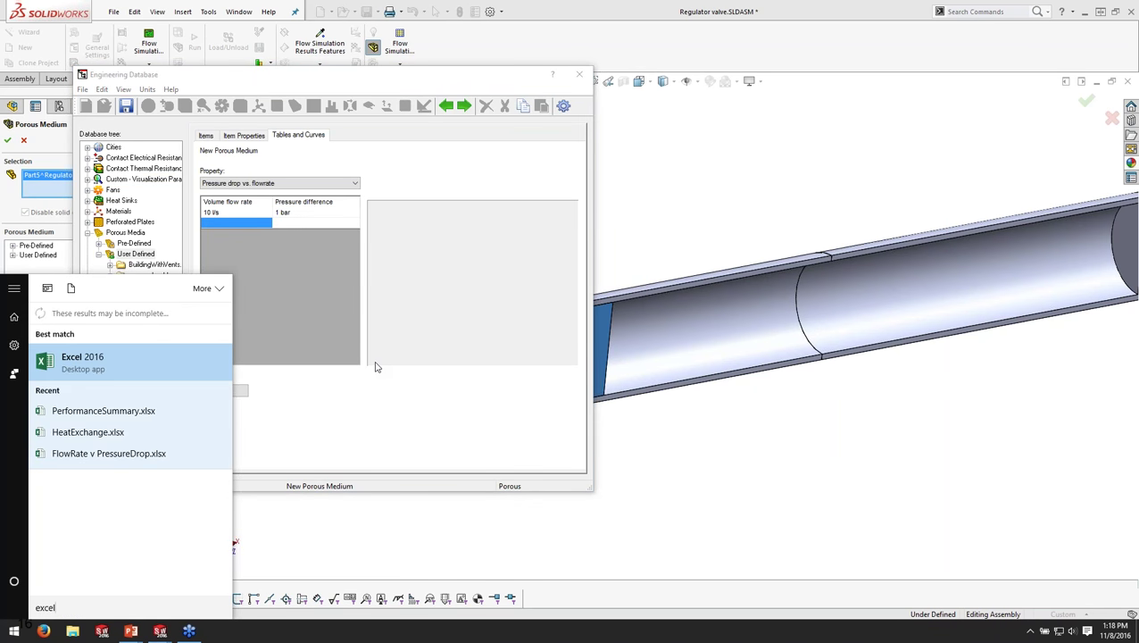
{"action": "key", "text": "Return"}
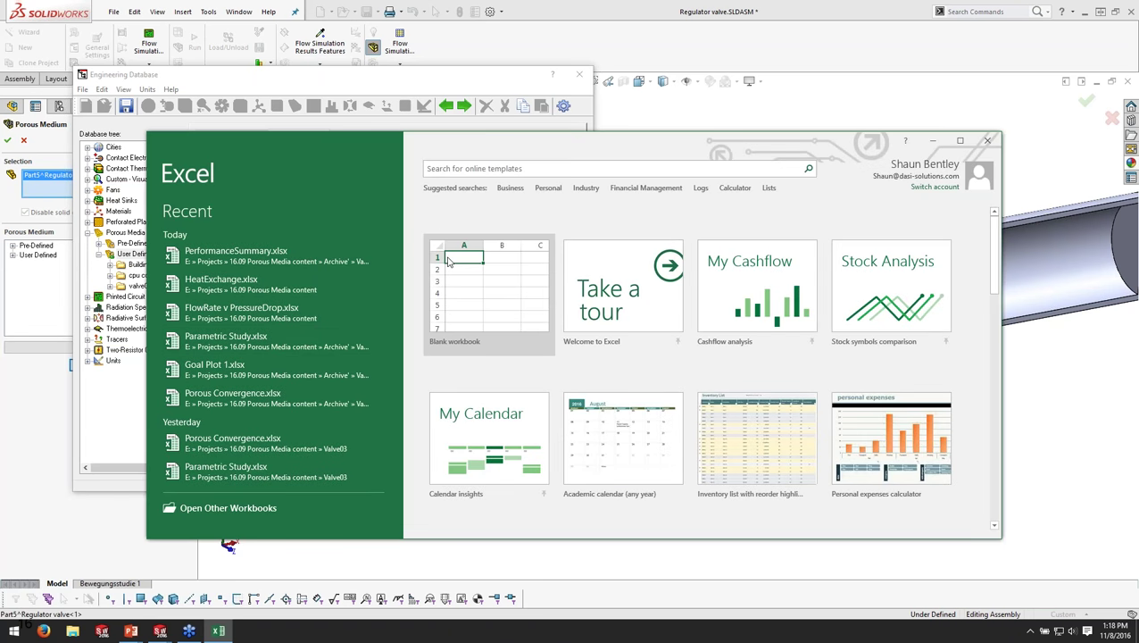
{"action": "key", "text": "Return"}
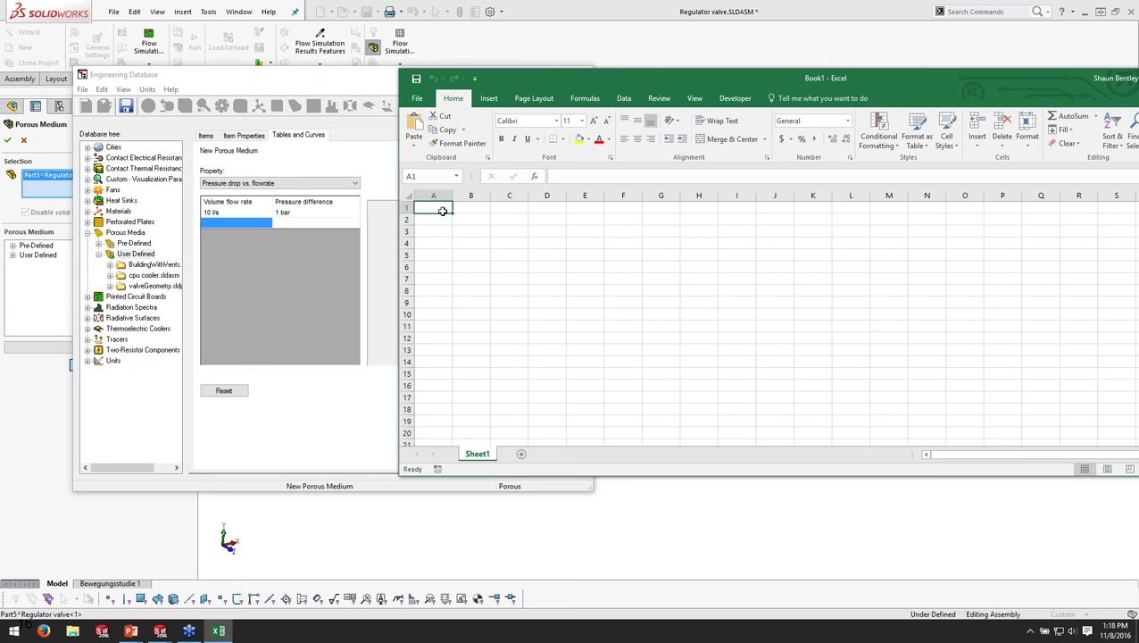
- Build a flow rate series in column A from 0 to 15 in rows 1 to 31, using =A1+0.5 from A2 down
{"action": "type", "text": "0"}
{"action": "key", "text": "Return"}
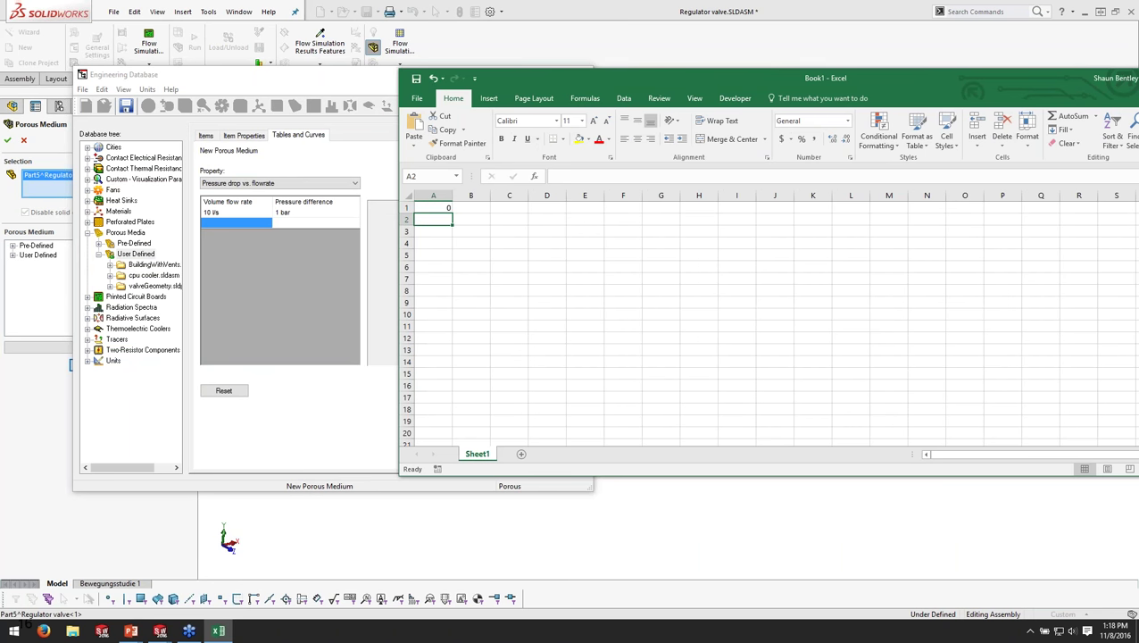
{"action": "type", "text": "="}
{"action": "left_click", "coordinate": [447, 207]}
{"action": "type", "text": "+0.5"}
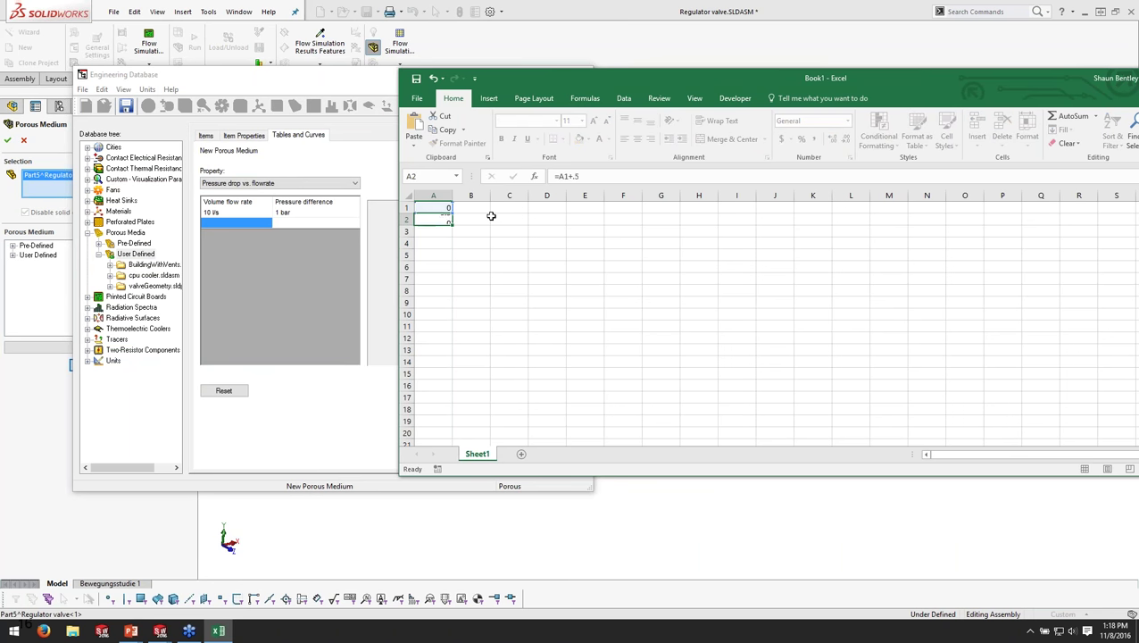
{"action": "key", "text": "Return"}
{"action": "left_click", "coordinate": [445, 219]}
{"action": "left_click_drag", "start_coordinate": [453, 225], "coordinate": [455, 435]}
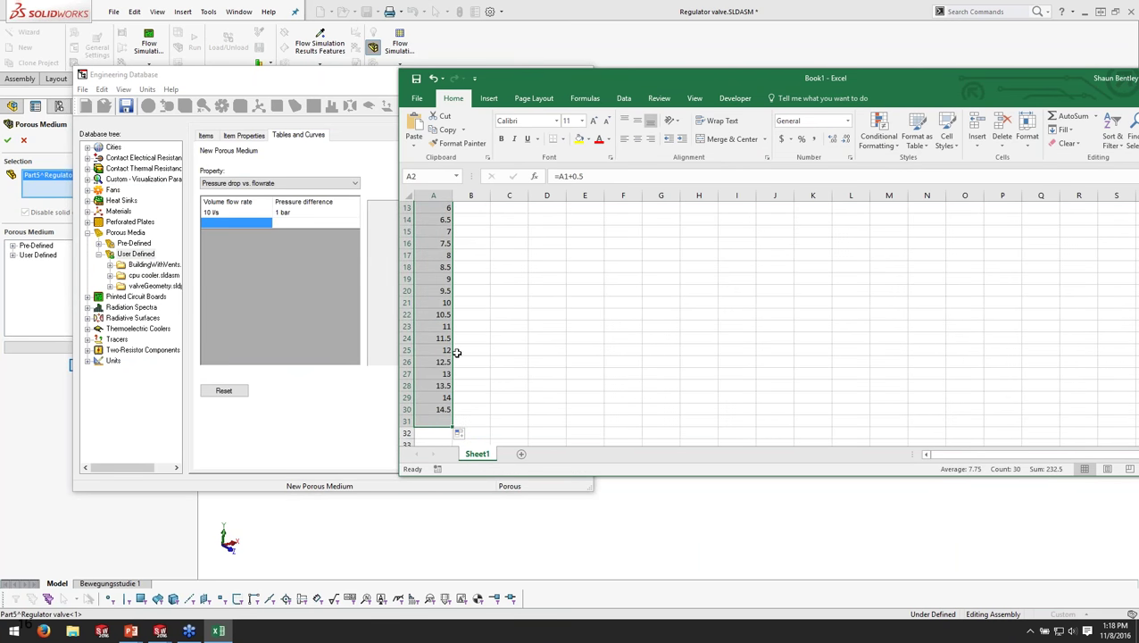
{"action": "left_click", "coordinate": [447, 304]}
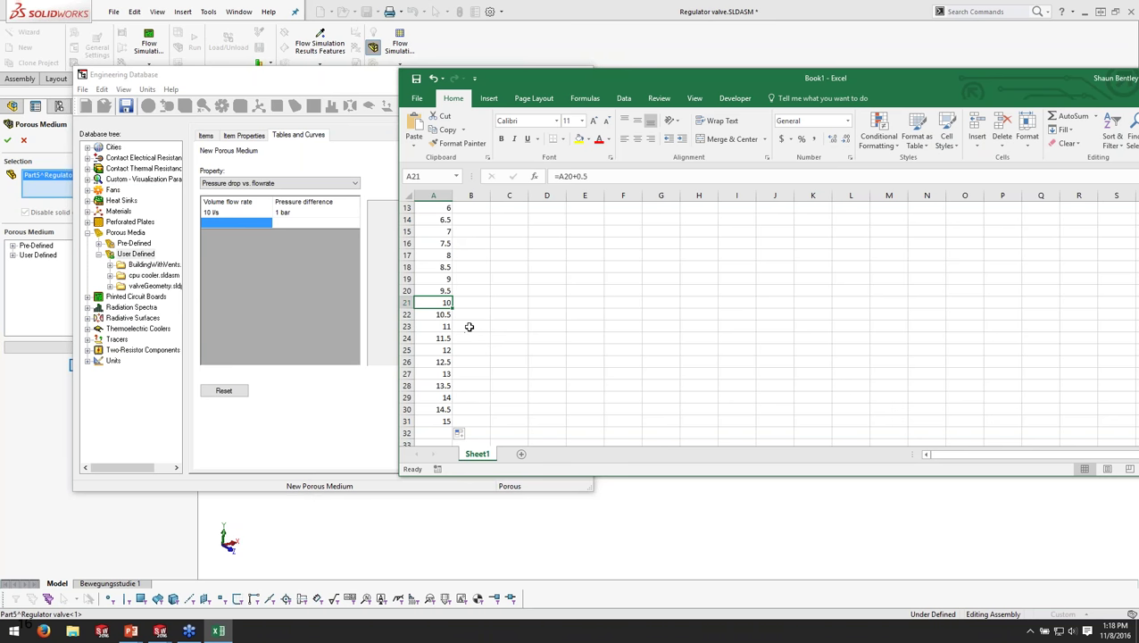
- Calculate the pressure drop in column B with =(A1/10)^2, fill it down to row 31 and check the row for flow rate 10
{"action": "scroll", "coordinate": [469, 286], "scroll_direction": "up", "scroll_amount": 4}
{"action": "left_click", "coordinate": [469, 208]}
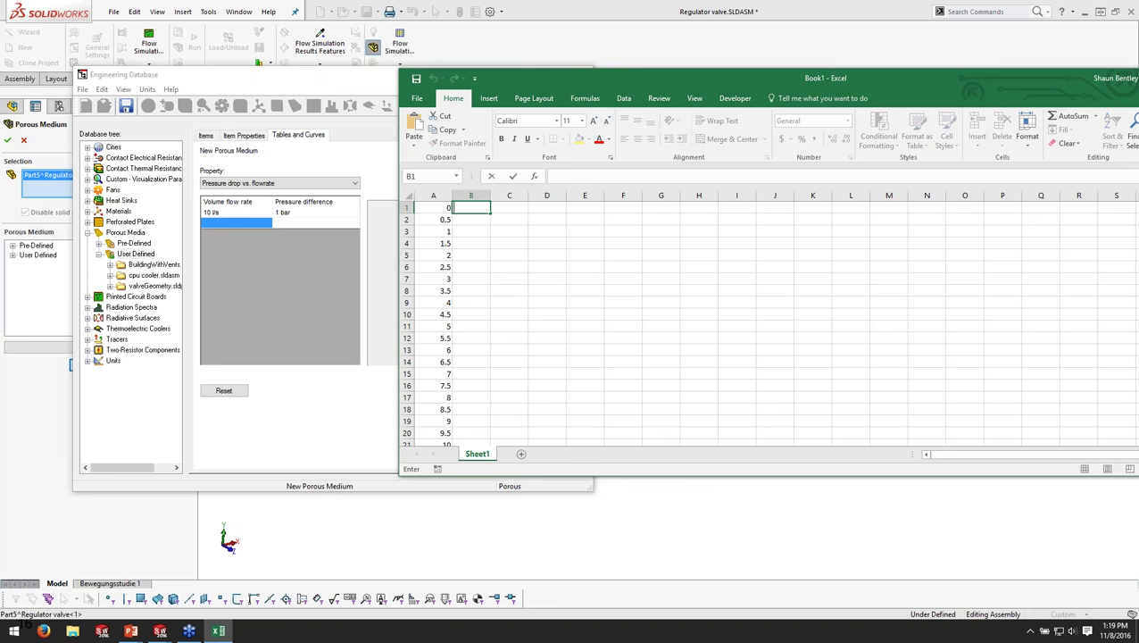
{"action": "left_click", "coordinate": [442, 207]}
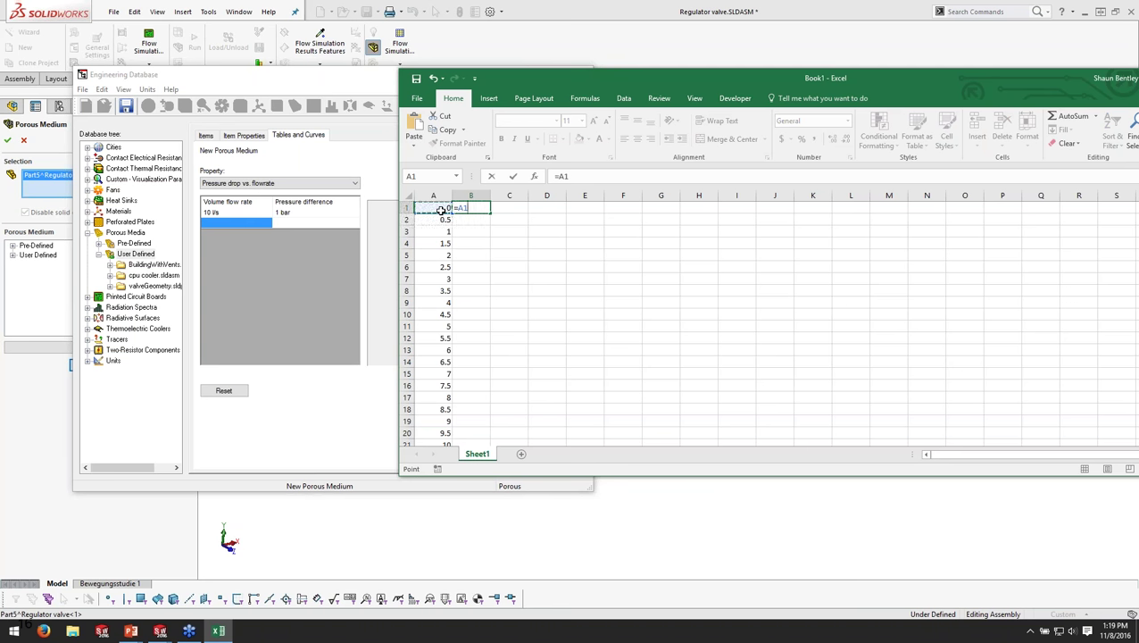
{"action": "type", "text": "/"}
{"action": "type", "text": "("}
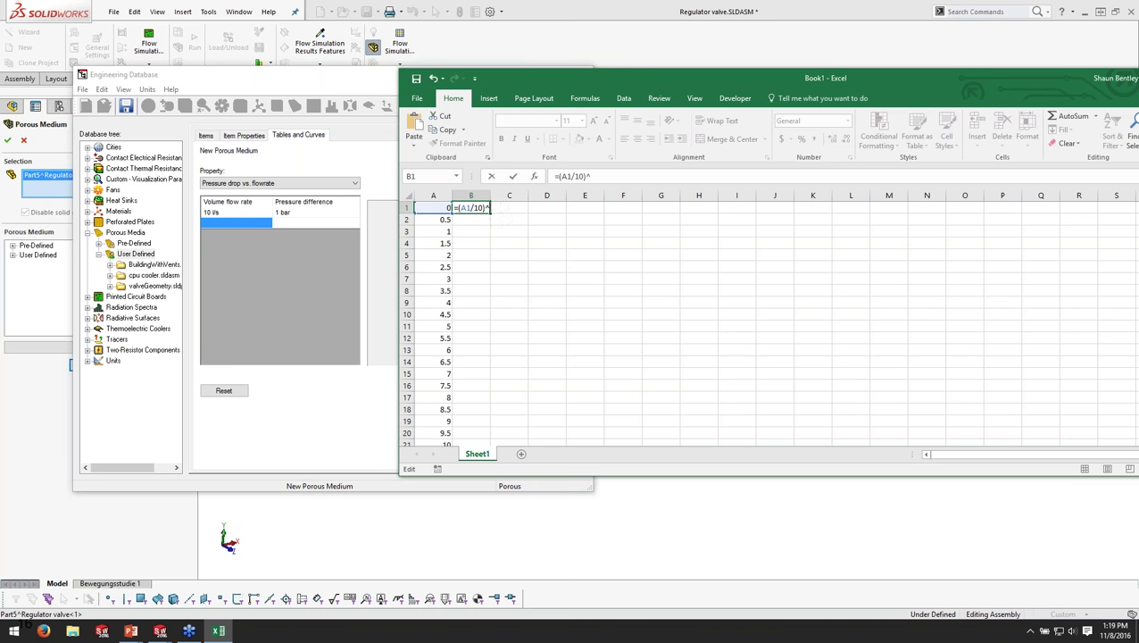
{"action": "type", "text": "^2"}
{"action": "key", "text": "Return"}
{"action": "left_click", "coordinate": [471, 207]}
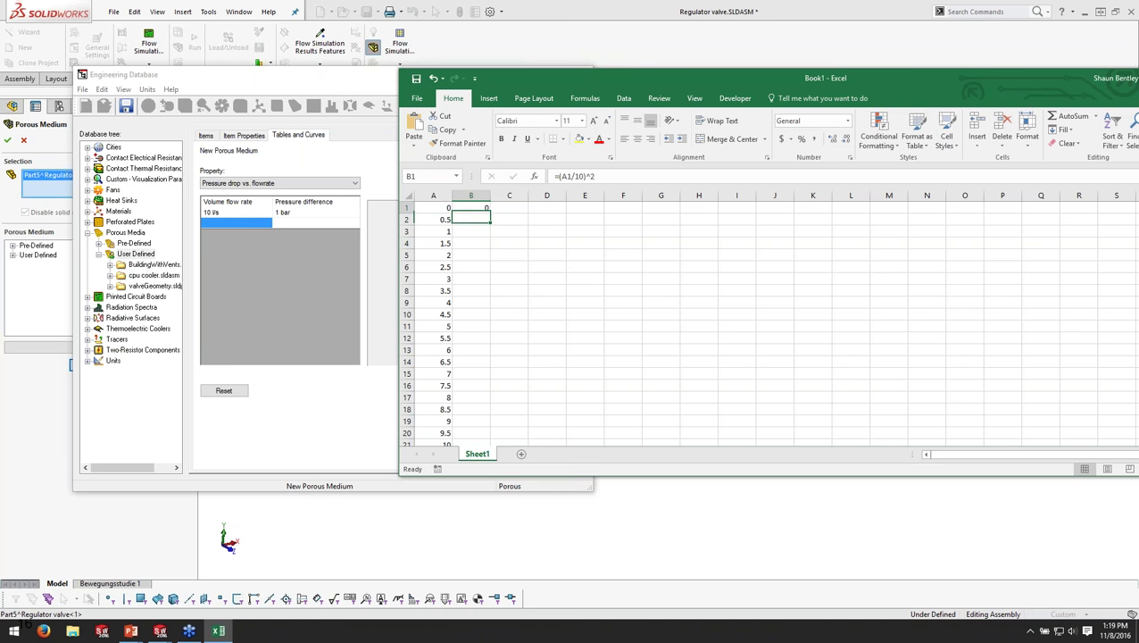
{"action": "left_click_drag", "start_coordinate": [490, 213], "coordinate": [486, 428]}
{"action": "left_click", "coordinate": [451, 302]}
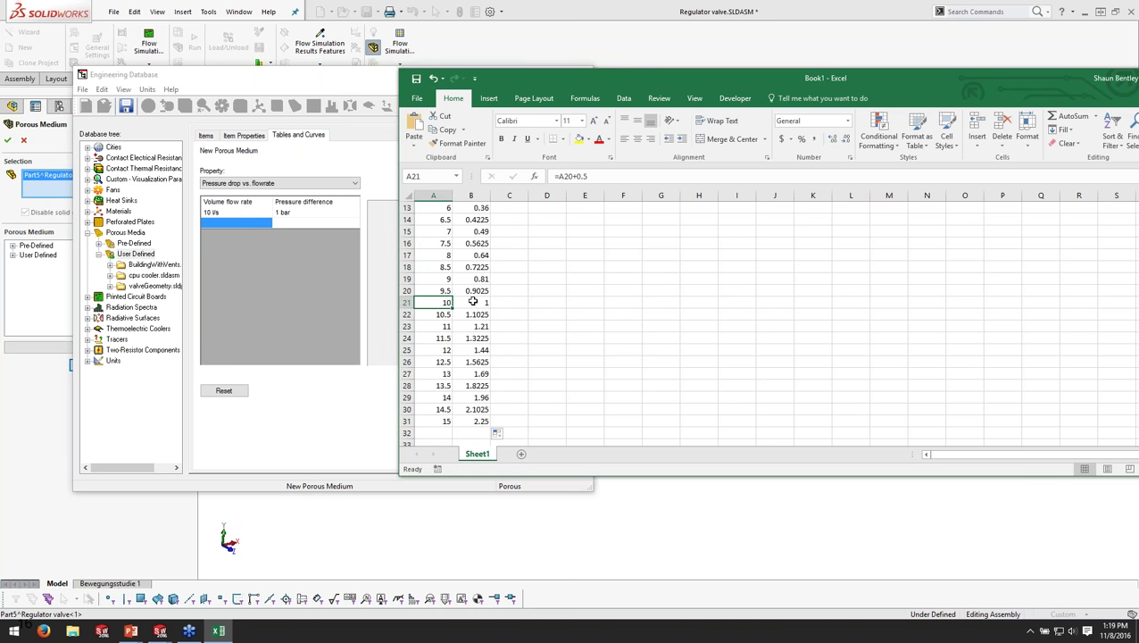
{"action": "left_click", "coordinate": [475, 304]}
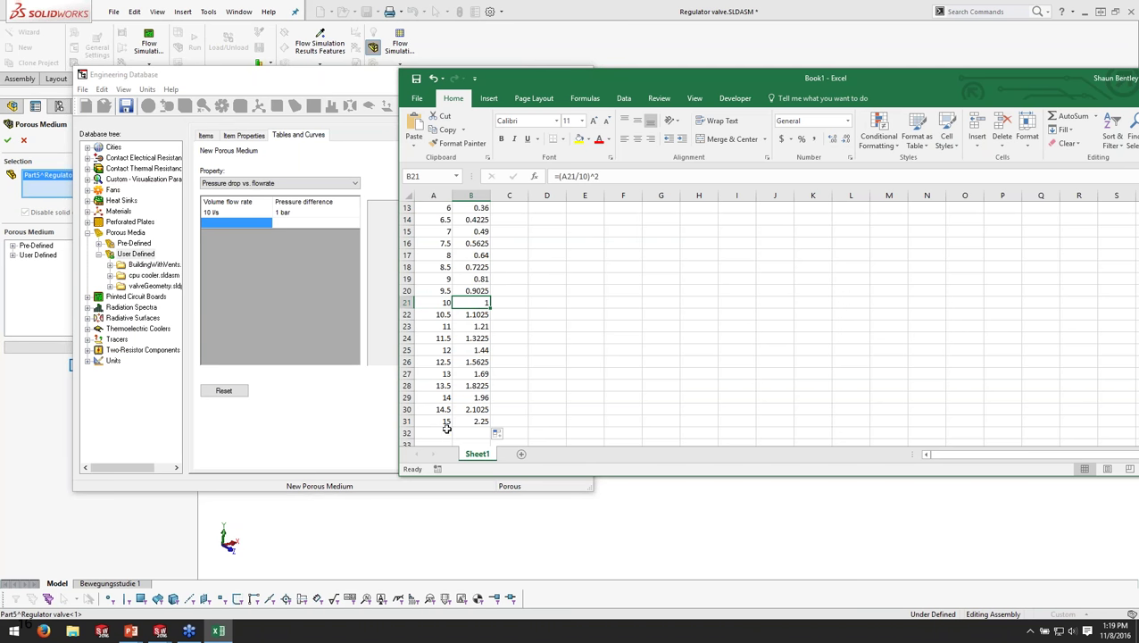
- Extend the flow rate and pressure drop formulas from row 31 down to row 56
{"action": "scroll", "coordinate": [446, 411], "scroll_direction": "down", "scroll_amount": 4}
{"action": "left_click_drag", "start_coordinate": [445, 280], "coordinate": [465, 280]}
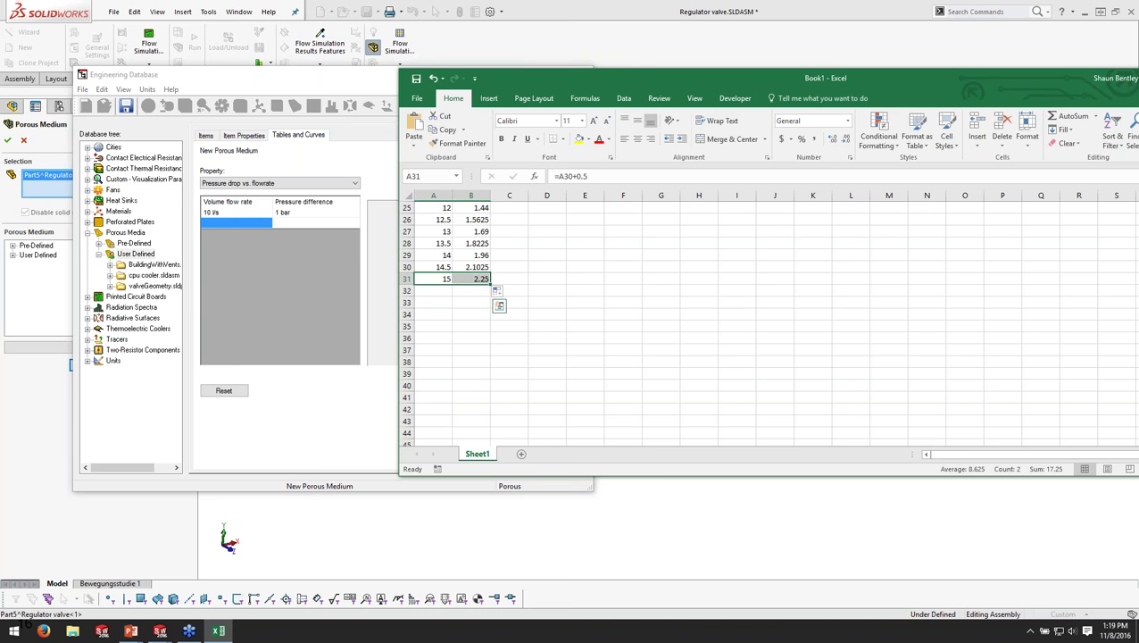
{"action": "left_click_drag", "start_coordinate": [490, 284], "coordinate": [491, 437]}
{"action": "scroll", "coordinate": [487, 394], "scroll_direction": "down", "scroll_amount": 1}
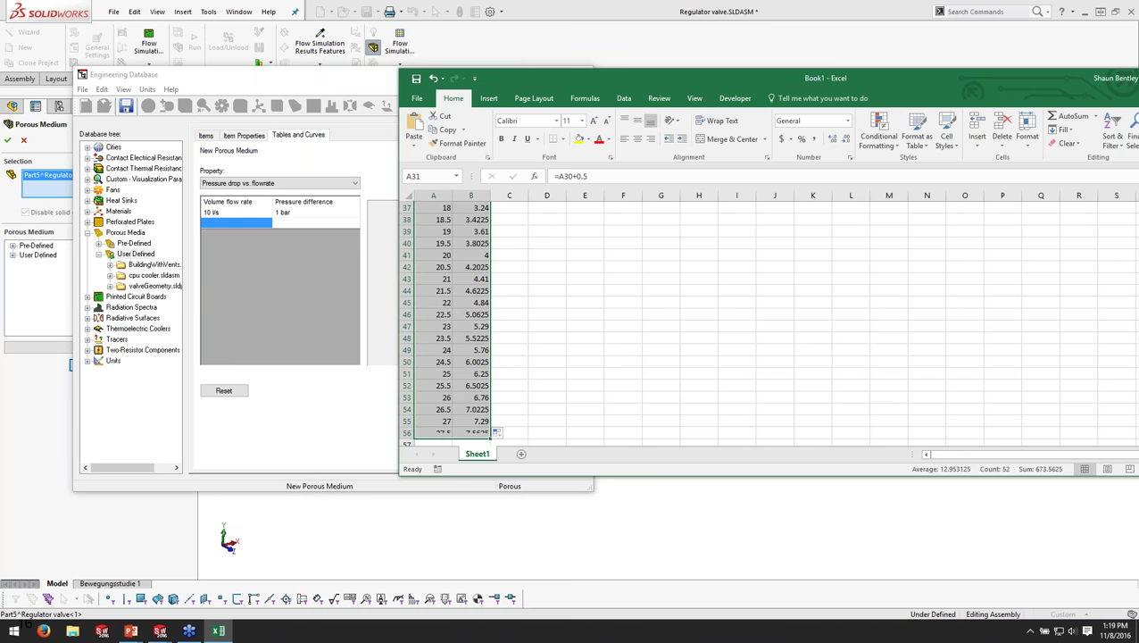
- Copy the flow rate and pressure drop values in A1:B41, covering flow rates from 0 to 20
{"action": "scroll", "coordinate": [471, 407], "scroll_direction": "up", "scroll_amount": 3}
{"action": "left_click_drag", "start_coordinate": [469, 364], "coordinate": [445, 218]}
{"action": "right_click", "coordinate": [445, 219]}
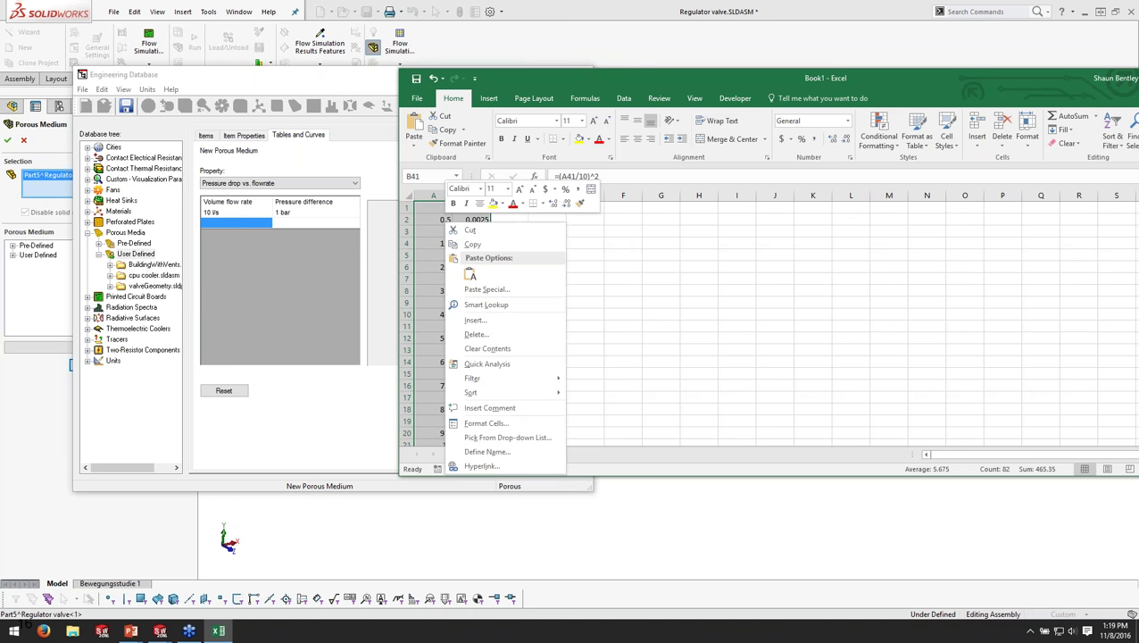
{"action": "left_click", "coordinate": [470, 244]}
- Return to the Engineering Database in SOLIDWORKS and replace the existing 10 l/s table entry with the copied Excel data
{"action": "left_click", "coordinate": [233, 219]}
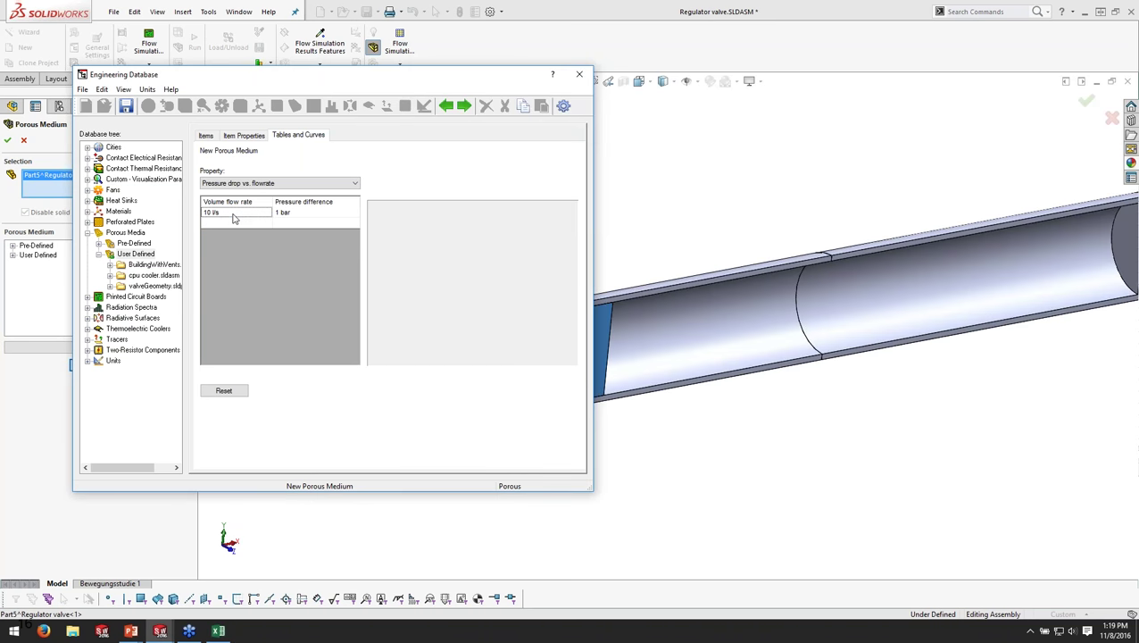
{"action": "left_click", "coordinate": [282, 216]}
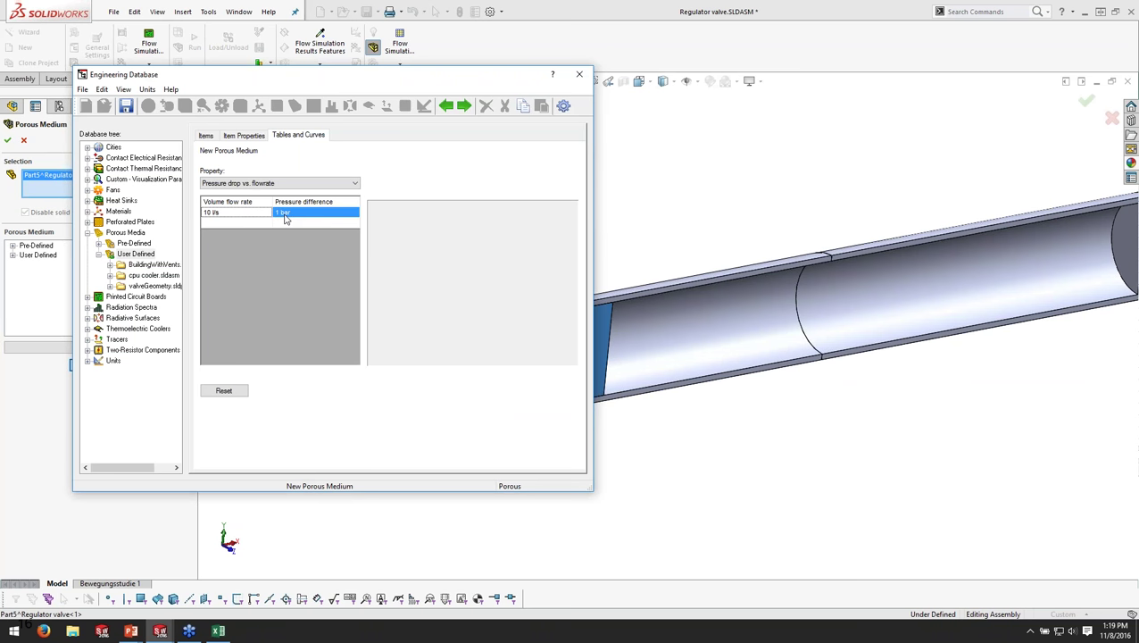
{"action": "key", "text": "Delete"}
{"action": "key", "text": "ctrl+v"}
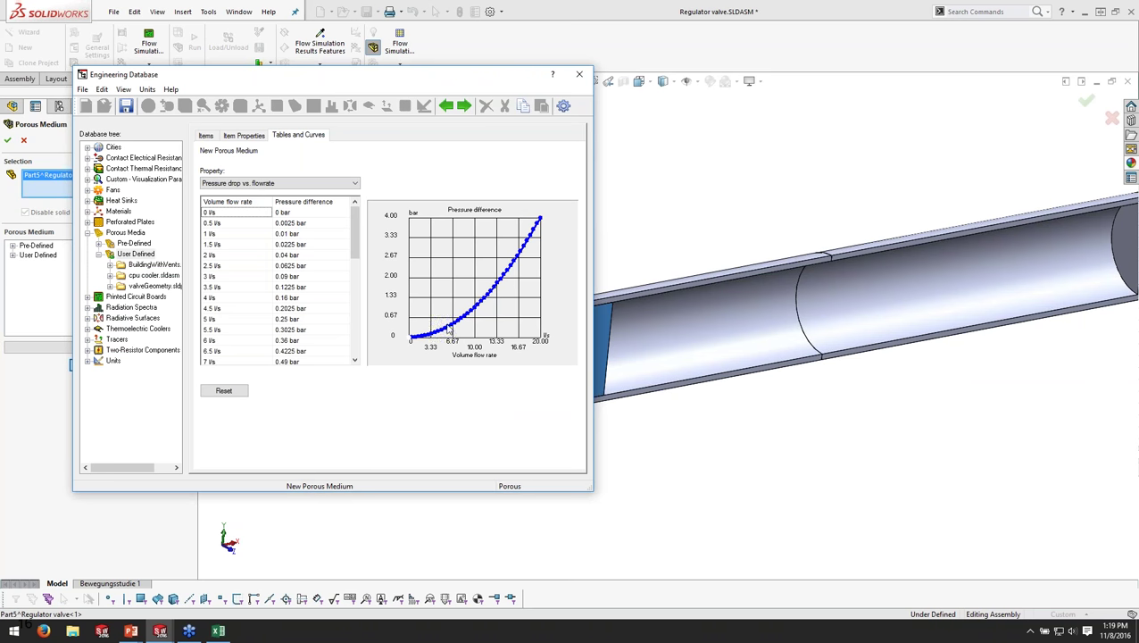
- Rename the porous medium as Fully Opened Valve, save it and close the Engineering Database
{"action": "left_click", "coordinate": [246, 136]}
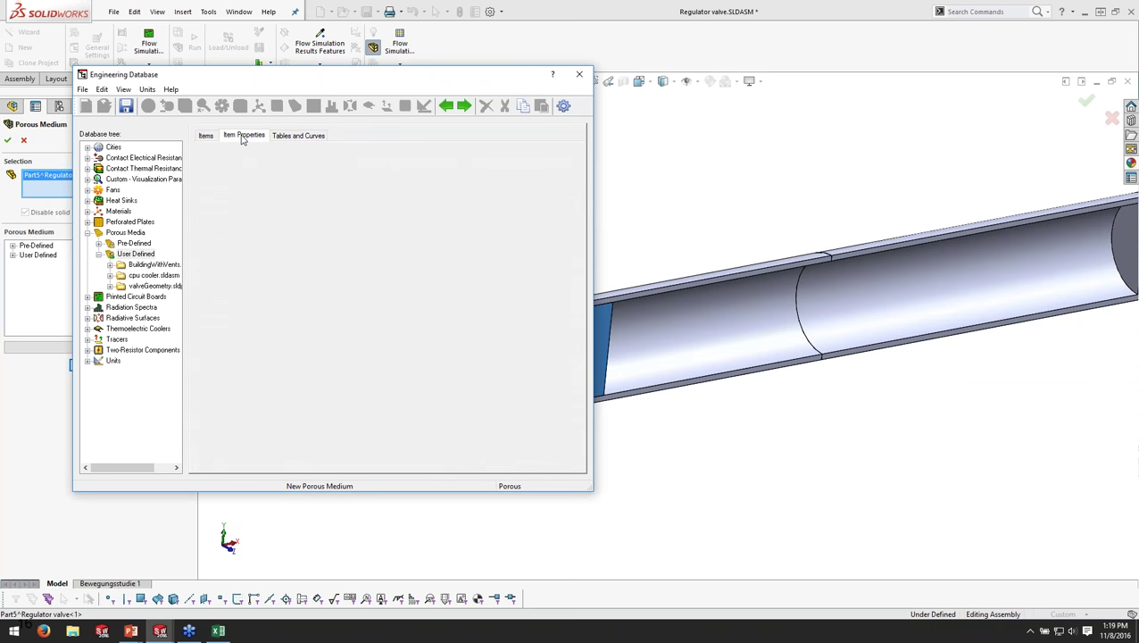
{"action": "left_click", "coordinate": [208, 137]}
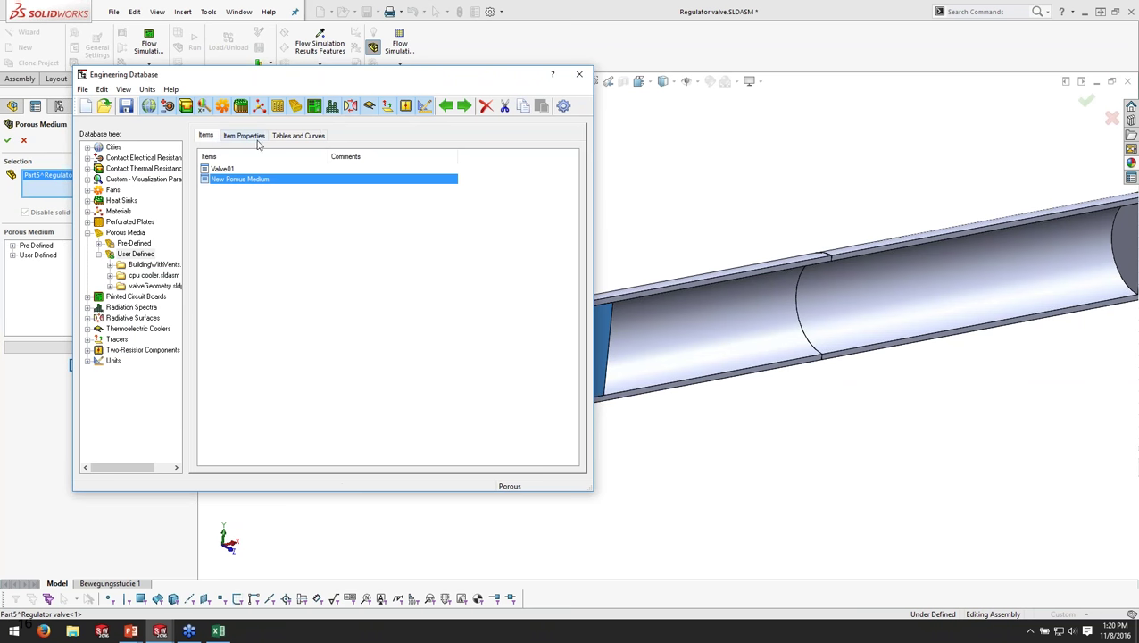
{"action": "left_click", "coordinate": [252, 138]}
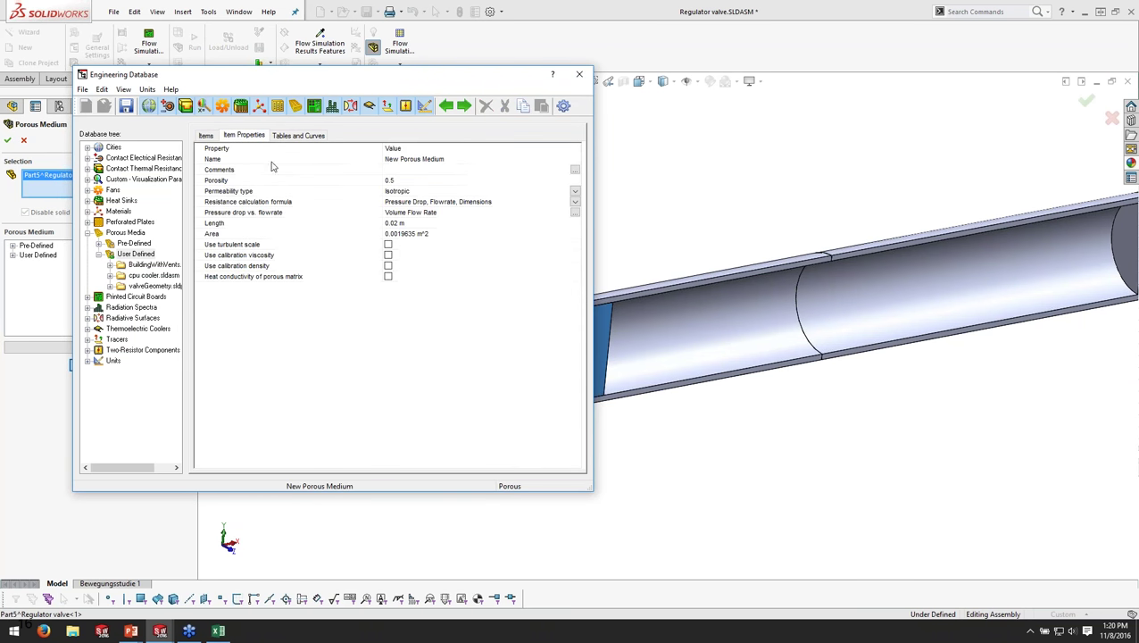
{"action": "left_click", "coordinate": [404, 160]}
{"action": "left_click_drag", "start_coordinate": [423, 159], "coordinate": [337, 159]}
{"action": "type", "text": "Fully Opened Valve"}
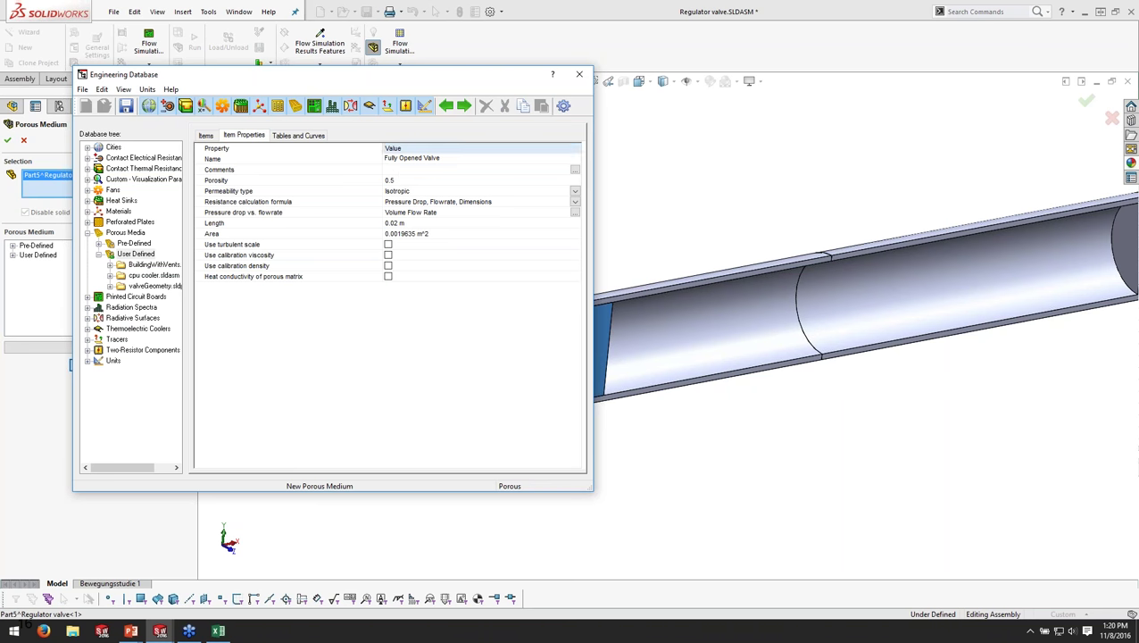
{"action": "left_click", "coordinate": [126, 105]}
{"action": "left_click", "coordinate": [580, 74]}
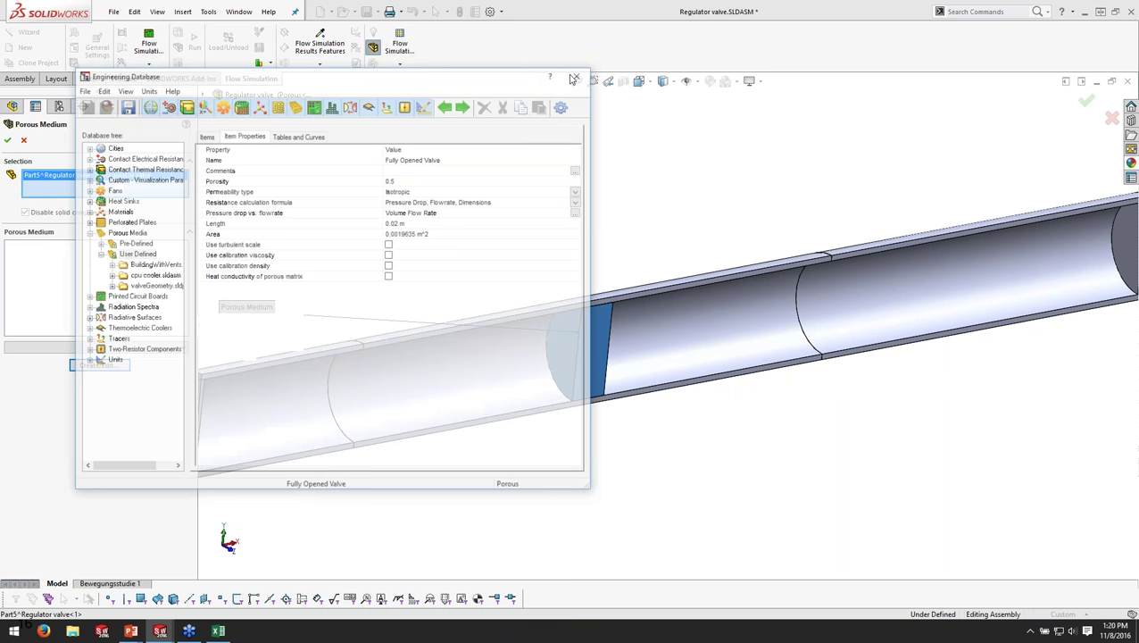
- Assign the user-defined Fully Opened Valve porous medium to the disc and accept the definition
{"action": "left_click", "coordinate": [12, 255]}
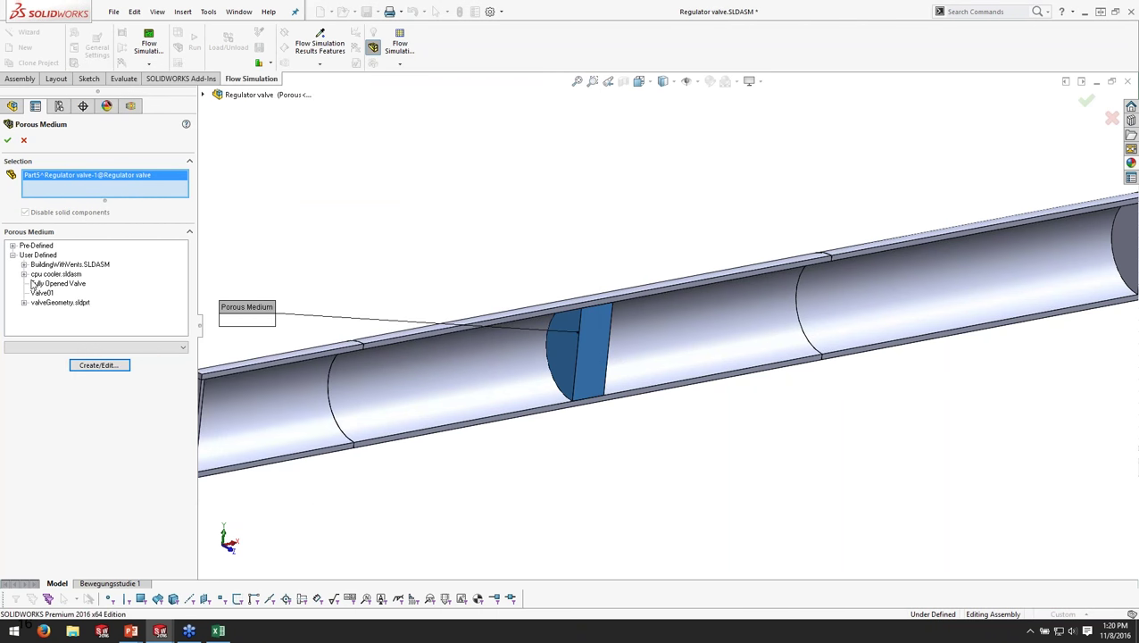
{"action": "left_click", "coordinate": [42, 285]}
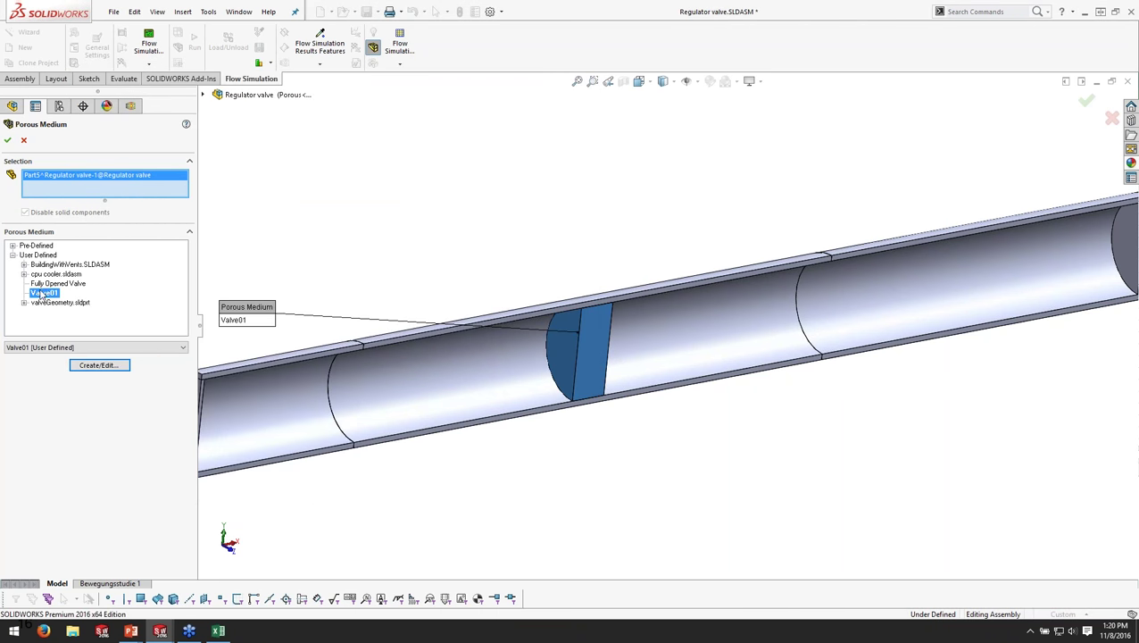
{"action": "left_click", "coordinate": [8, 140]}
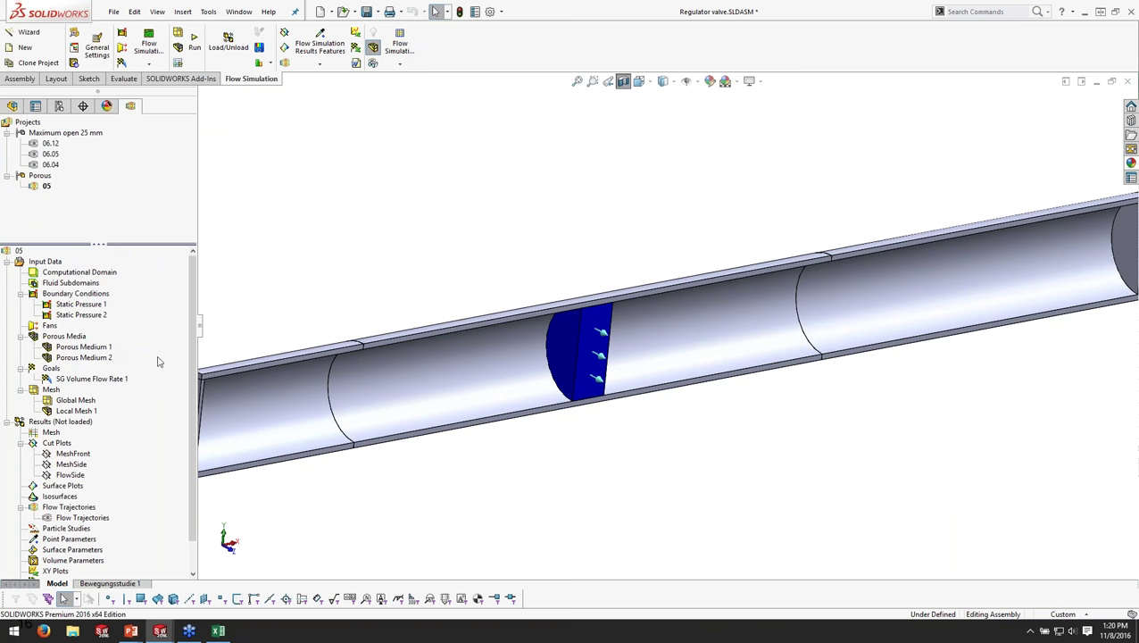
- Delete the older Porous Medium 1 definition that assigns Valve01 to the disc
{"action": "left_click", "coordinate": [62, 349]}
{"action": "right_click", "coordinate": [62, 353]}
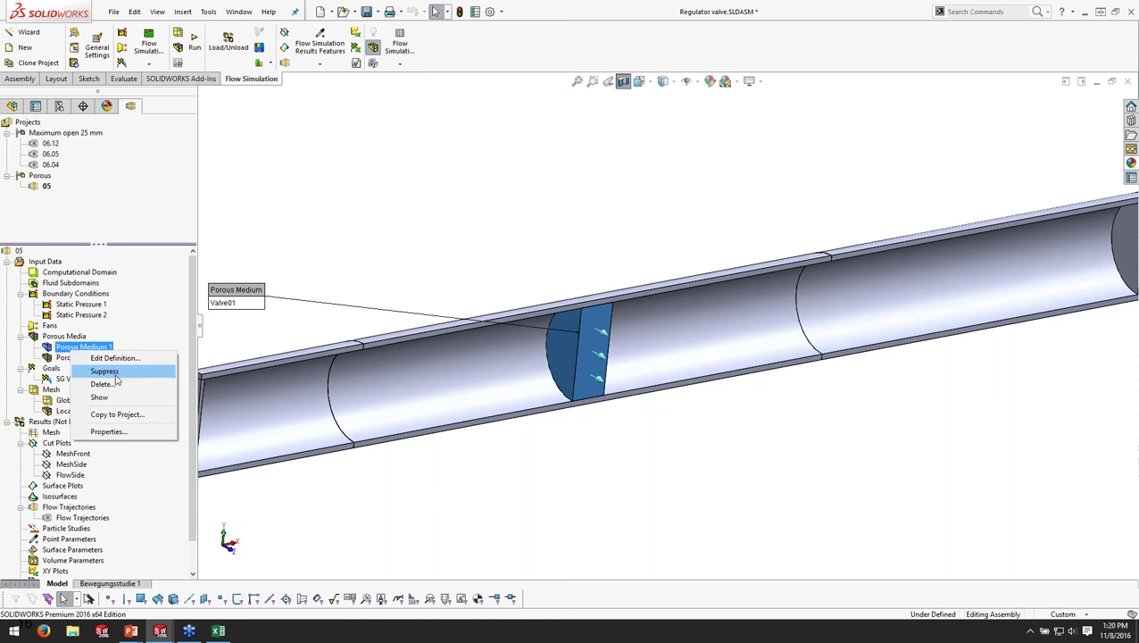
{"action": "left_click", "coordinate": [114, 386]}
{"action": "left_click", "coordinate": [640, 277]}
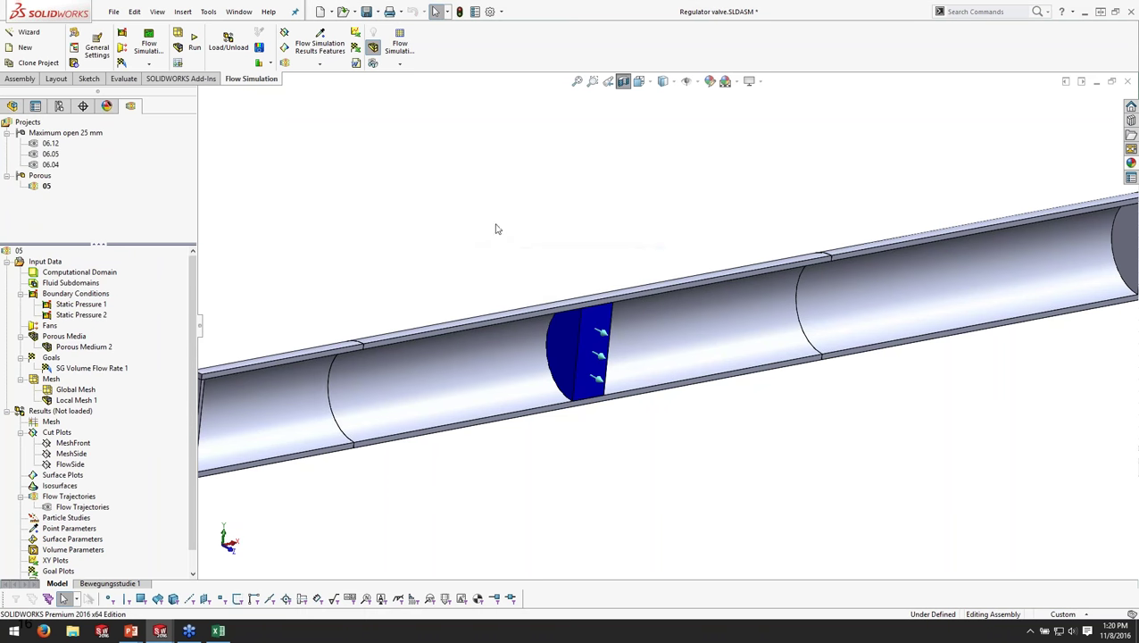
- Review the two static pressure boundary conditions, the remaining porous medium and the volume flow rate goal on the pipe model
{"action": "left_click", "coordinate": [68, 306]}
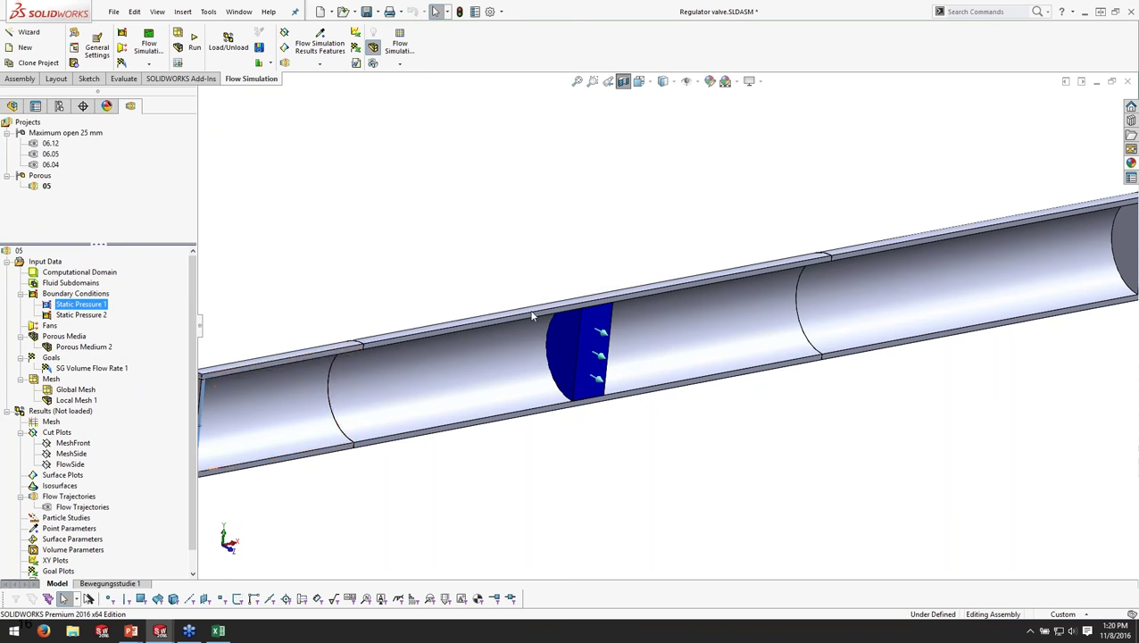
{"action": "left_click", "coordinate": [70, 316]}
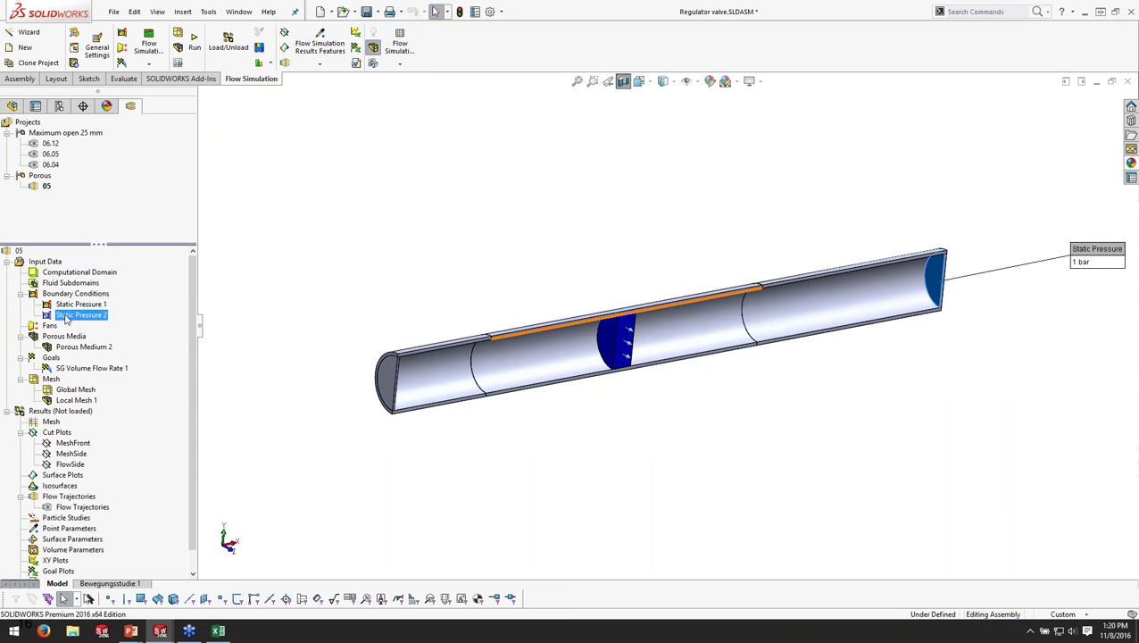
{"action": "left_click", "coordinate": [78, 348]}
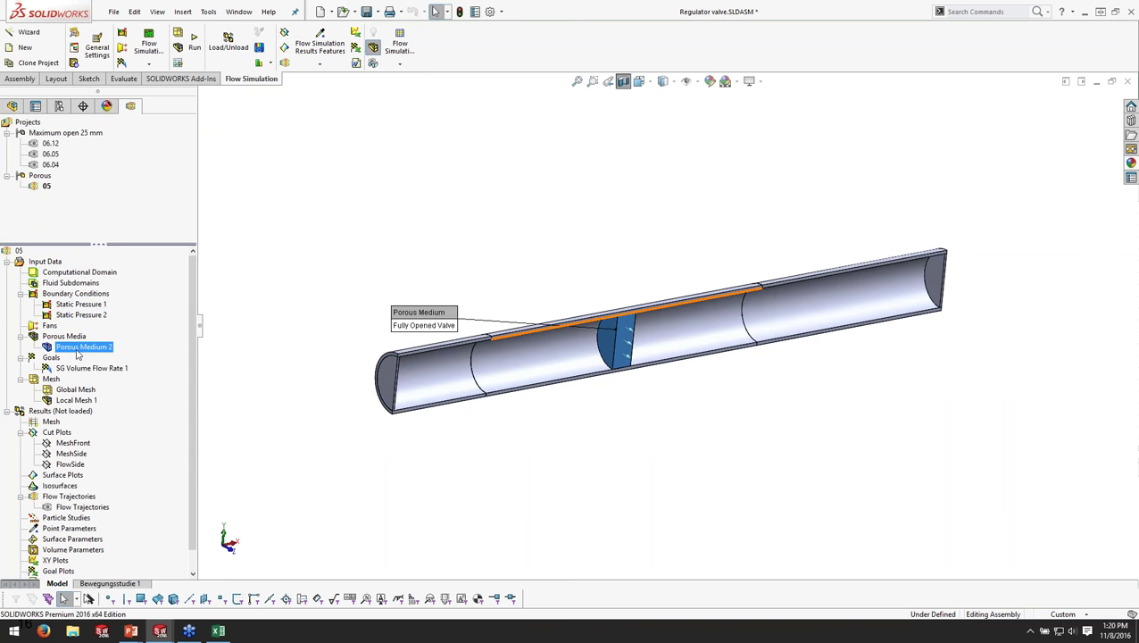
{"action": "left_click", "coordinate": [89, 369]}
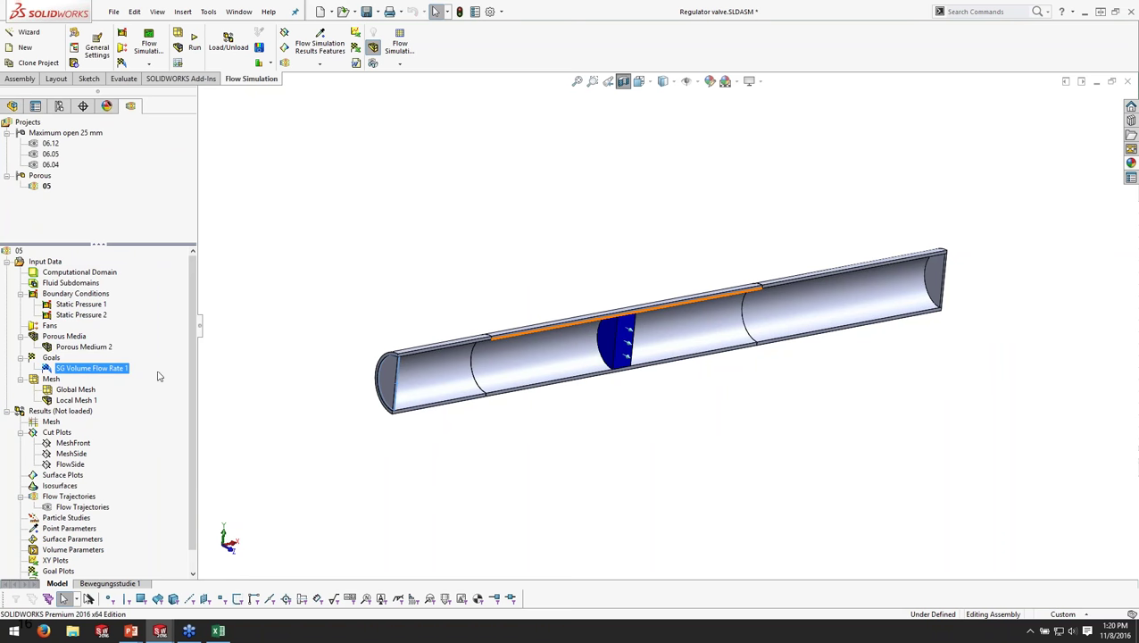
{"action": "left_click", "coordinate": [321, 342]}
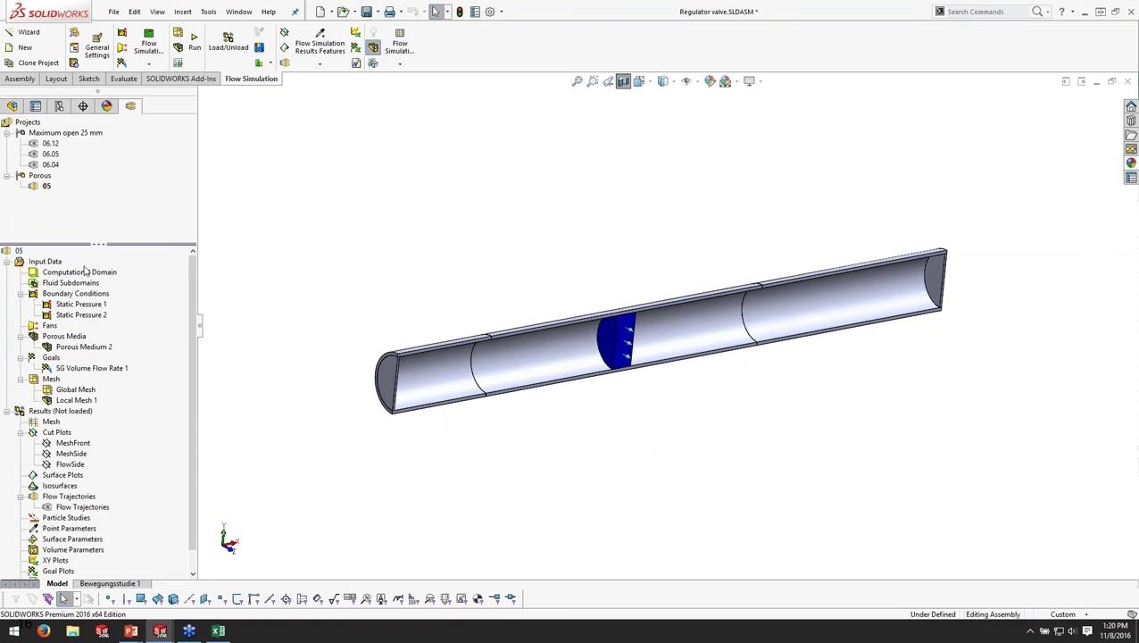
- Run the Porous project as a new calculation with results loading enabled, and close the solver once it finishes
{"action": "right_click", "coordinate": [21, 253]}
{"action": "left_click", "coordinate": [45, 258]}
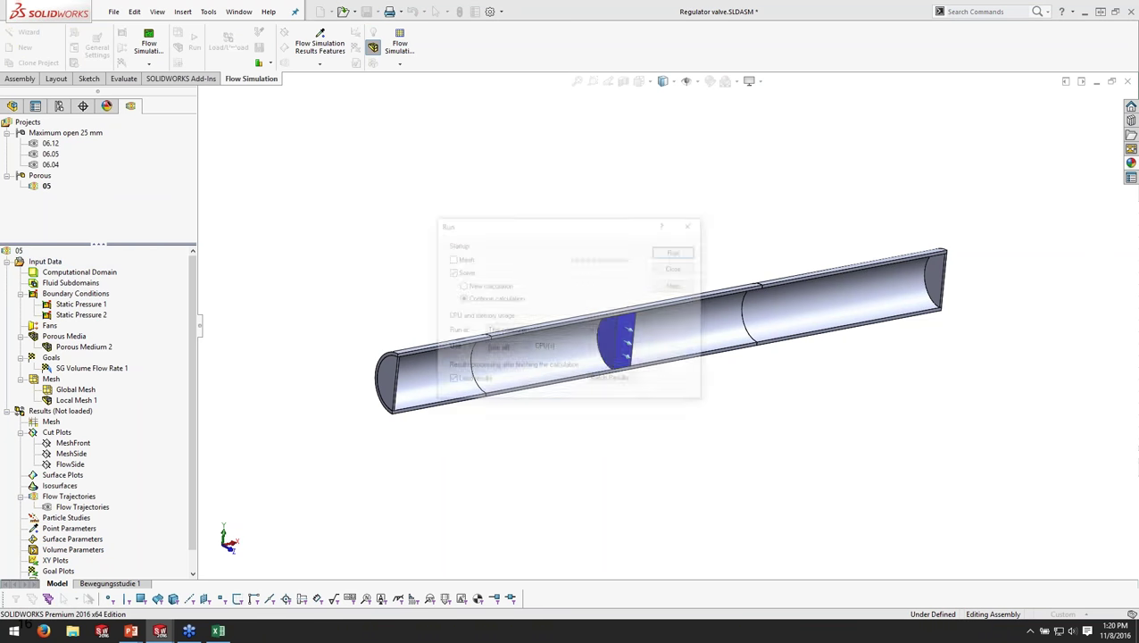
{"action": "left_click", "coordinate": [462, 286]}
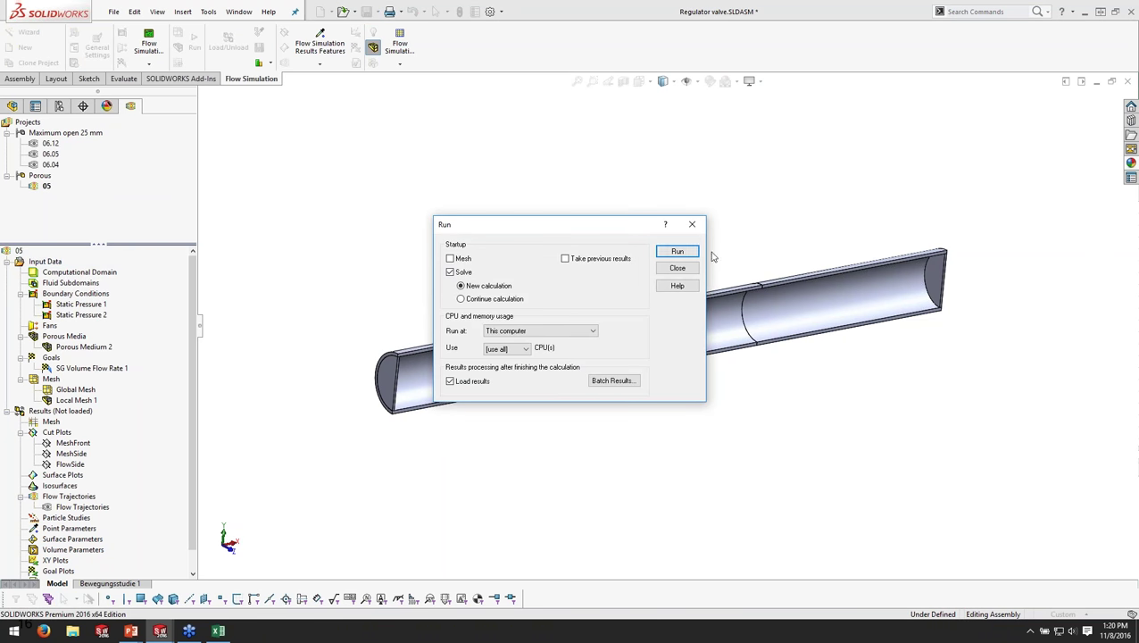
{"action": "left_click", "coordinate": [679, 251]}
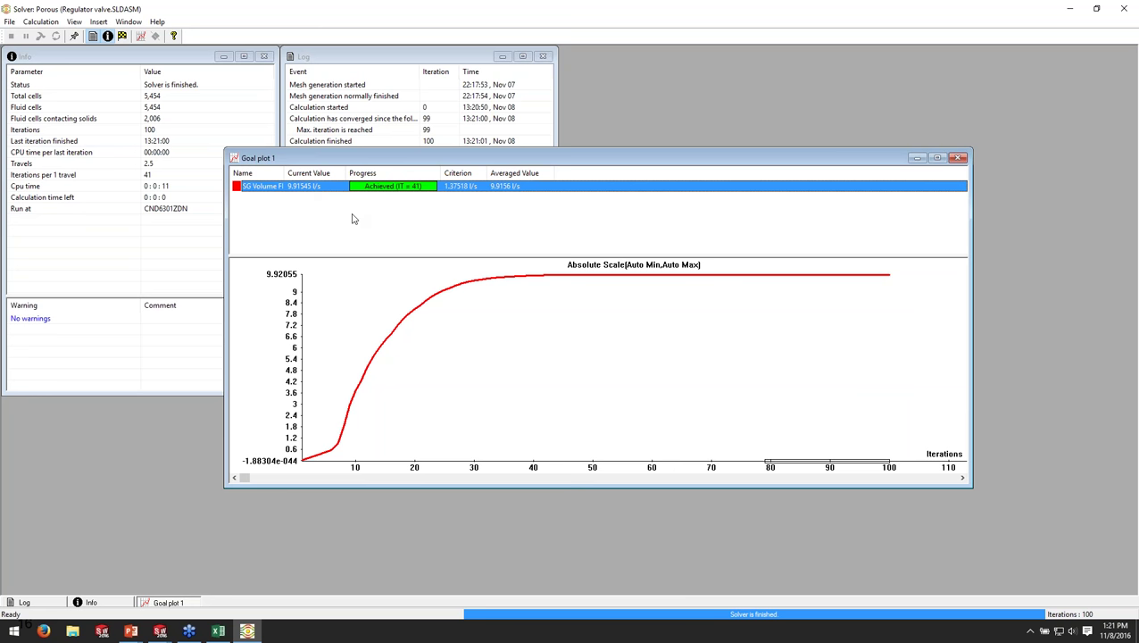
{"action": "left_click", "coordinate": [1123, 13]}
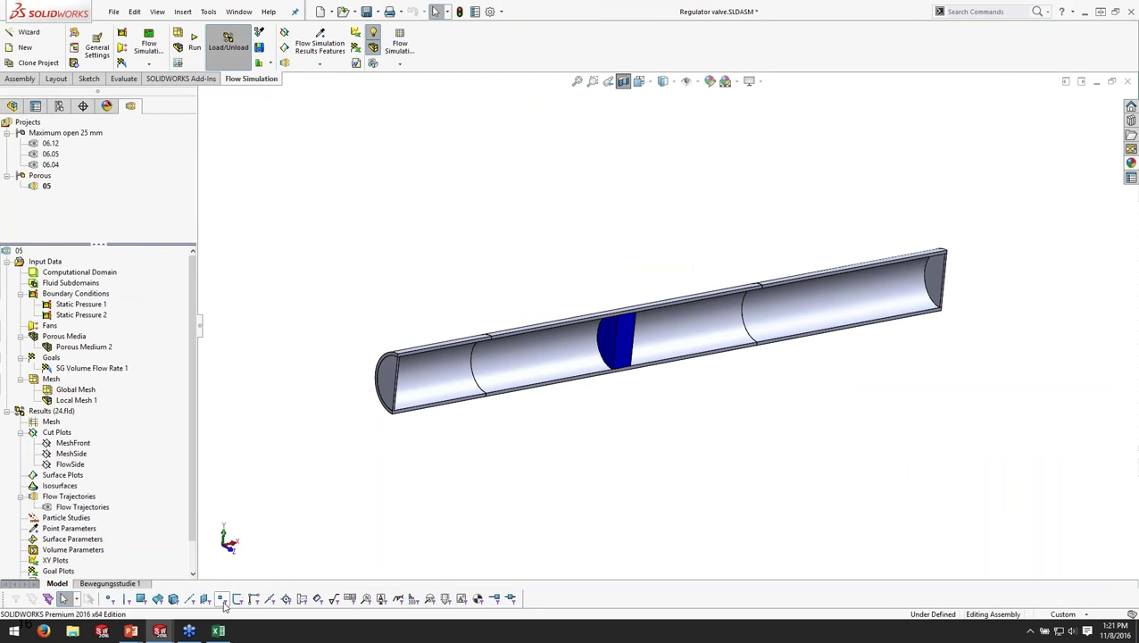
- Switch to the PowerPoint slide show and compare the flow rate convergence graphs for the original geometry and the porous media
{"action": "mouse_move", "coordinate": [131, 631]}
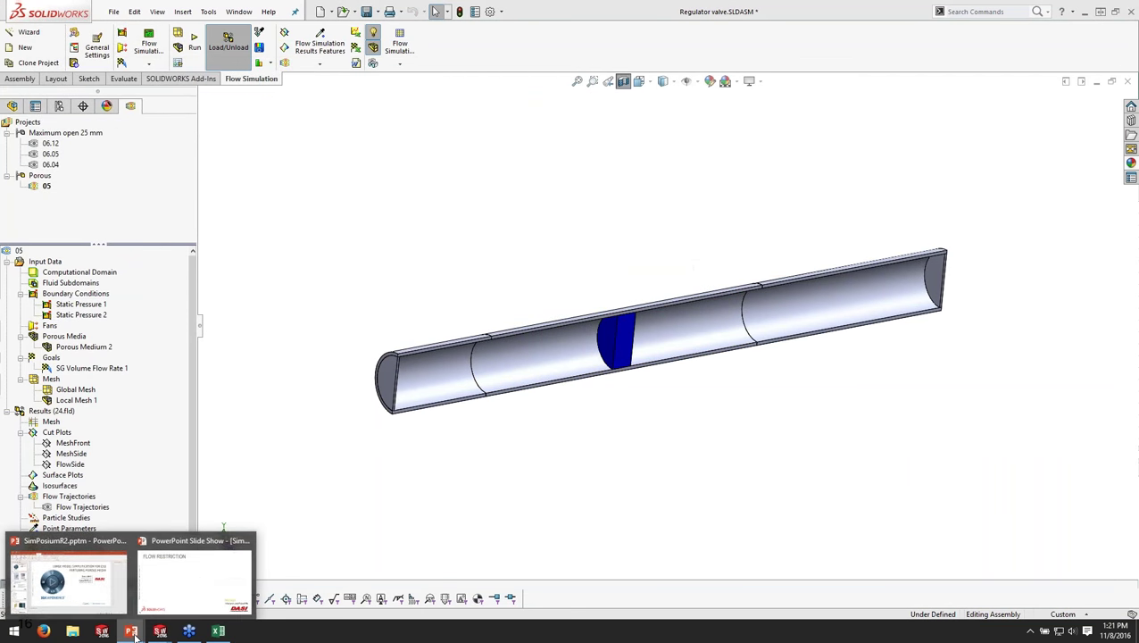
{"action": "left_click", "coordinate": [174, 594]}
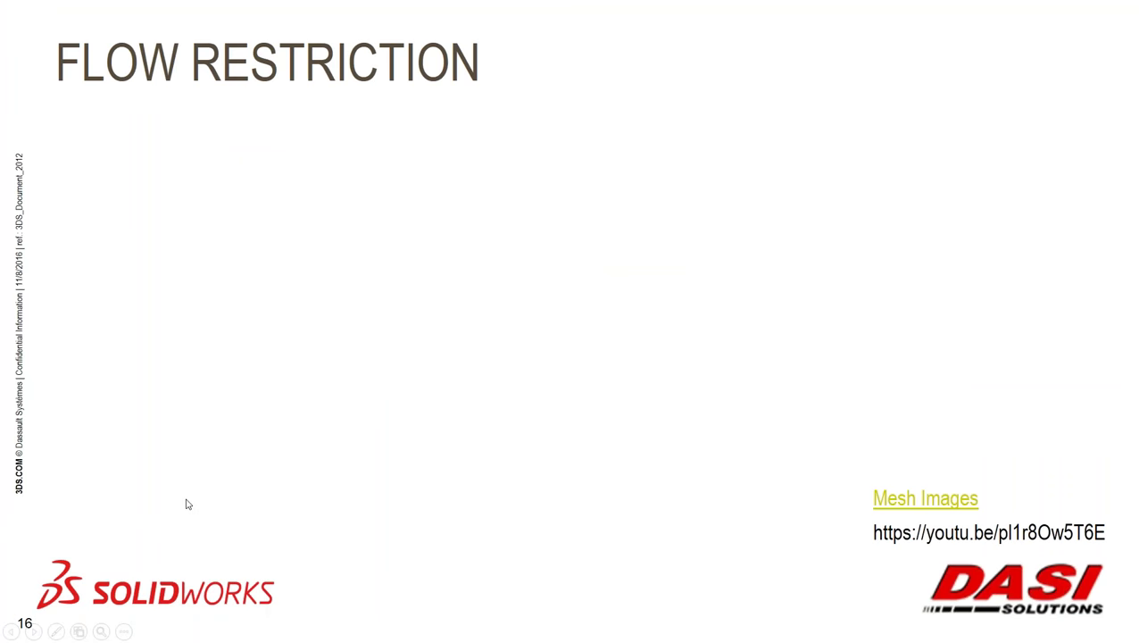
{"action": "left_click", "coordinate": [188, 504]}
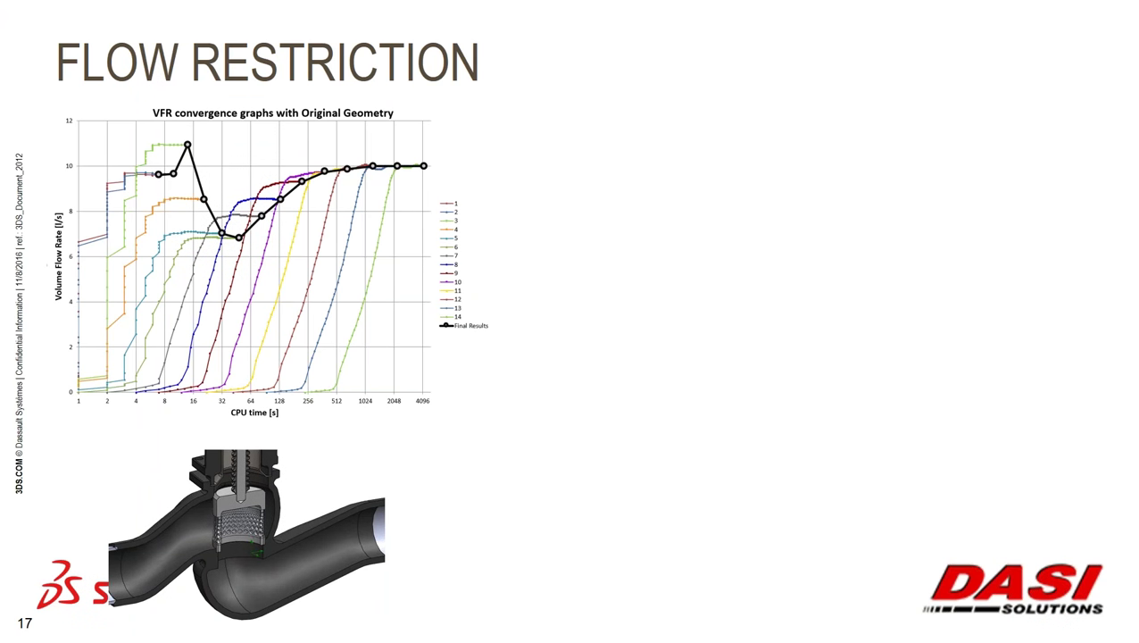
{"action": "key", "text": "Right"}
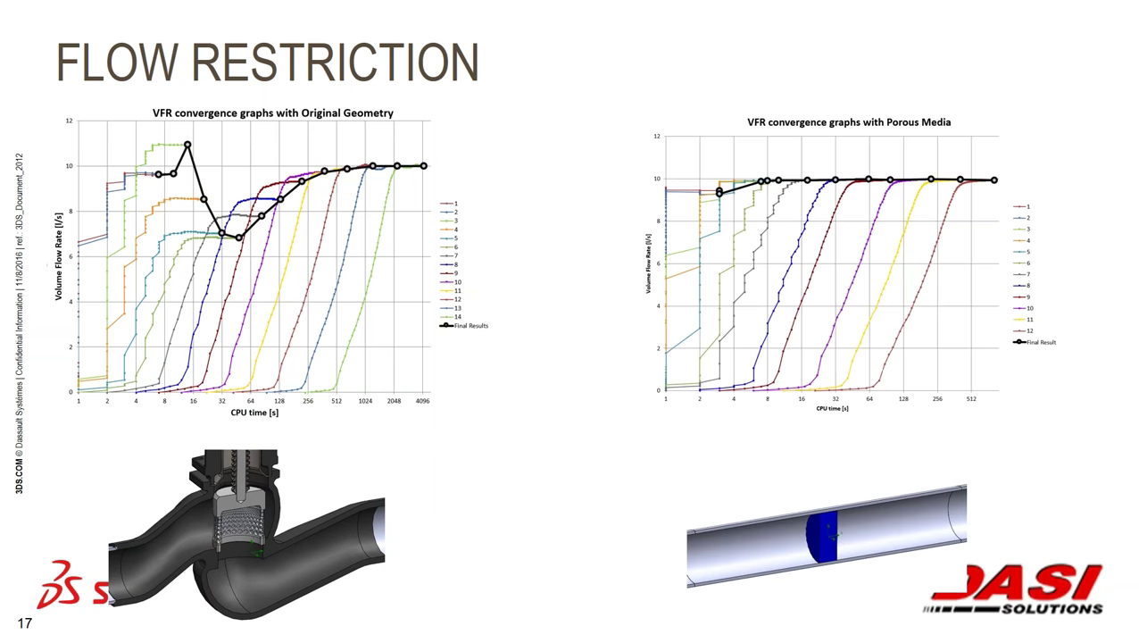
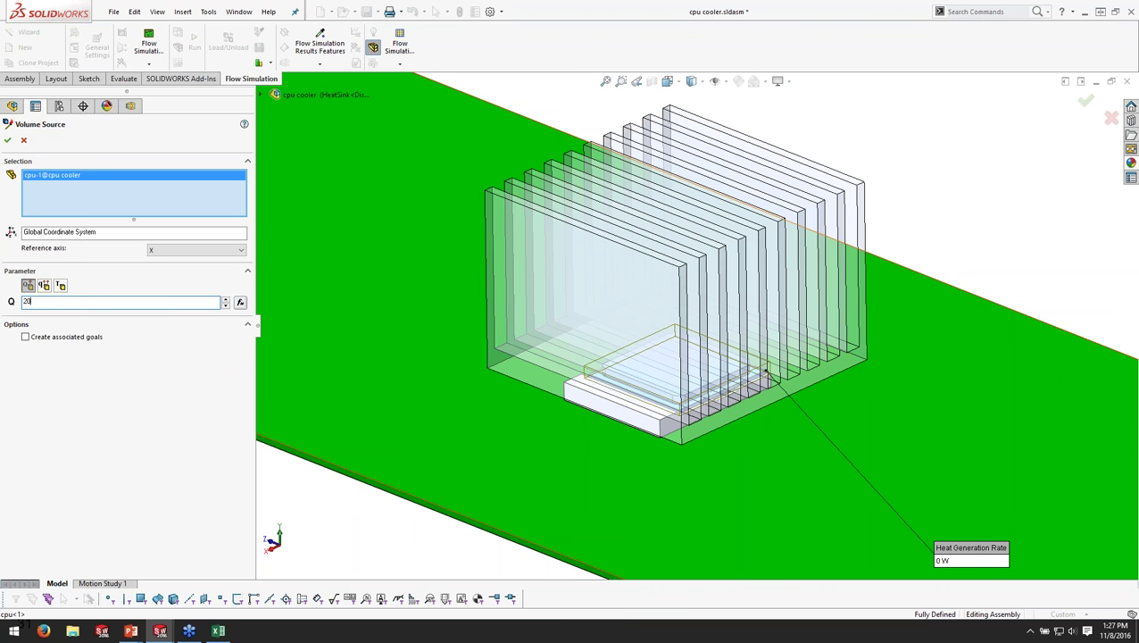
- Apply the 20 W heat generation source to the CPU and check it along with the aluminum solid material assignment
{"action": "left_click", "coordinate": [7, 141]}
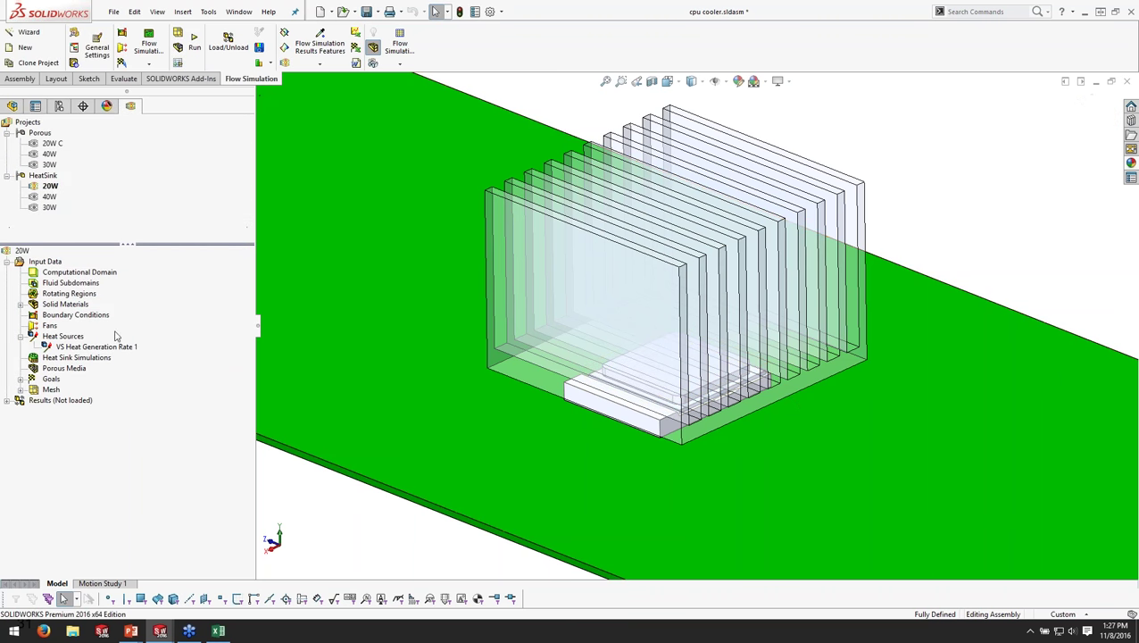
{"action": "left_click", "coordinate": [21, 305]}
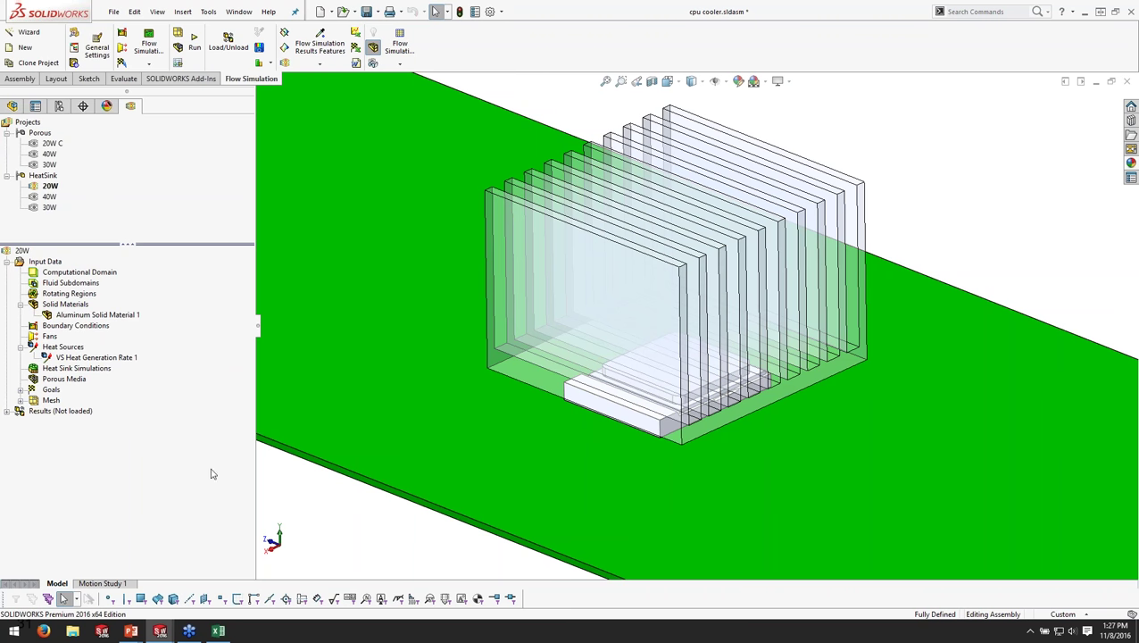
{"action": "left_click", "coordinate": [94, 315]}
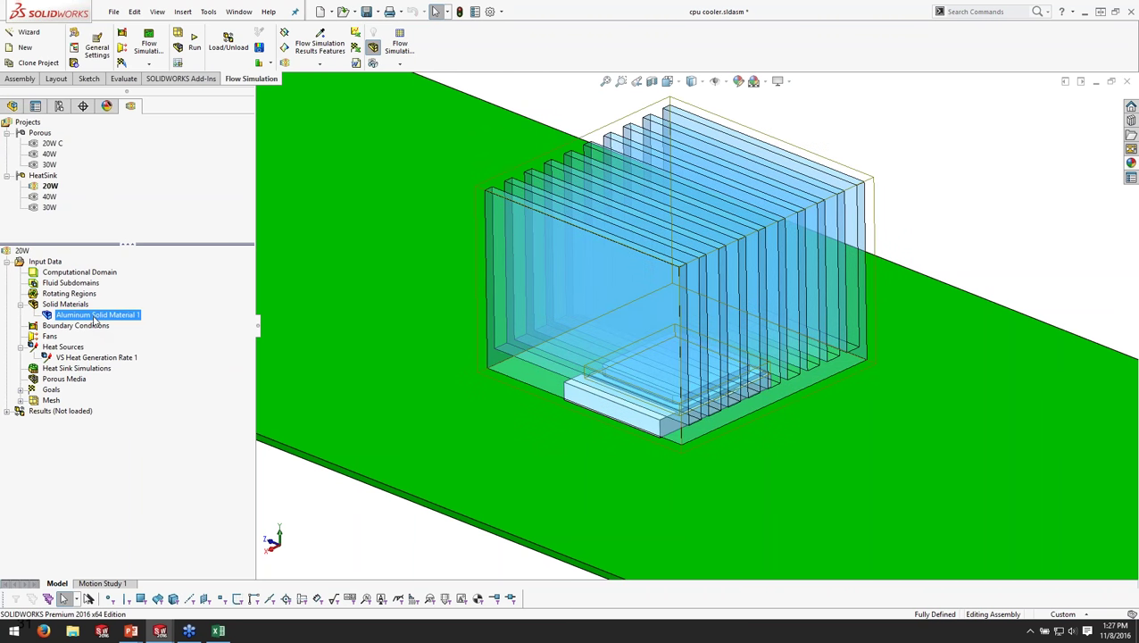
{"action": "left_click", "coordinate": [89, 358]}
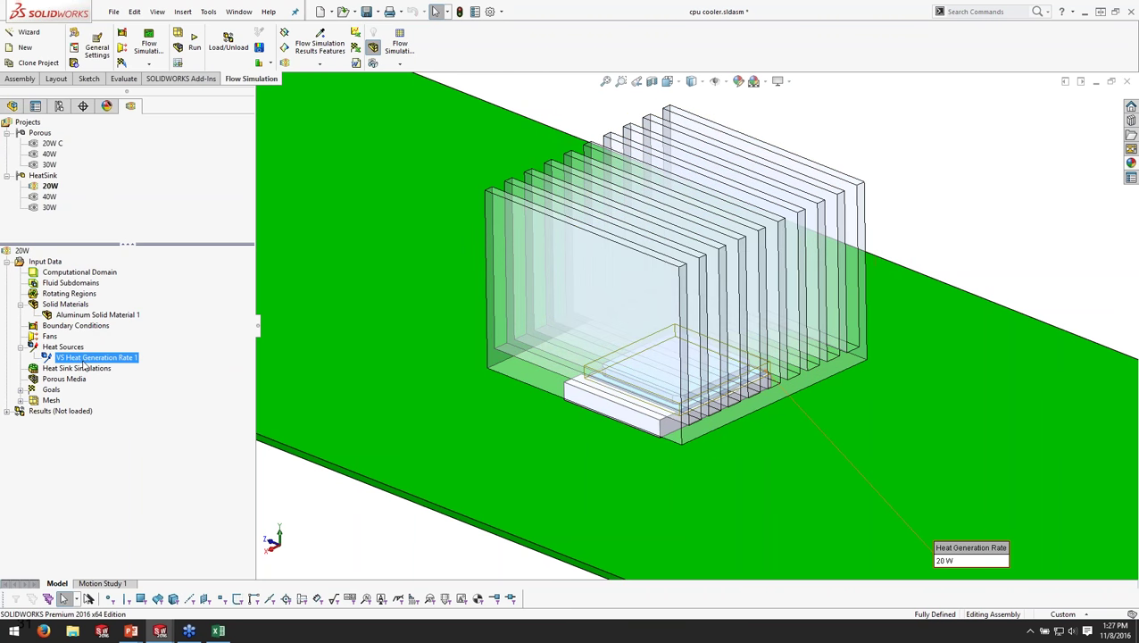
- Examine the maximum solid temperature goal and the CPU surface it refers to beneath the heat sink
{"action": "middle_click_drag", "start_coordinate": [705, 357], "coordinate": [720, 364]}
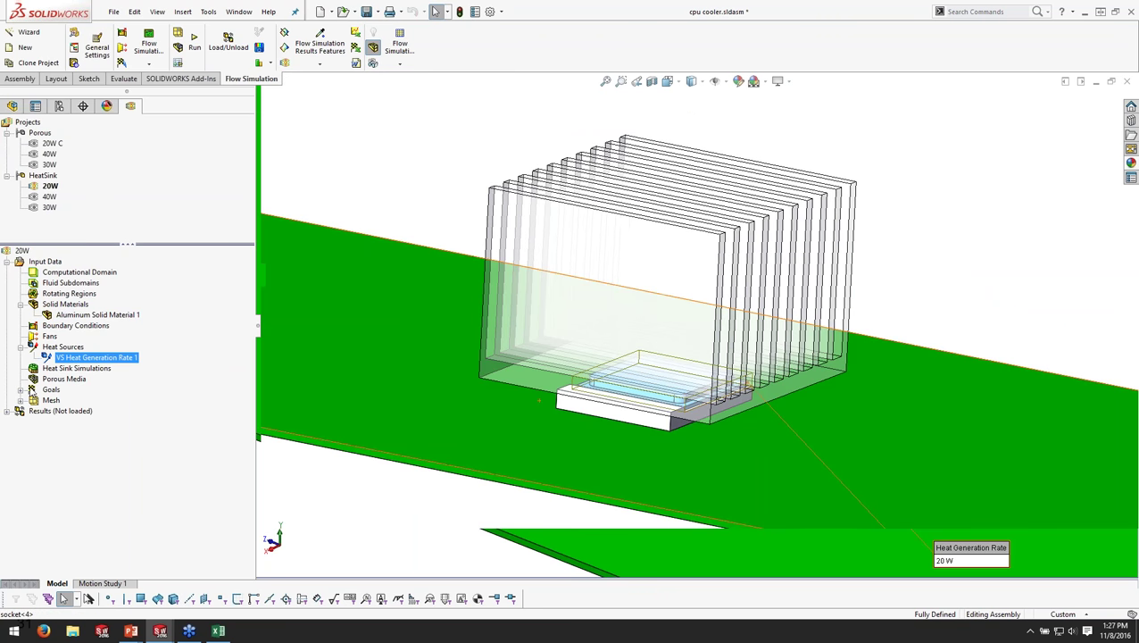
{"action": "left_click", "coordinate": [20, 391]}
{"action": "left_click", "coordinate": [99, 410]}
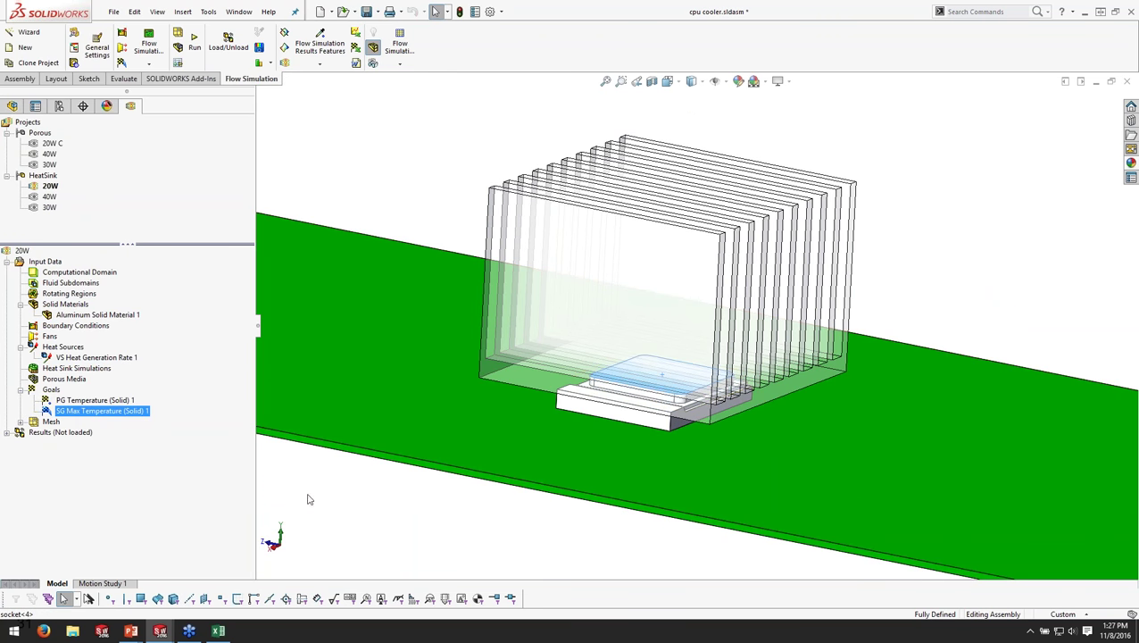
{"action": "left_click", "coordinate": [399, 490]}
{"action": "scroll", "coordinate": [696, 393], "scroll_direction": "down", "scroll_amount": 3}
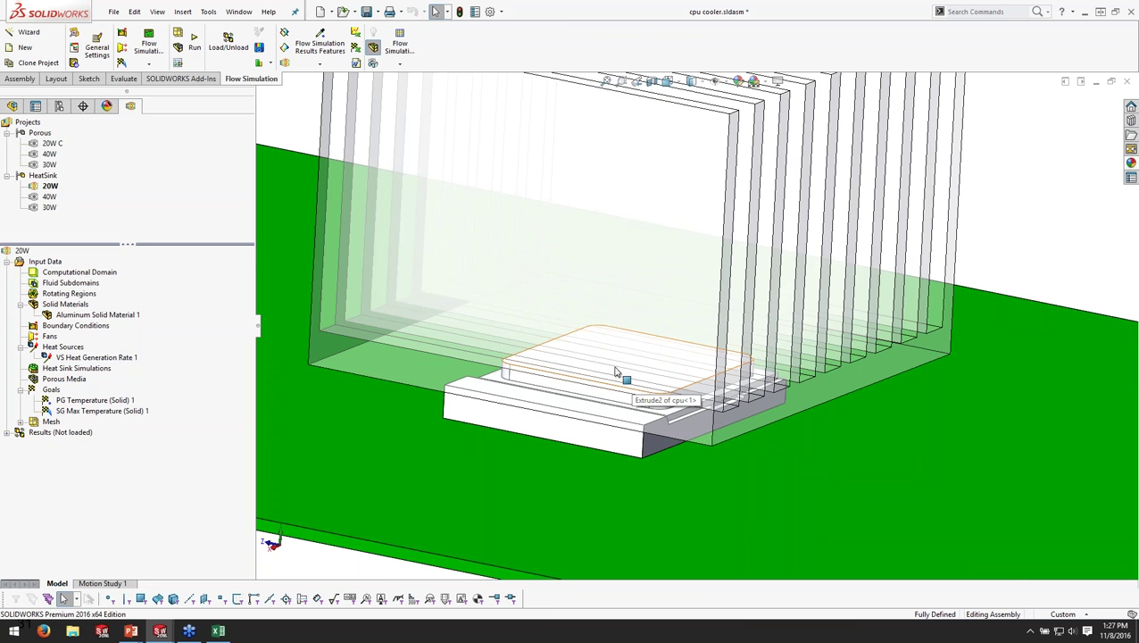
{"action": "scroll", "coordinate": [618, 364], "scroll_direction": "up", "scroll_amount": 5}
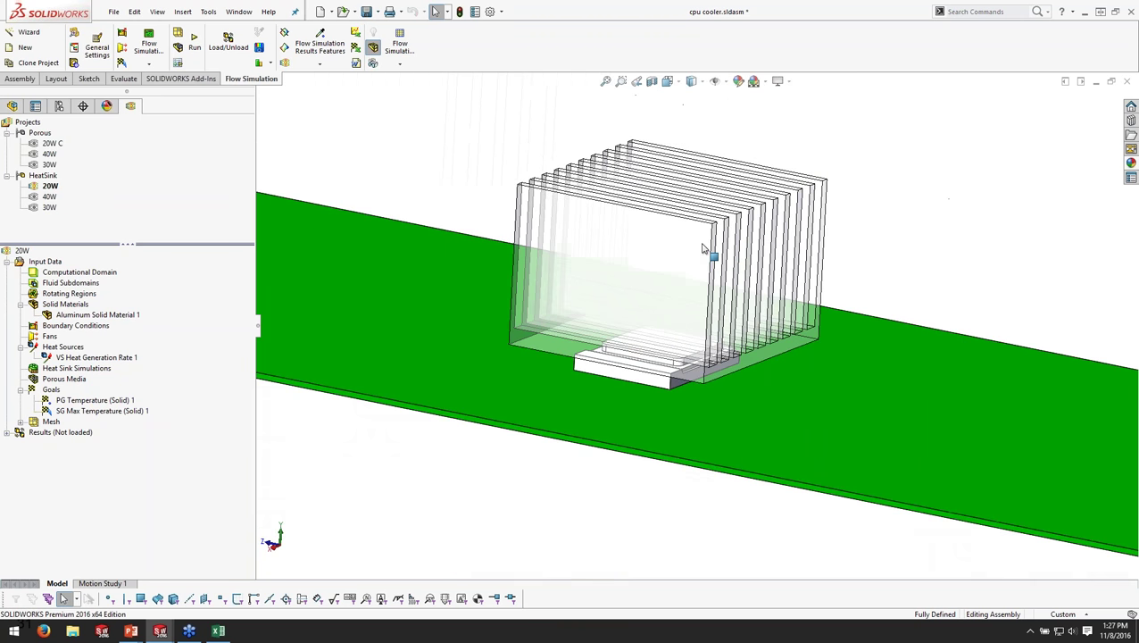
{"action": "scroll", "coordinate": [672, 219], "scroll_direction": "down", "scroll_amount": 2}
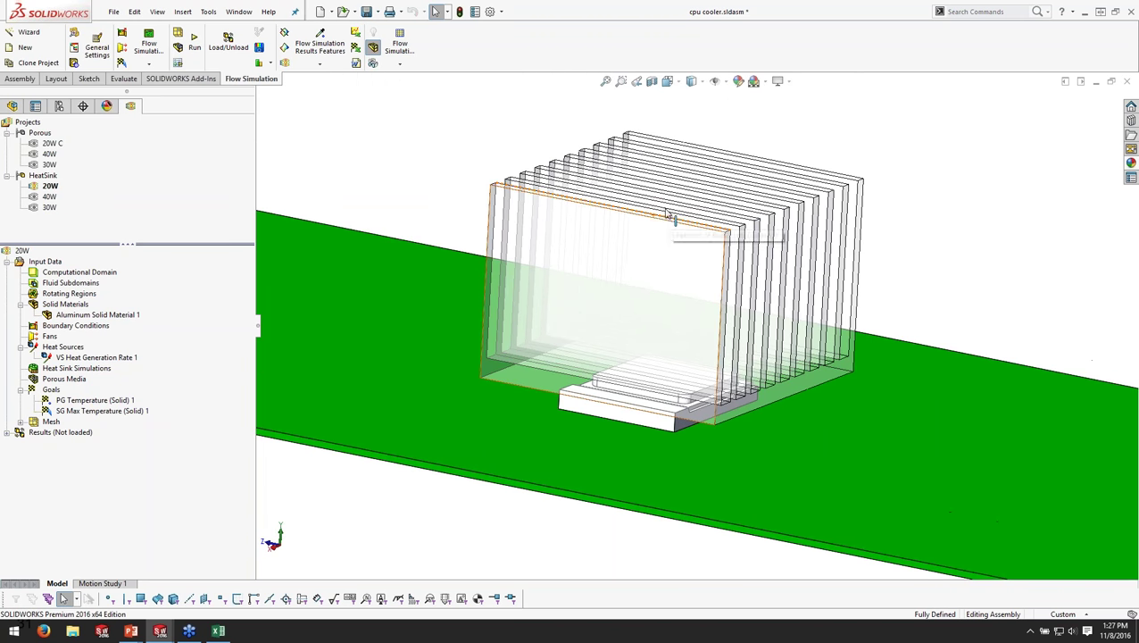
{"action": "scroll", "coordinate": [663, 375], "scroll_direction": "down", "scroll_amount": 1}
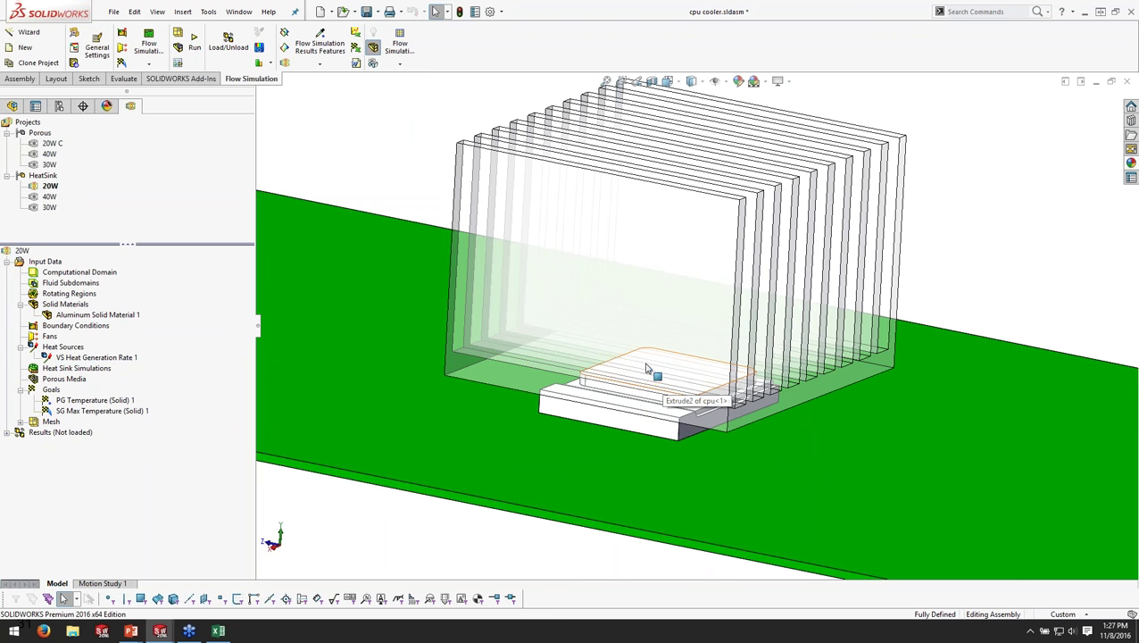
- Inspect the global mesh settings, especially the number of cells across the channels between the heat sink fins, and leave without changes
{"action": "left_click", "coordinate": [19, 422]}
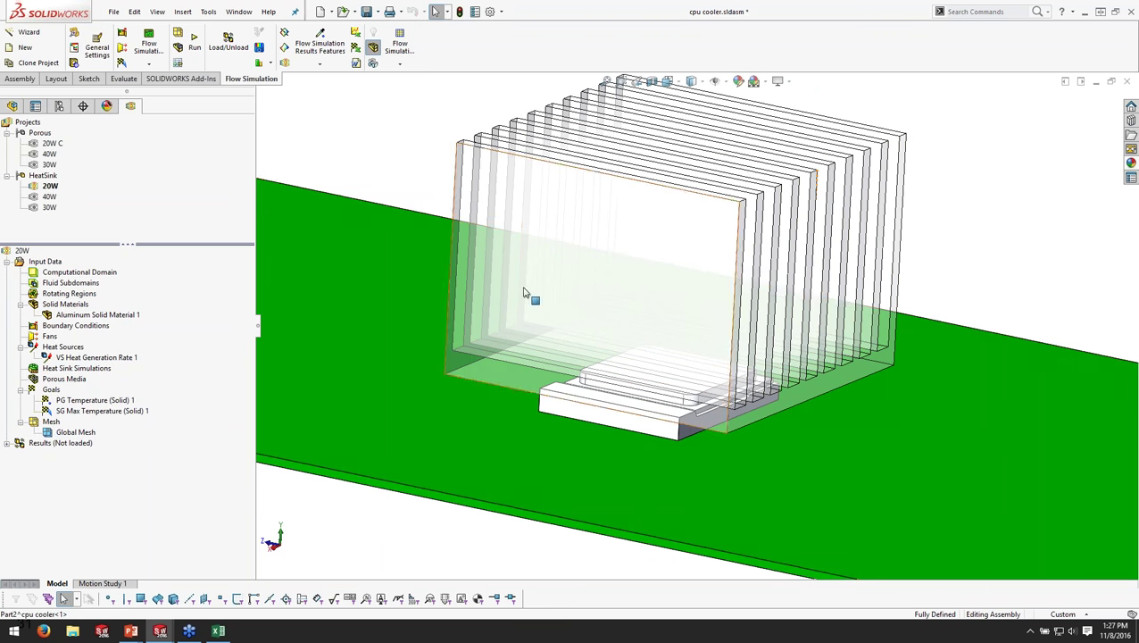
{"action": "right_click", "coordinate": [93, 433]}
{"action": "left_click", "coordinate": [134, 439]}
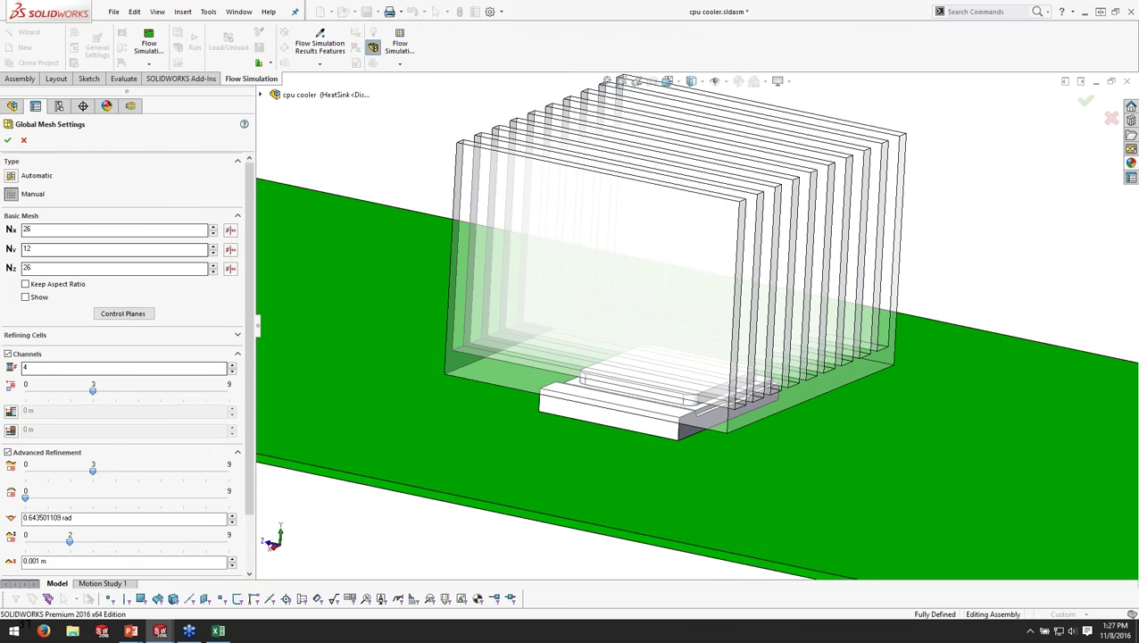
{"action": "double_click", "coordinate": [26, 367]}
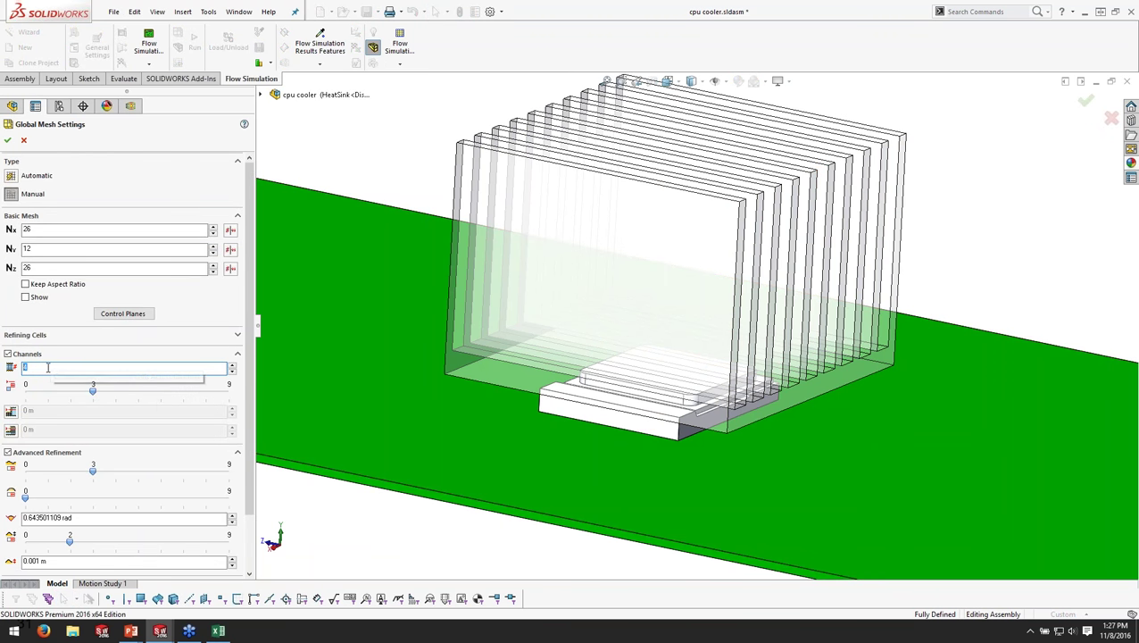
{"action": "middle_click_drag", "start_coordinate": [590, 295], "coordinate": [674, 286]}
{"action": "scroll", "coordinate": [678, 284], "scroll_direction": "down", "scroll_amount": 4}
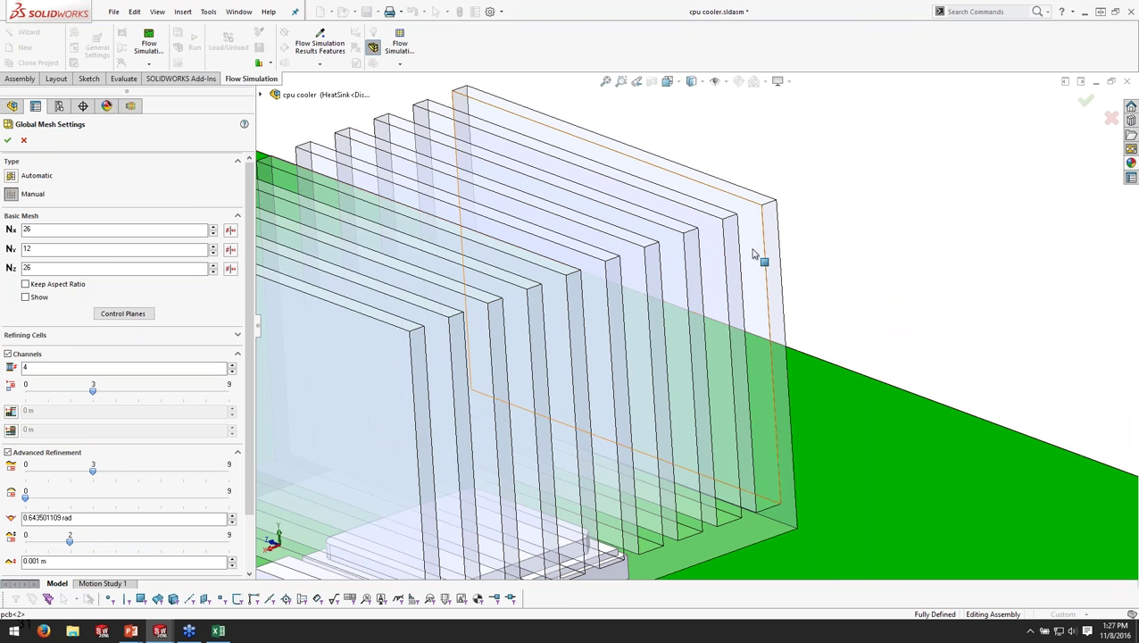
{"action": "scroll", "coordinate": [516, 371], "scroll_direction": "up", "scroll_amount": 5}
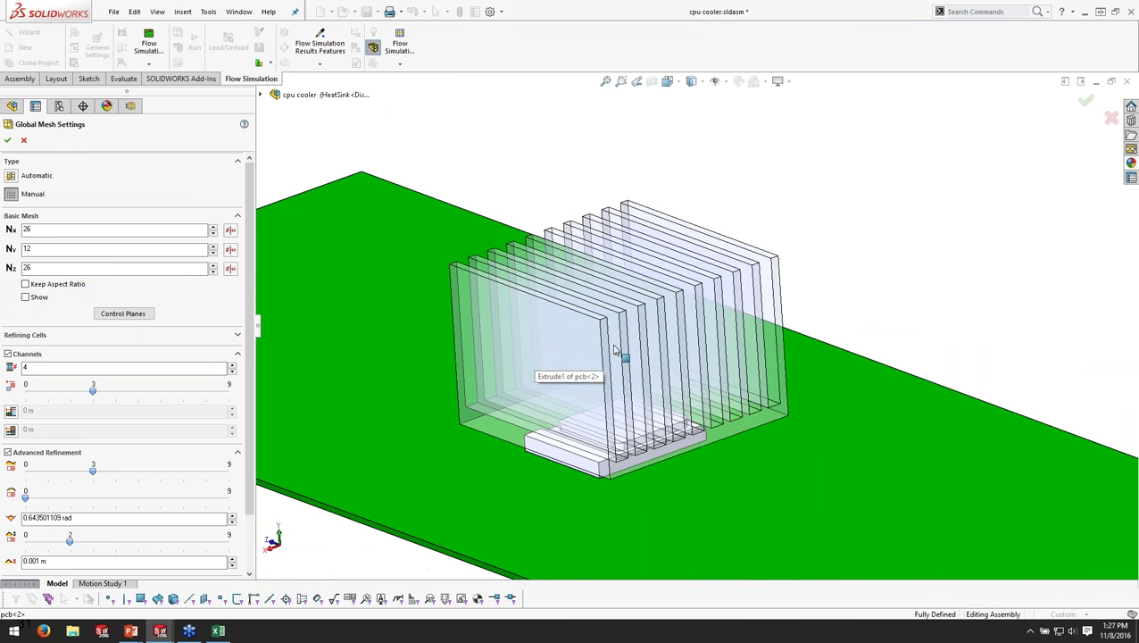
{"action": "left_click", "coordinate": [25, 140]}
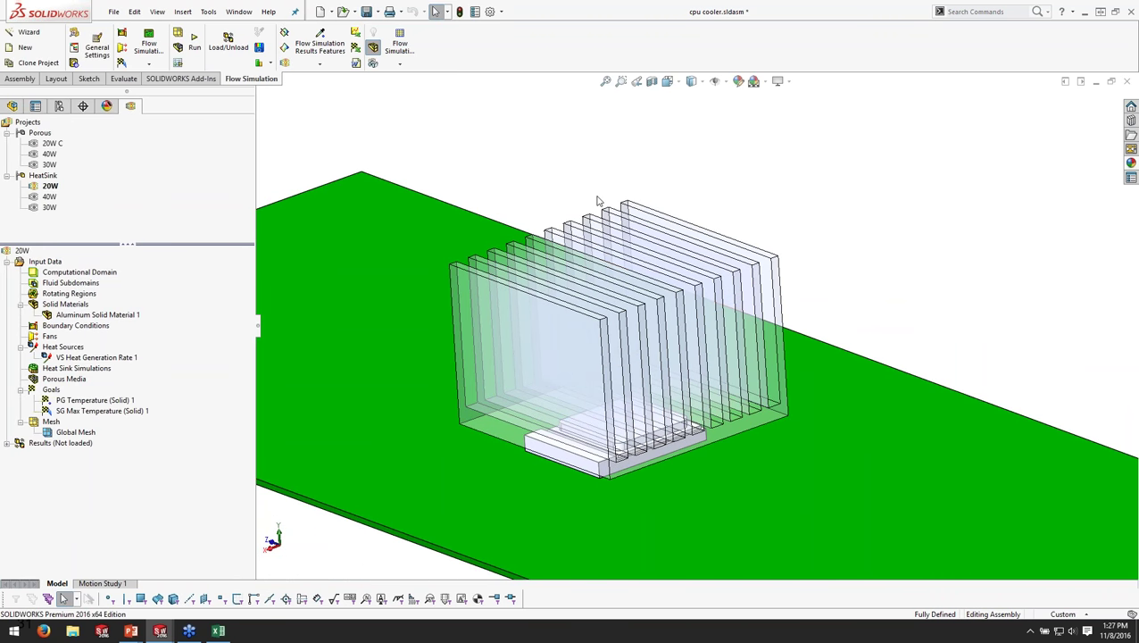
- Load the HeatSink 20W results, show Flow Trajectories 1 and play its animation
{"action": "right_click", "coordinate": [39, 444]}
{"action": "left_click", "coordinate": [56, 457]}
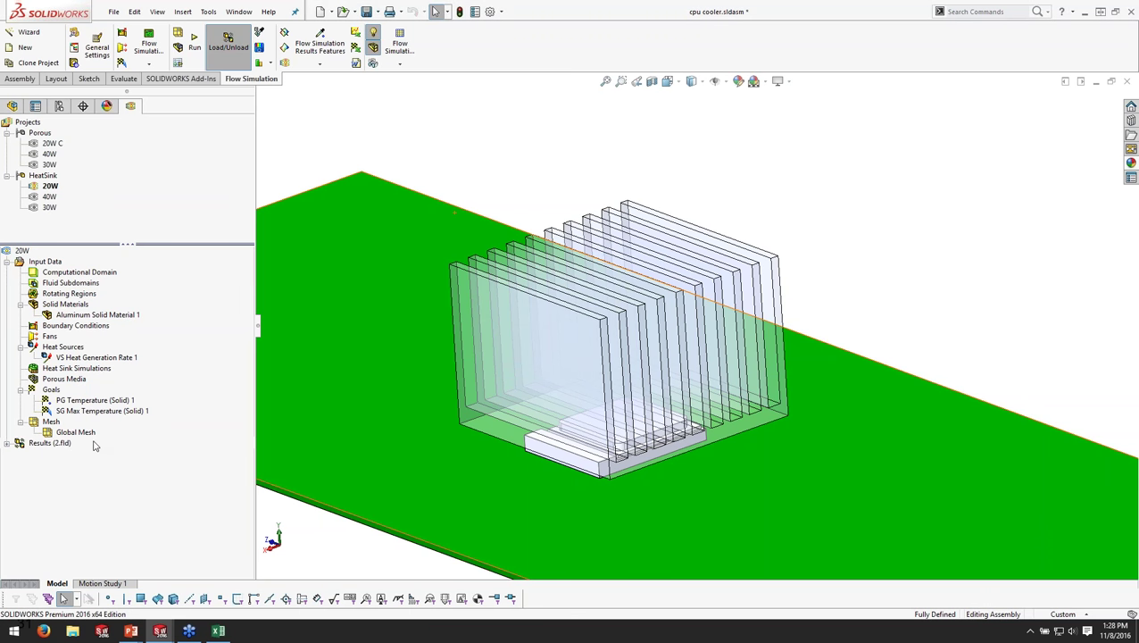
{"action": "left_click", "coordinate": [8, 444]}
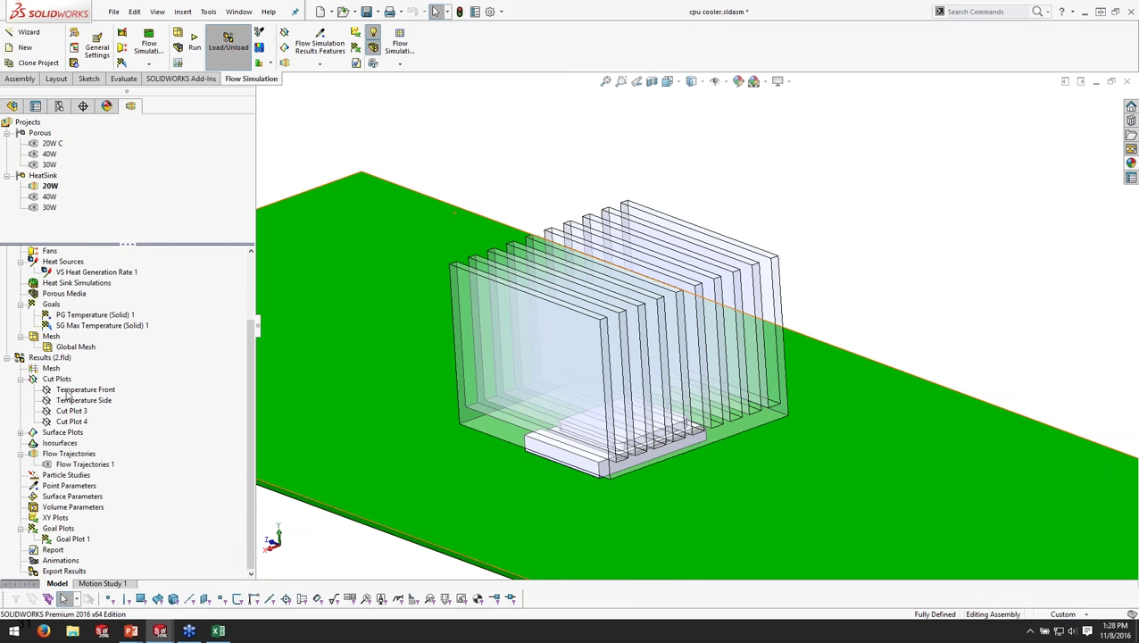
{"action": "left_click", "coordinate": [71, 400]}
{"action": "right_click", "coordinate": [64, 400]}
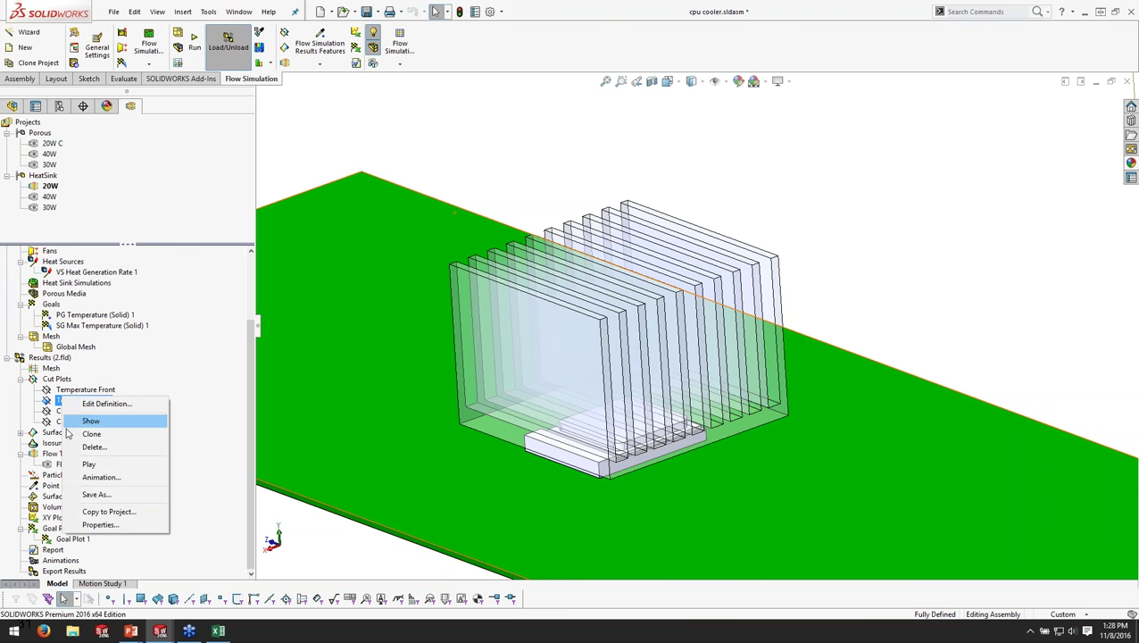
{"action": "left_click", "coordinate": [59, 468]}
{"action": "right_click", "coordinate": [72, 465]}
{"action": "left_click", "coordinate": [100, 310]}
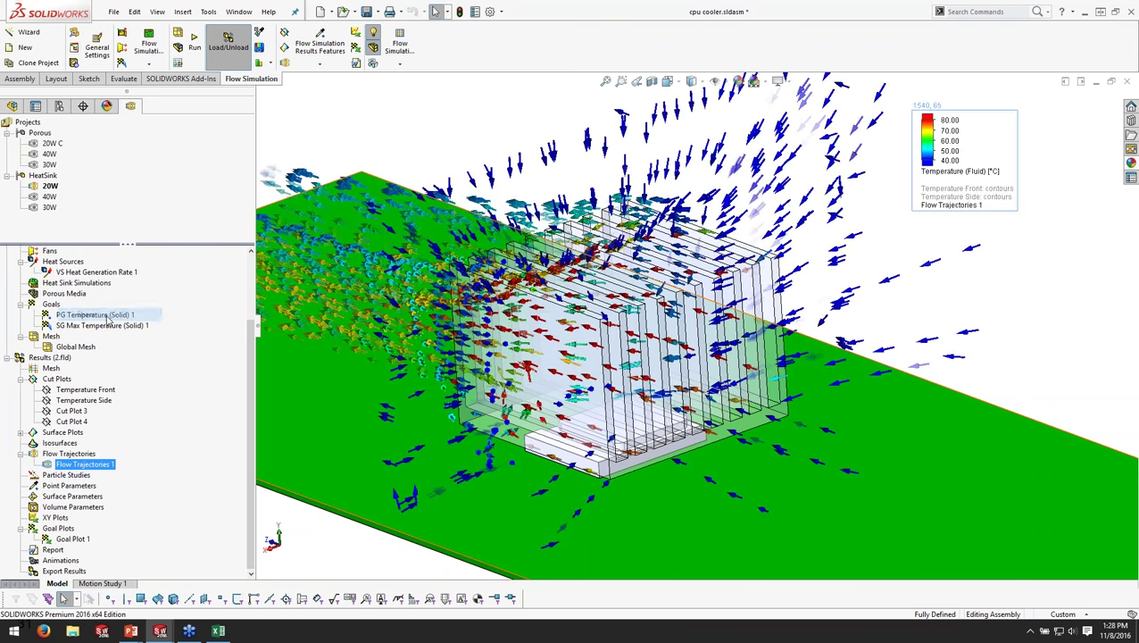
{"action": "right_click", "coordinate": [80, 464]}
{"action": "left_click", "coordinate": [116, 362]}
- Examine the animated flow trajectories from several angles, especially the air entering, passing between and leaving the heat sink fins
{"action": "middle_click_drag", "start_coordinate": [625, 295], "coordinate": [714, 319]}
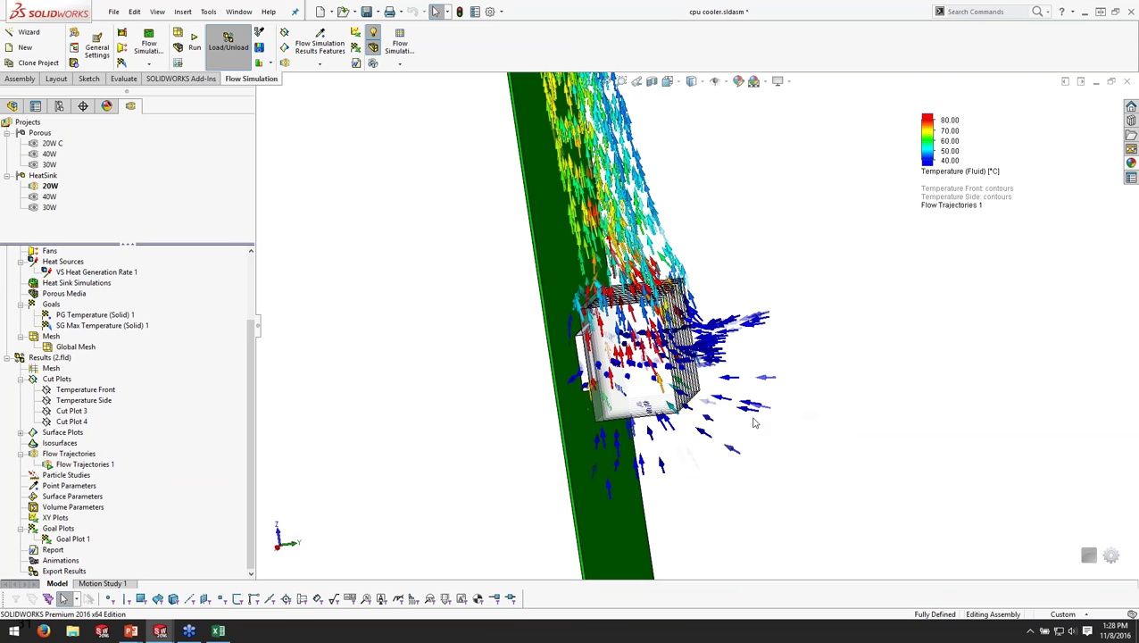
{"action": "middle_click_drag", "start_coordinate": [759, 393], "coordinate": [678, 473]}
{"action": "scroll", "coordinate": [730, 352], "scroll_direction": "down", "scroll_amount": 8}
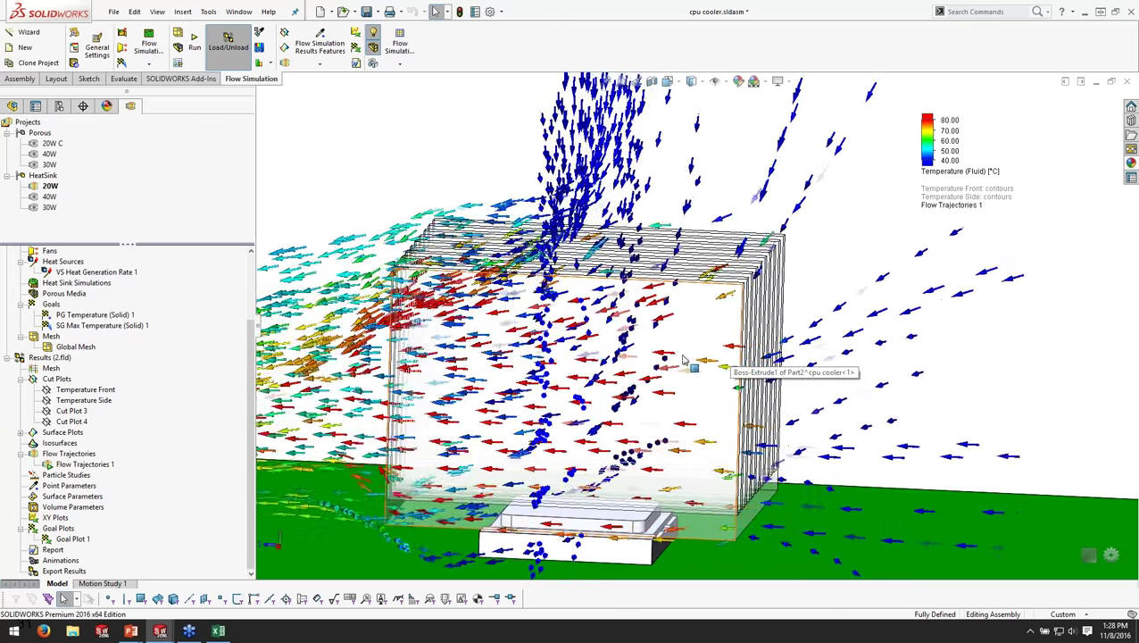
{"action": "middle_click_drag", "start_coordinate": [730, 352], "coordinate": [588, 423]}
{"action": "scroll", "coordinate": [589, 423], "scroll_direction": "up", "scroll_amount": 3}
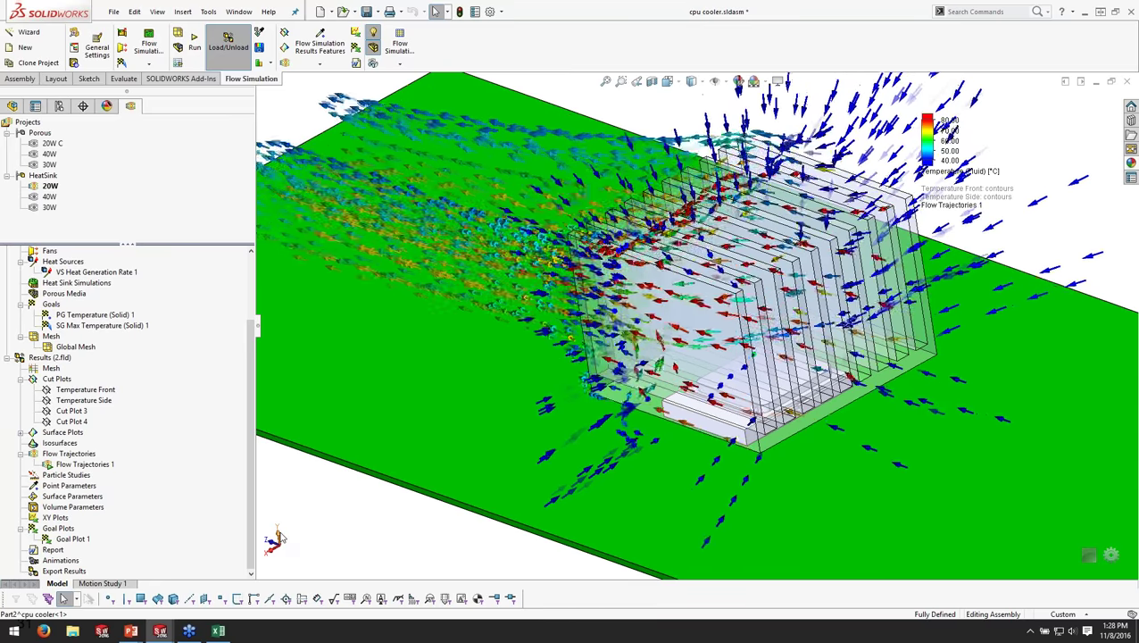
{"action": "middle_click_drag", "start_coordinate": [535, 295], "coordinate": [696, 294]}
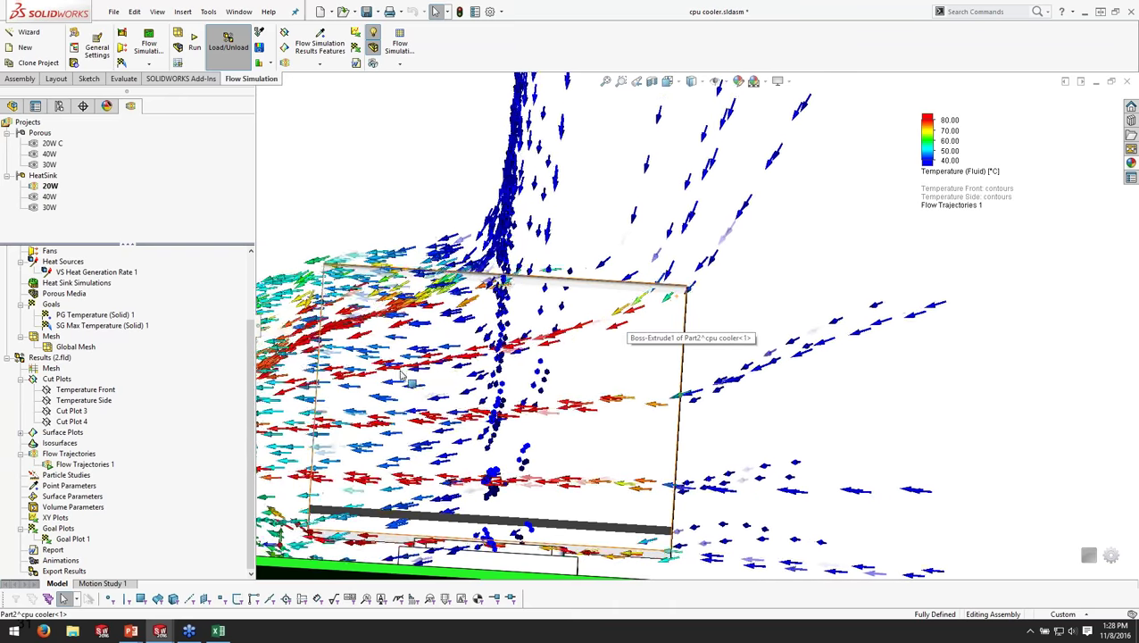
{"action": "middle_click_drag", "start_coordinate": [539, 409], "coordinate": [638, 345]}
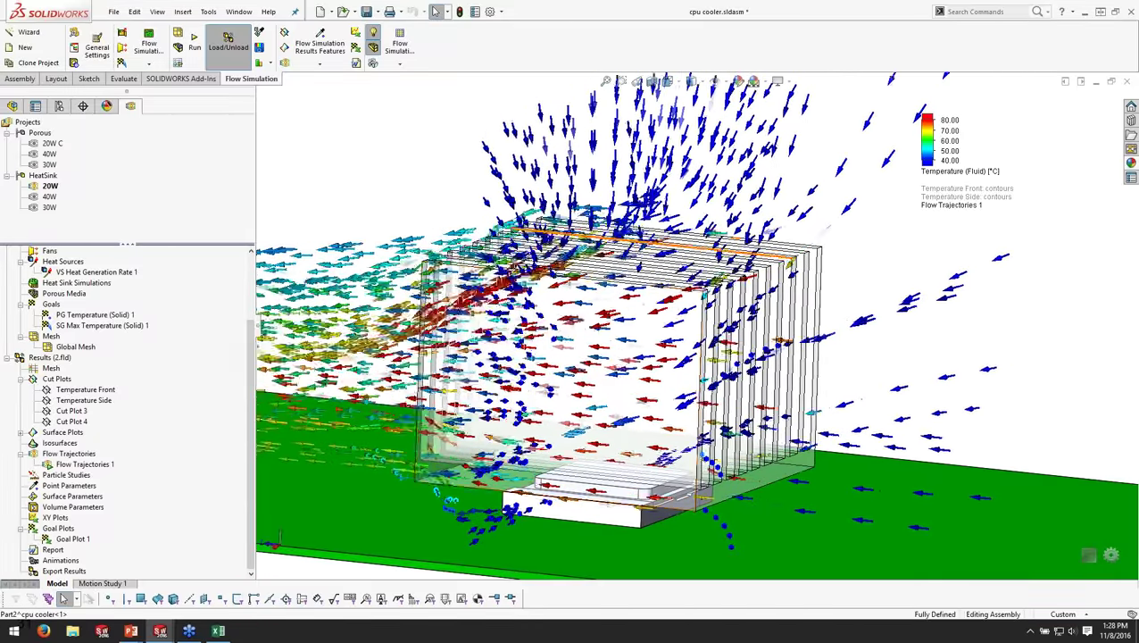
{"action": "scroll", "coordinate": [589, 362], "scroll_direction": "down", "scroll_amount": 5}
{"action": "scroll", "coordinate": [589, 360], "scroll_direction": "up", "scroll_amount": 3}
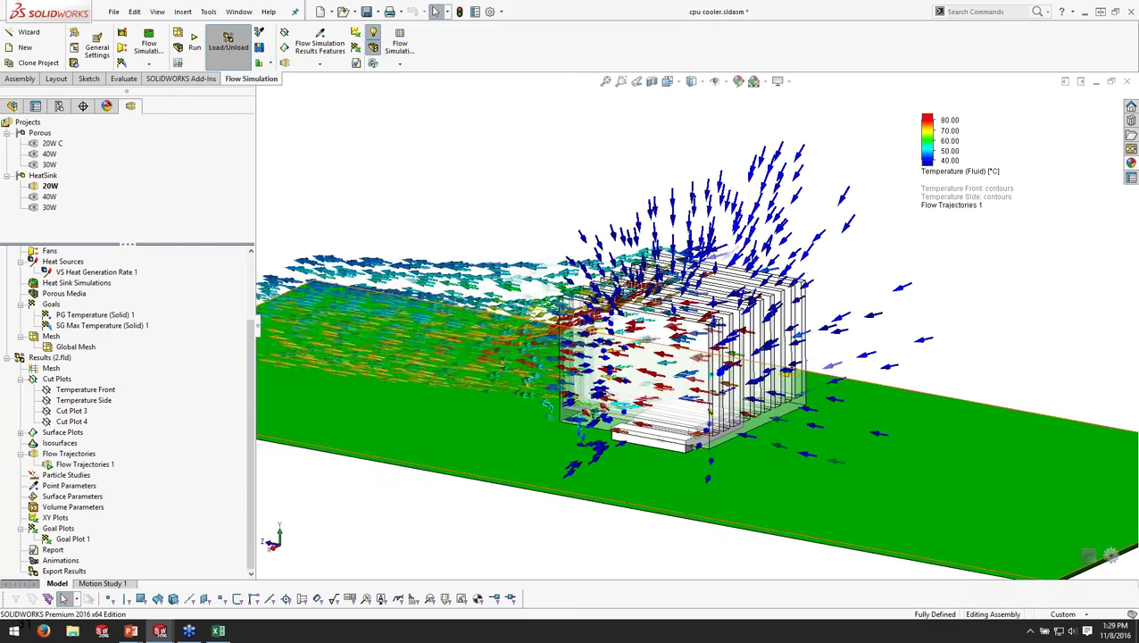
{"action": "right_click", "coordinate": [71, 466]}
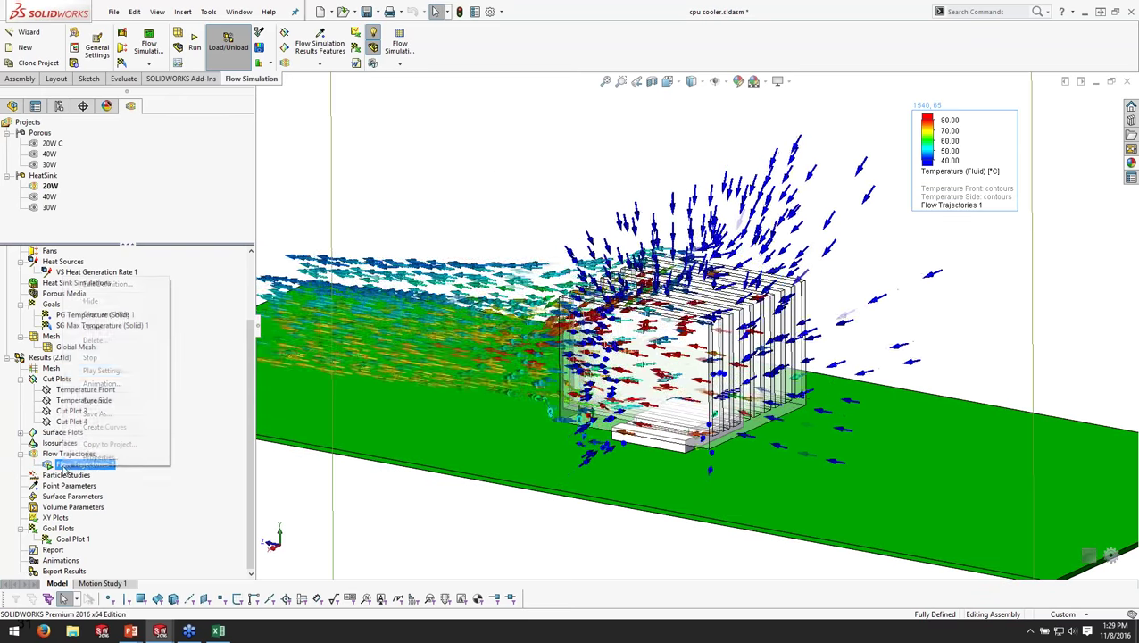
{"action": "left_click", "coordinate": [72, 411]}
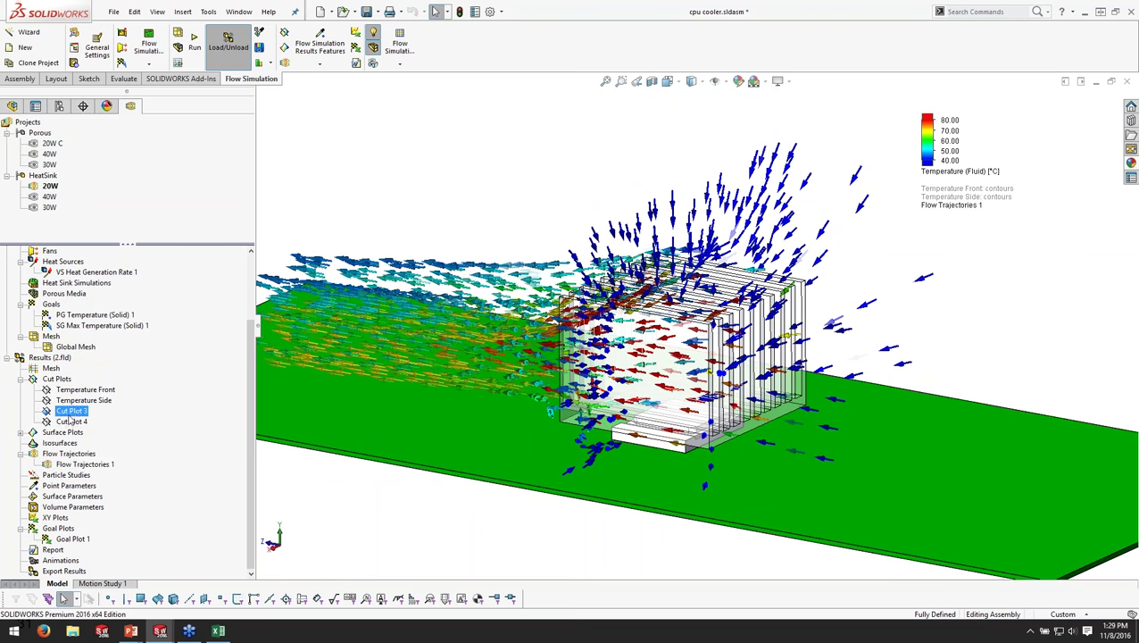
{"action": "right_click", "coordinate": [72, 421]}
{"action": "left_click", "coordinate": [111, 447]}
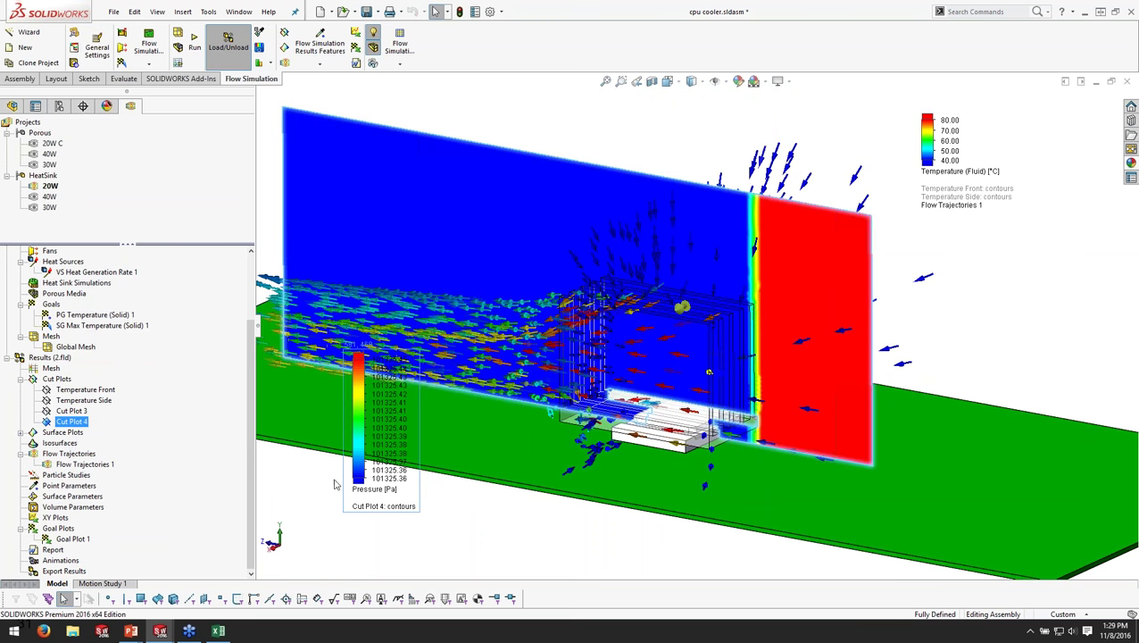
{"action": "left_click", "coordinate": [334, 515]}
{"action": "right_click", "coordinate": [66, 428]}
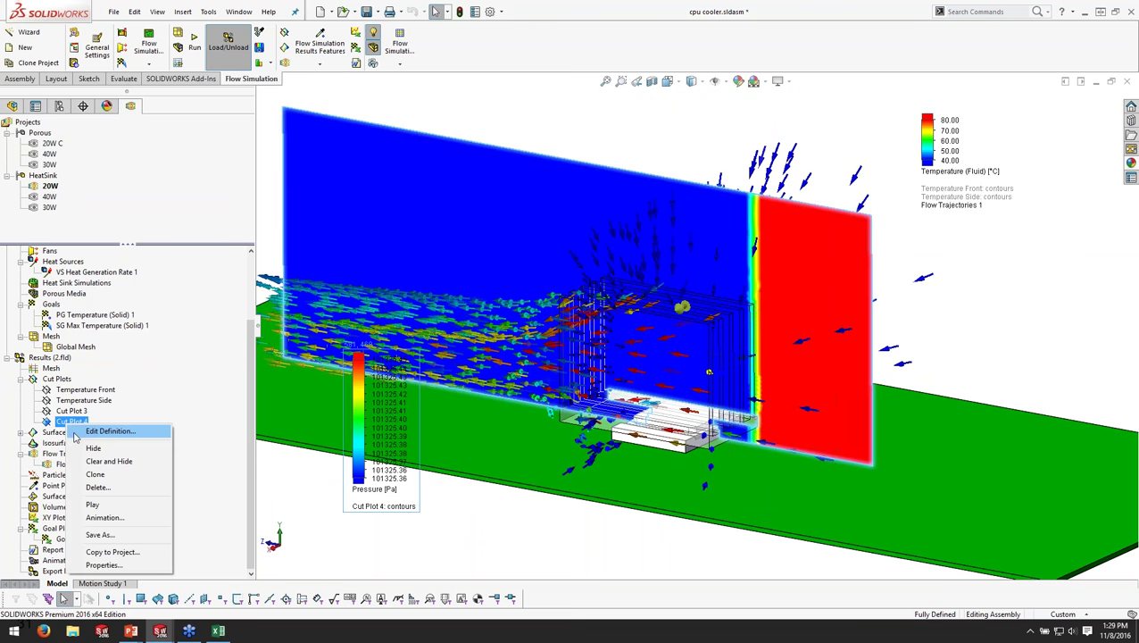
{"action": "left_click", "coordinate": [161, 440]}
- Show Surface Plot 1 with the solid temperature contours on the CPU beneath the heat sink
{"action": "right_click", "coordinate": [58, 444]}
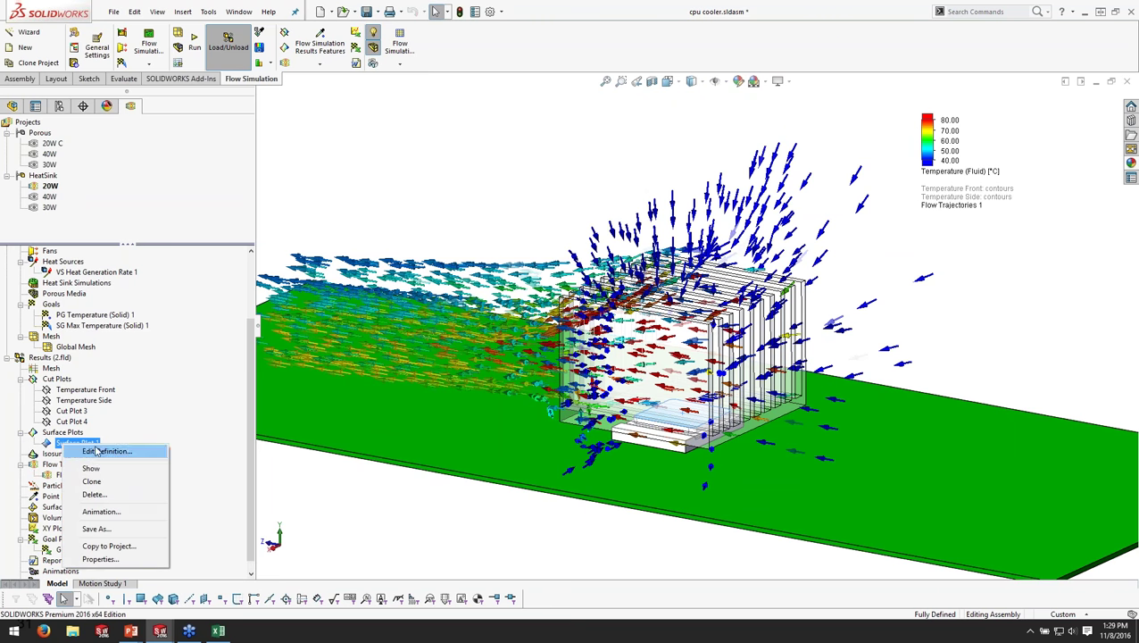
{"action": "left_click", "coordinate": [81, 468]}
{"action": "key", "text": "Down"}
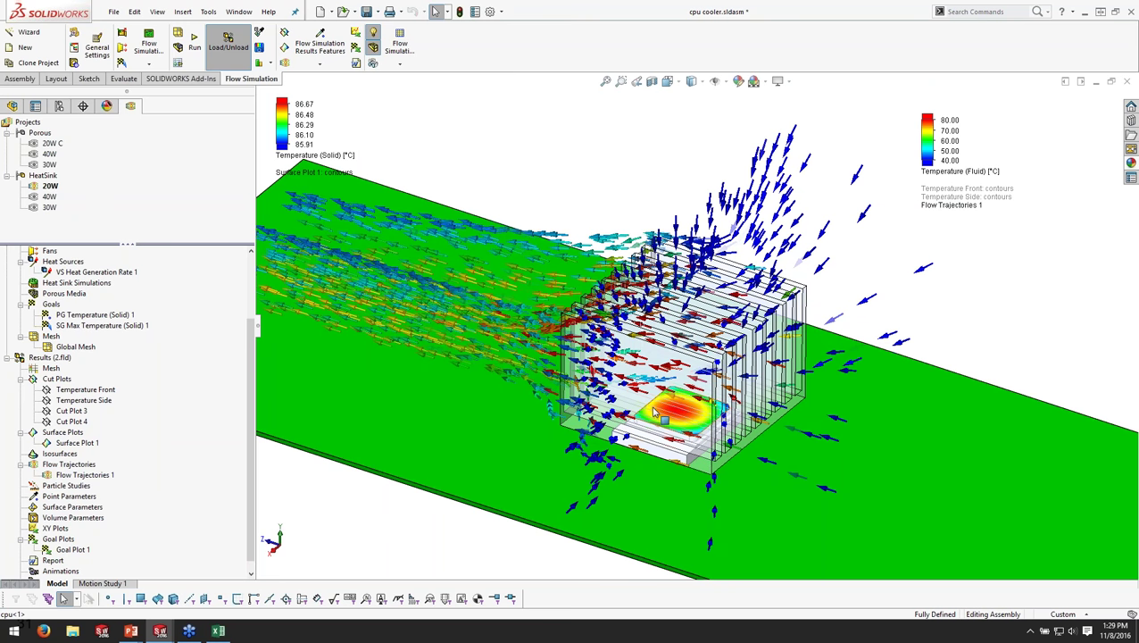
- Activate the Porous 20W C project and examine the simplified block and its solid base above the CPU
{"action": "double_click", "coordinate": [52, 144]}
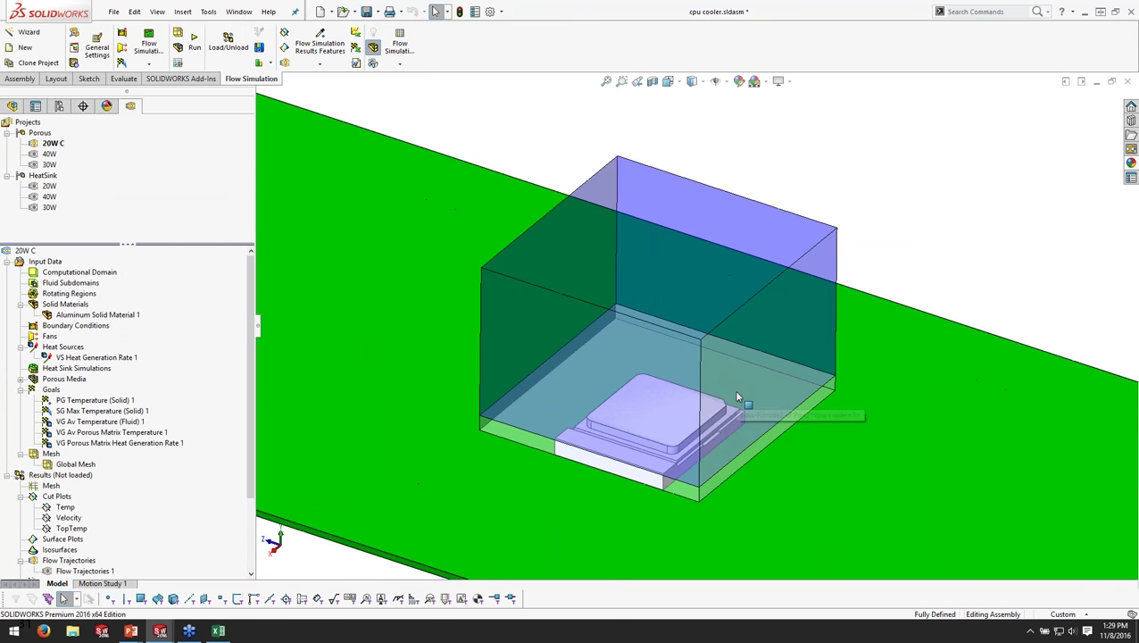
{"action": "middle_click_drag", "start_coordinate": [737, 397], "coordinate": [605, 433]}
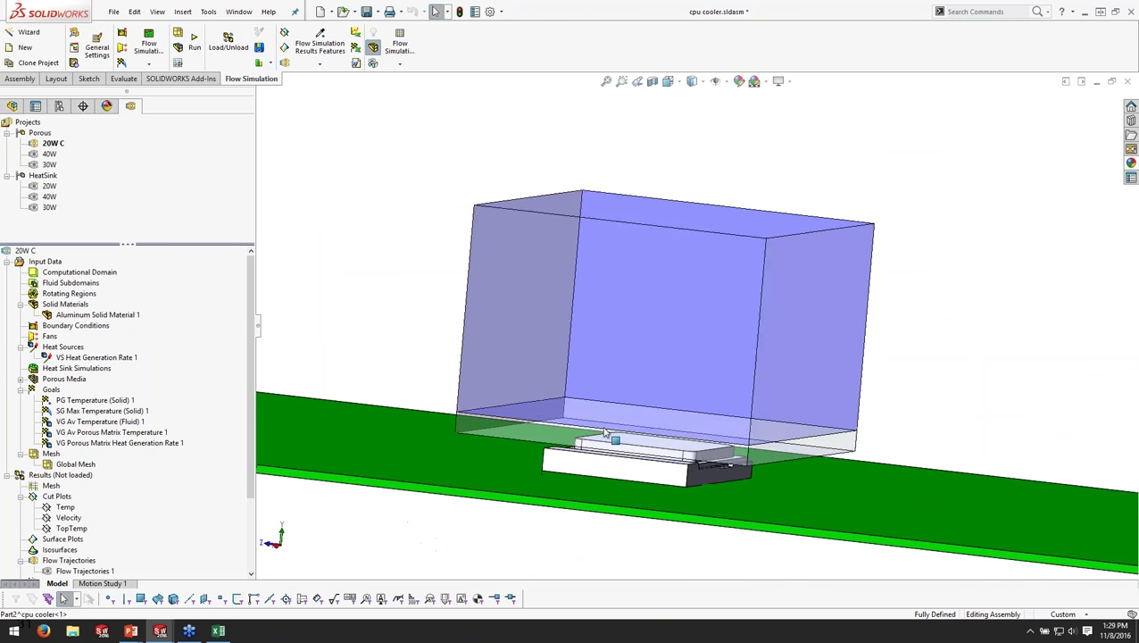
{"action": "scroll", "coordinate": [604, 433], "scroll_direction": "down", "scroll_amount": 3}
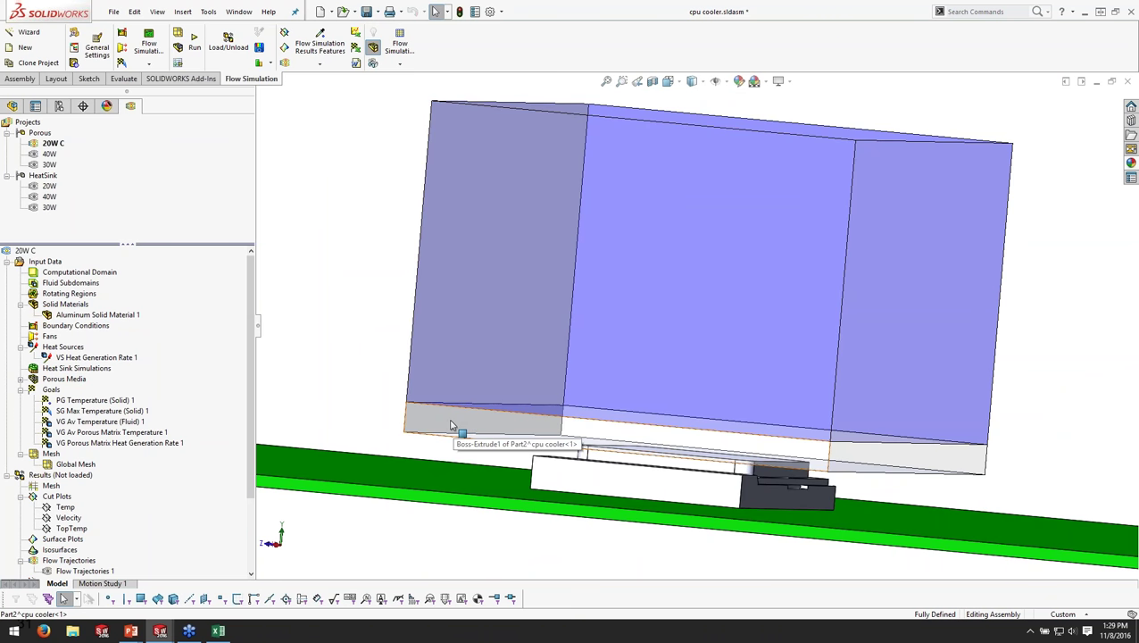
- Reactivate the HeatSink 20W project and hide Flow Trajectories 1 to expose the fins and base
{"action": "double_click", "coordinate": [49, 186]}
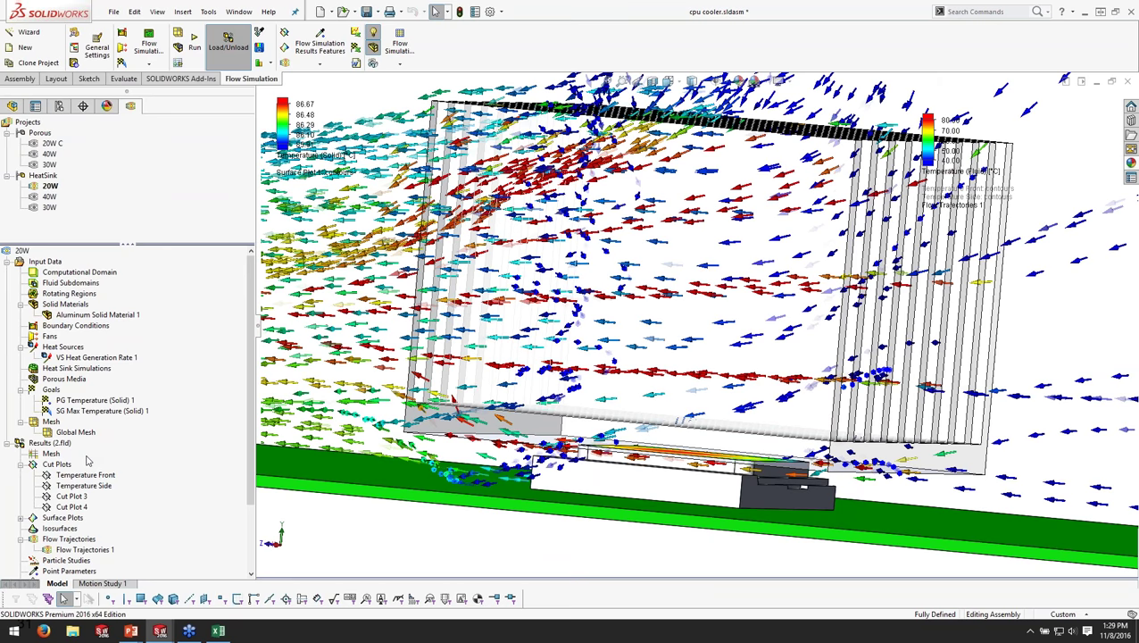
{"action": "right_click", "coordinate": [76, 550]}
{"action": "left_click", "coordinate": [134, 389]}
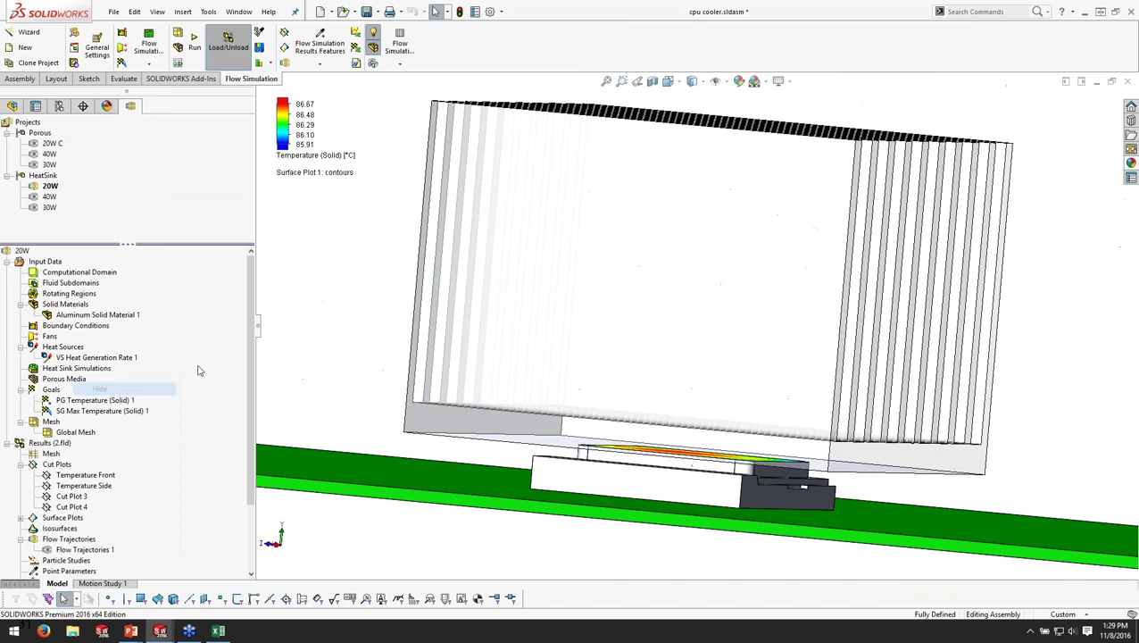
- Activate the Porous 20W C project and open the definition of Porous Medium 1 for editing
{"action": "double_click", "coordinate": [51, 144]}
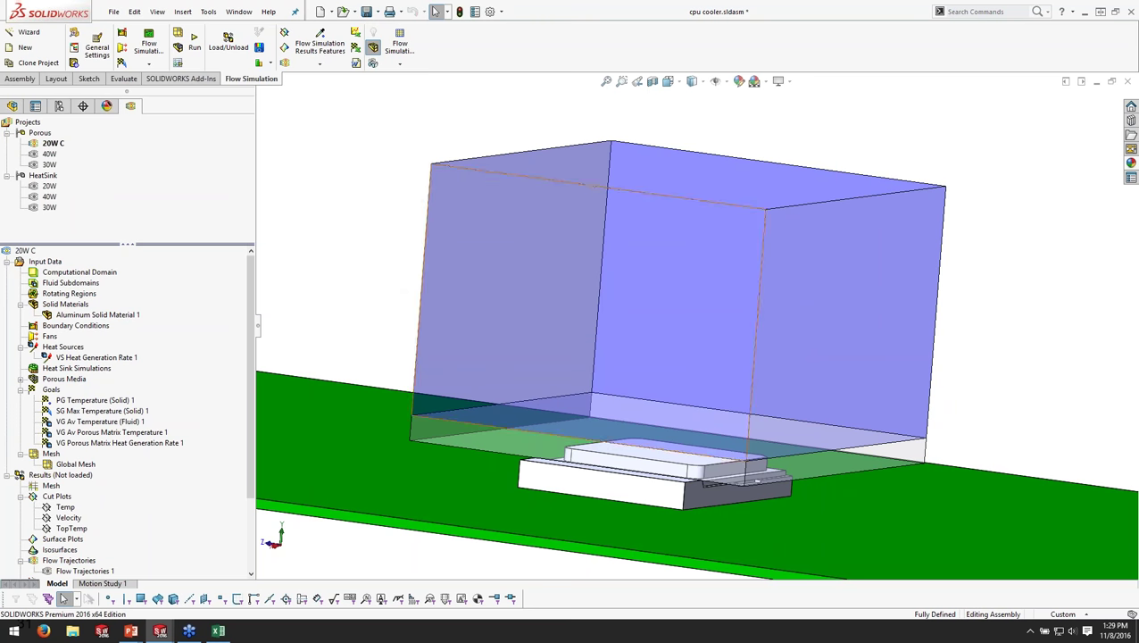
{"action": "left_click", "coordinate": [21, 380]}
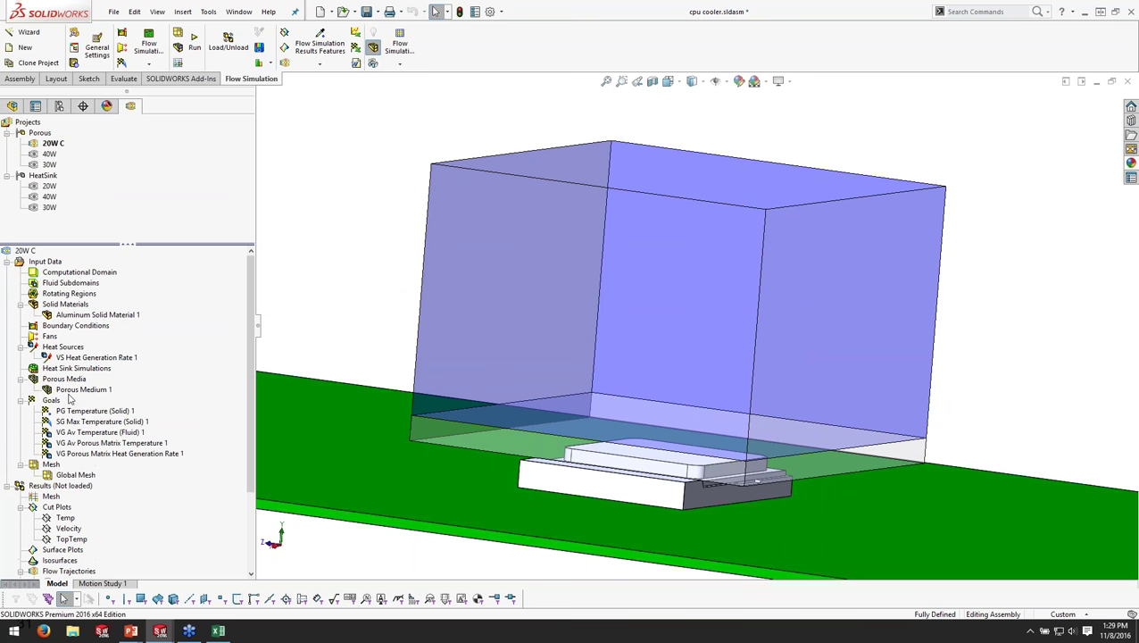
{"action": "right_click", "coordinate": [73, 390]}
{"action": "left_click", "coordinate": [179, 401]}
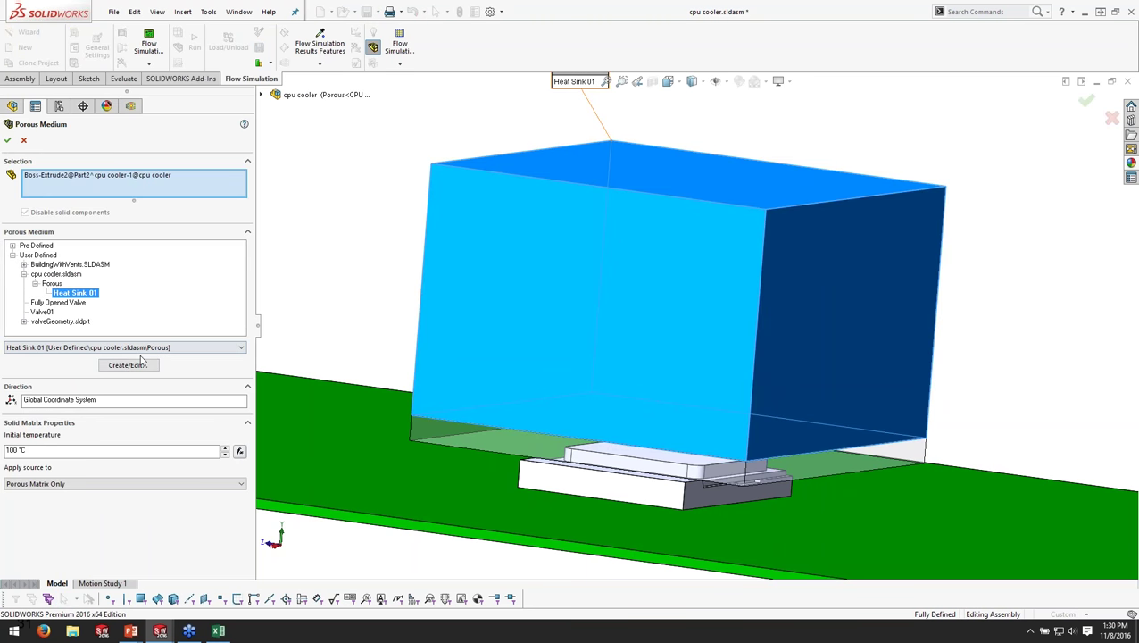
- Examine the Heat Sink 01 item properties in the Engineering Database, consult the PowerPoint slides, and close the porous medium definition without changes
{"action": "left_click", "coordinate": [140, 366]}
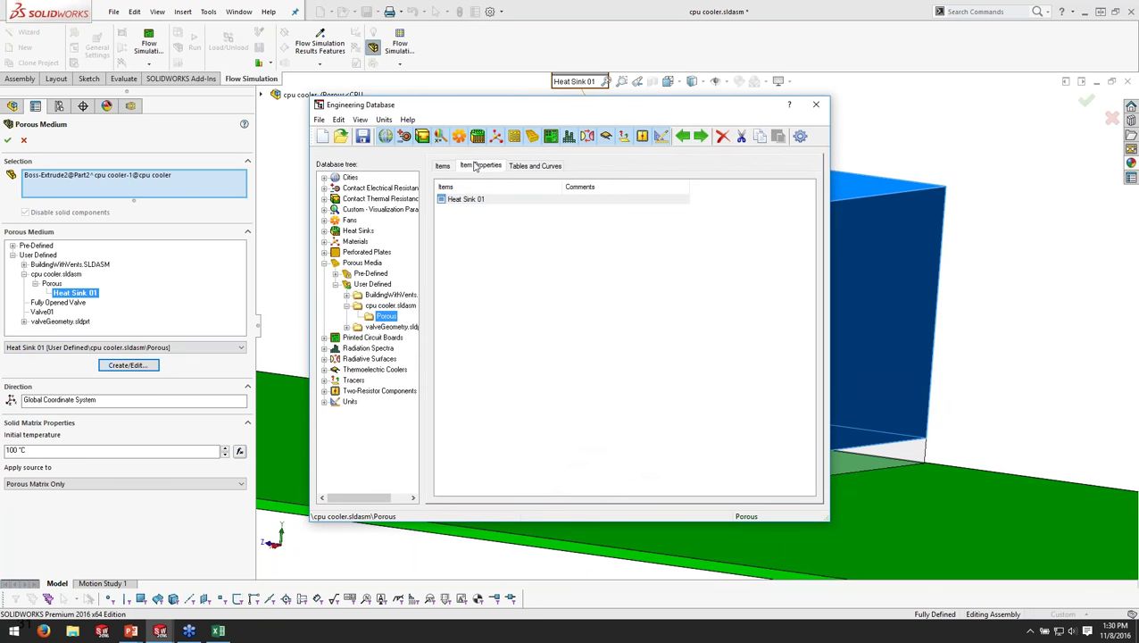
{"action": "left_click", "coordinate": [480, 166]}
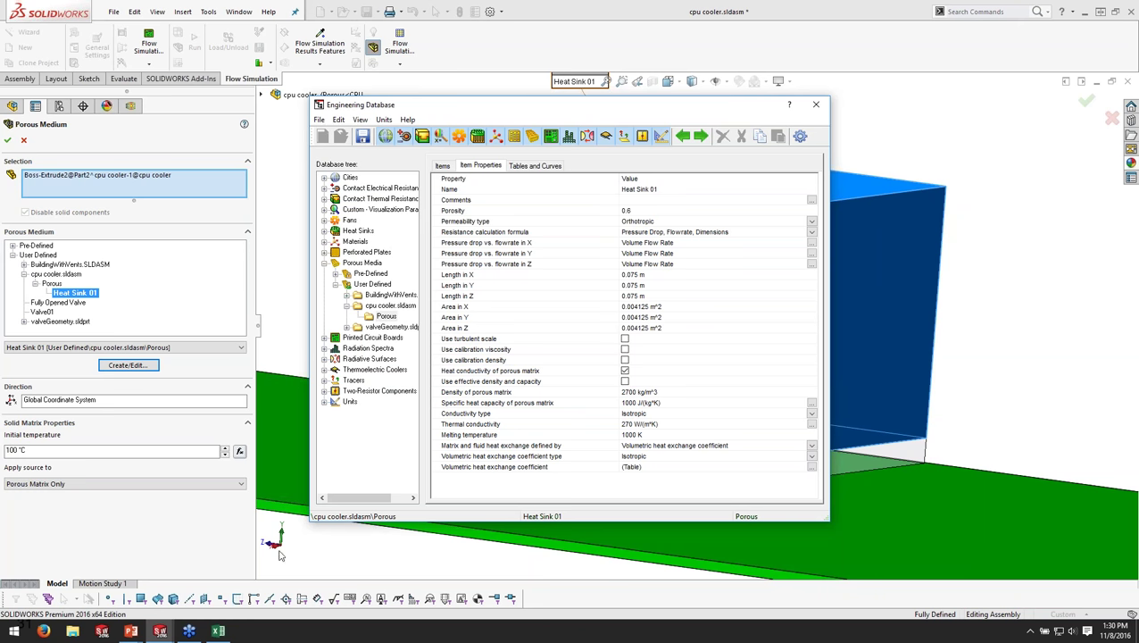
{"action": "left_click", "coordinate": [130, 630]}
{"action": "left_click", "coordinate": [815, 104]}
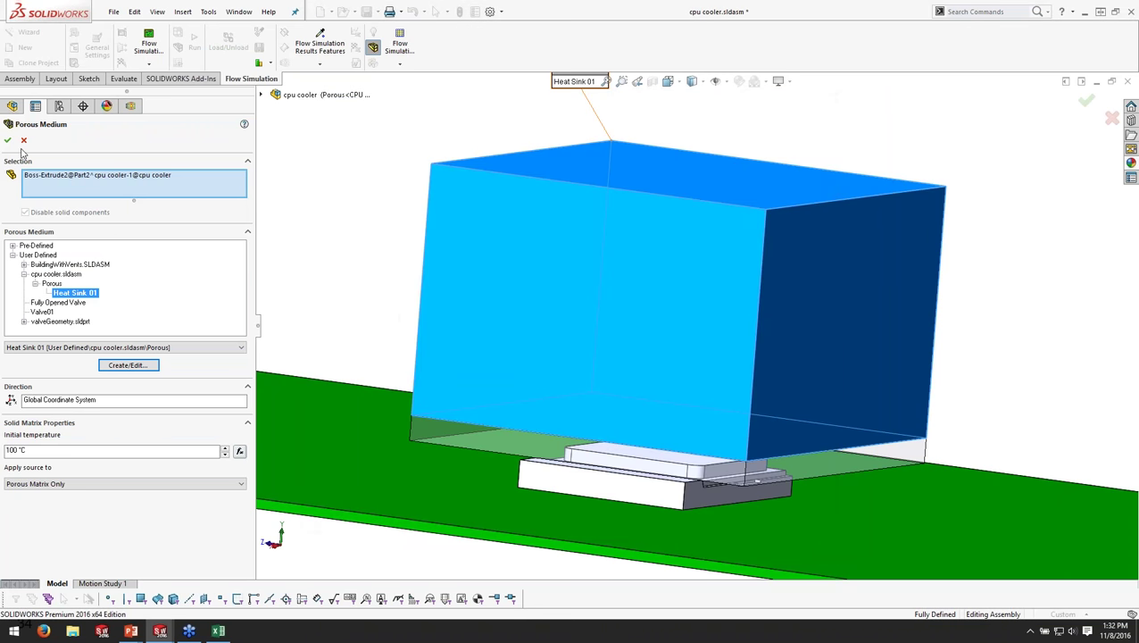
{"action": "left_click", "coordinate": [8, 140]}
- Load the Porous 20W C results and compare Goal Plot 1 across the Porous and HeatSink projects
{"action": "right_click", "coordinate": [57, 508]}
{"action": "left_click", "coordinate": [348, 288]}
{"action": "right_click", "coordinate": [52, 486]}
{"action": "left_click", "coordinate": [80, 495]}
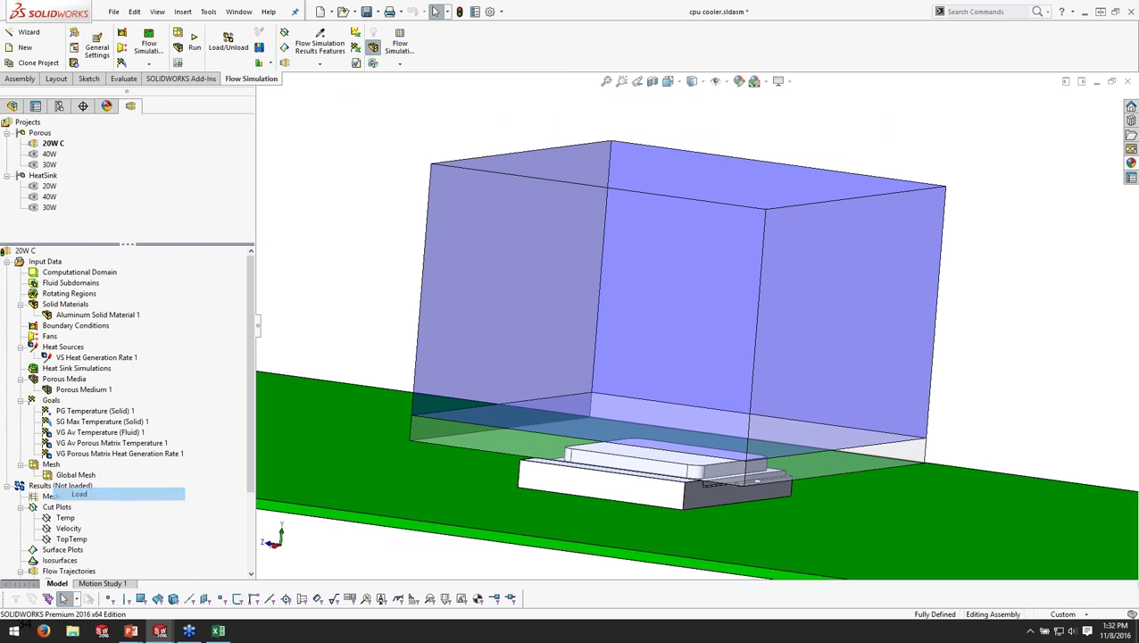
{"action": "right_click", "coordinate": [69, 490]}
{"action": "left_click", "coordinate": [102, 430]}
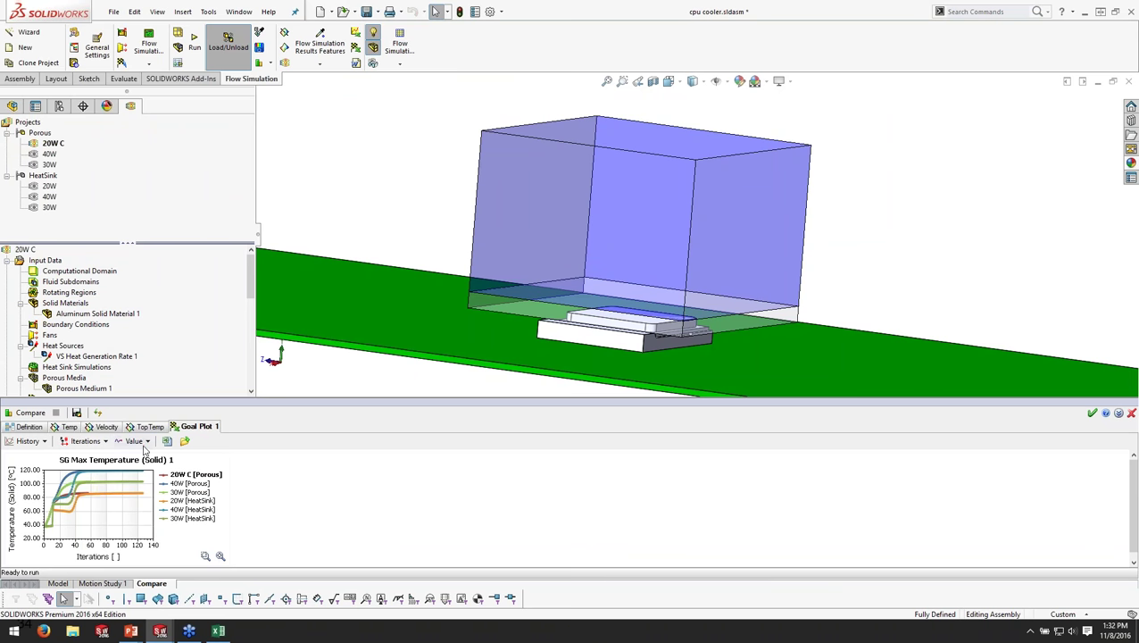
- Enlarge the comparison graph and examine the SG Max Temperature (Solid) 1 curves of the matching Porous and HeatSink projects
{"action": "left_click_drag", "start_coordinate": [277, 404], "coordinate": [307, 226]}
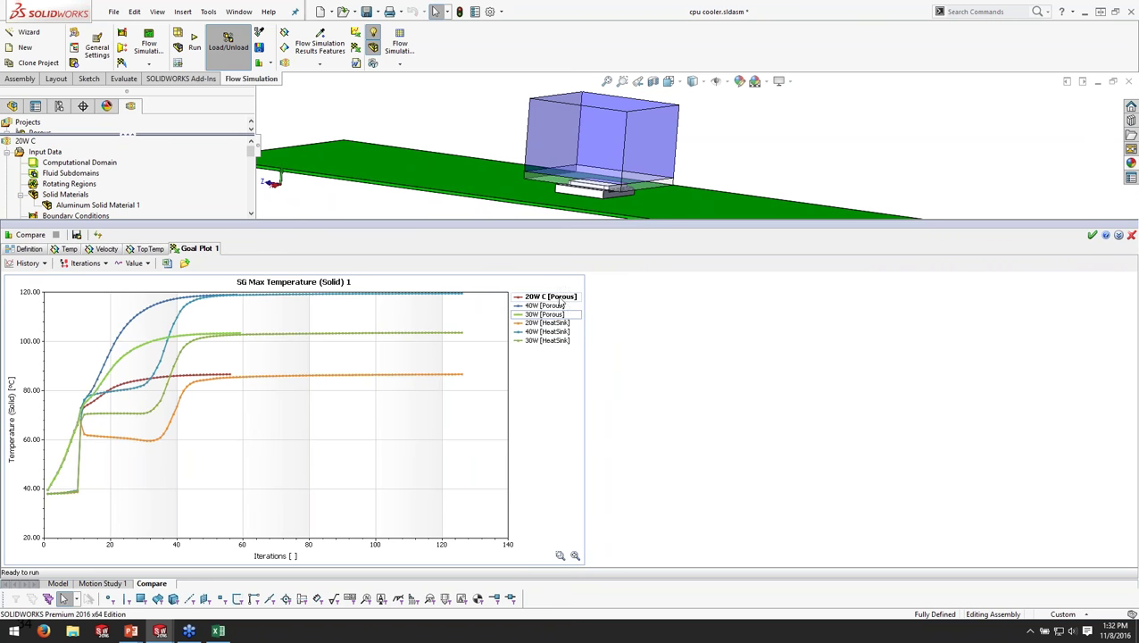
{"action": "left_click", "coordinate": [536, 302]}
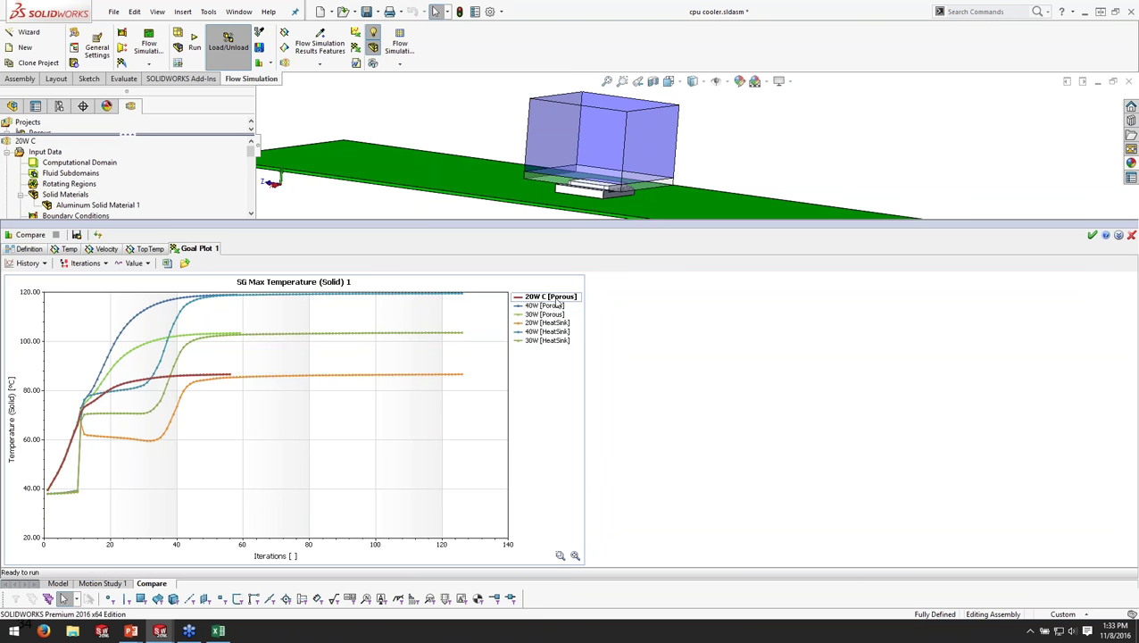
{"action": "left_click", "coordinate": [535, 323]}
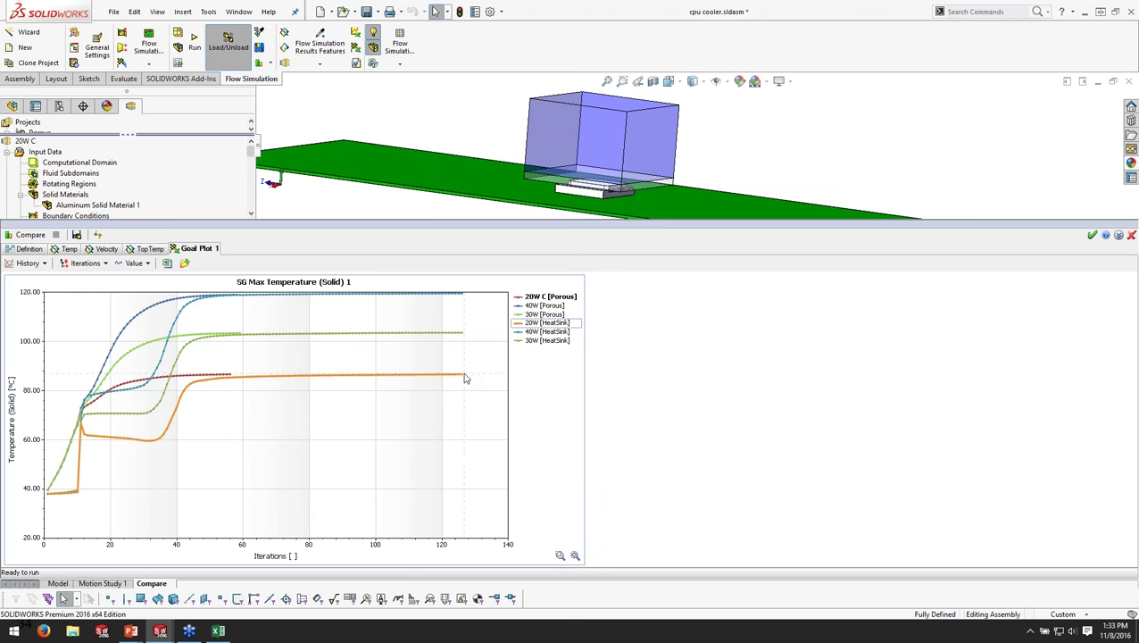
{"action": "mouse_move", "coordinate": [273, 381]}
{"action": "mouse_move", "coordinate": [253, 337]}
{"action": "left_click", "coordinate": [541, 332]}
{"action": "left_click", "coordinate": [523, 307]}
{"action": "mouse_move", "coordinate": [272, 300]}
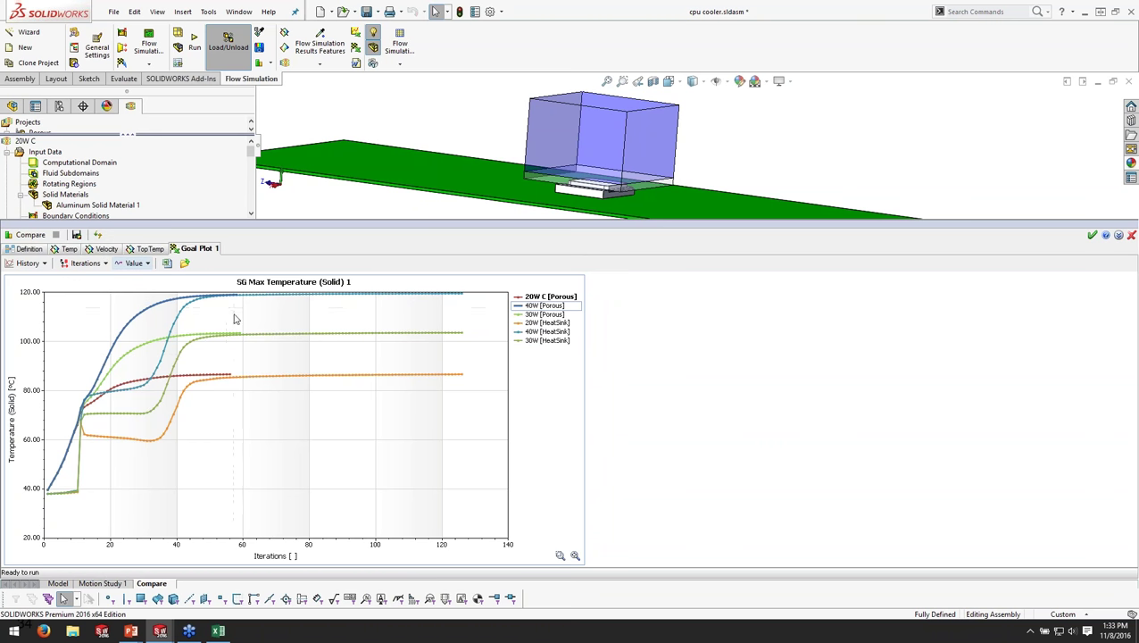
- Switch the goal comparison from History to Summary and select the maximum solid temperature values of all six projects
{"action": "left_click", "coordinate": [38, 264]}
{"action": "left_click", "coordinate": [38, 280]}
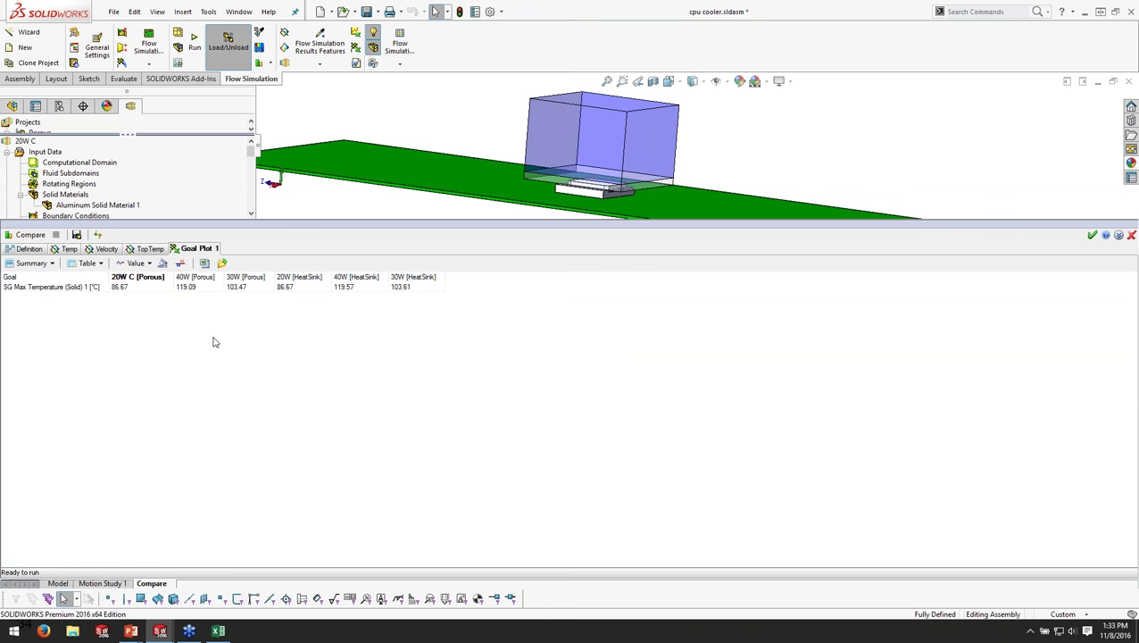
{"action": "left_click_drag", "start_coordinate": [141, 286], "coordinate": [394, 292]}
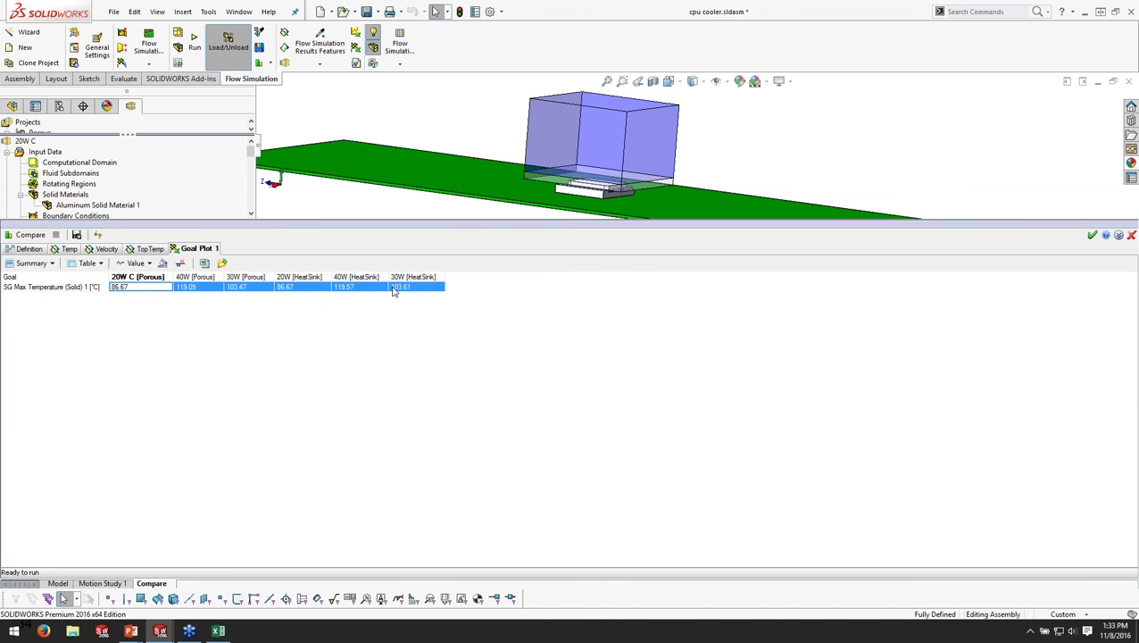
- Compare the maximum solid temperatures of the Porous and HeatSink projects pairwise at 20W, 40W and 30W
{"action": "left_click", "coordinate": [136, 296]}
{"action": "left_click", "coordinate": [297, 288]}
{"action": "left_click", "coordinate": [184, 289]}
{"action": "left_click", "coordinate": [343, 293]}
{"action": "left_click", "coordinate": [207, 291]}
{"action": "left_click", "coordinate": [357, 290]}
{"action": "left_click", "coordinate": [212, 290]}
- Switch the goal comparison to History plotted against CPU time and compare the solving times of the Porous and HeatSink projects
{"action": "left_click", "coordinate": [52, 264]}
{"action": "left_click", "coordinate": [92, 265]}
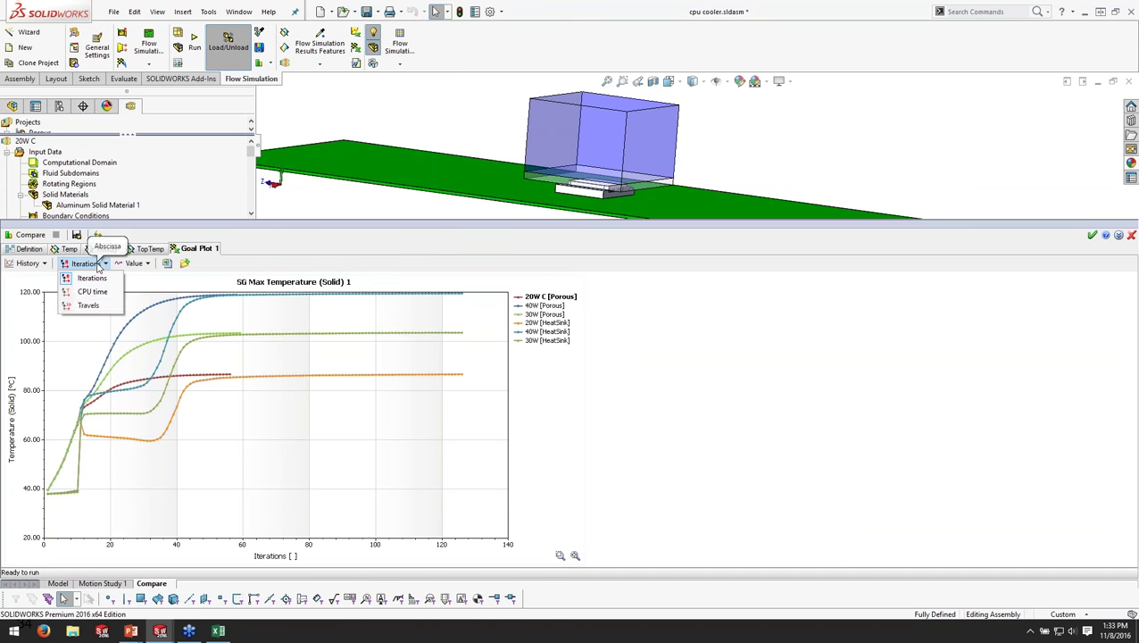
{"action": "left_click", "coordinate": [93, 292]}
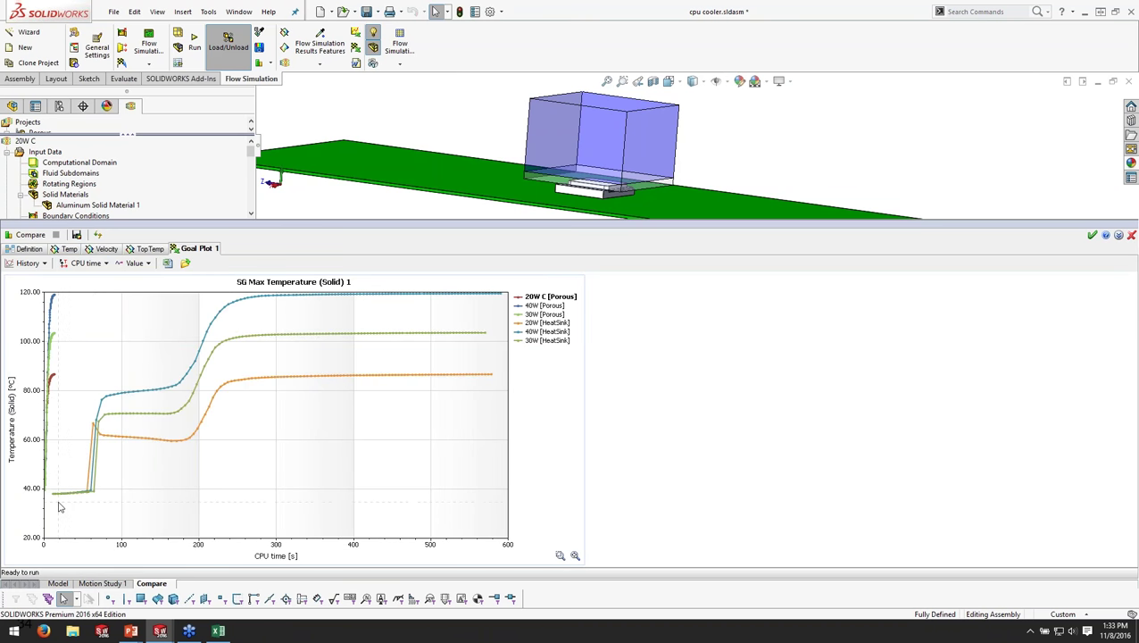
{"action": "mouse_move", "coordinate": [490, 376]}
{"action": "mouse_move", "coordinate": [56, 380]}
{"action": "mouse_move", "coordinate": [278, 299]}
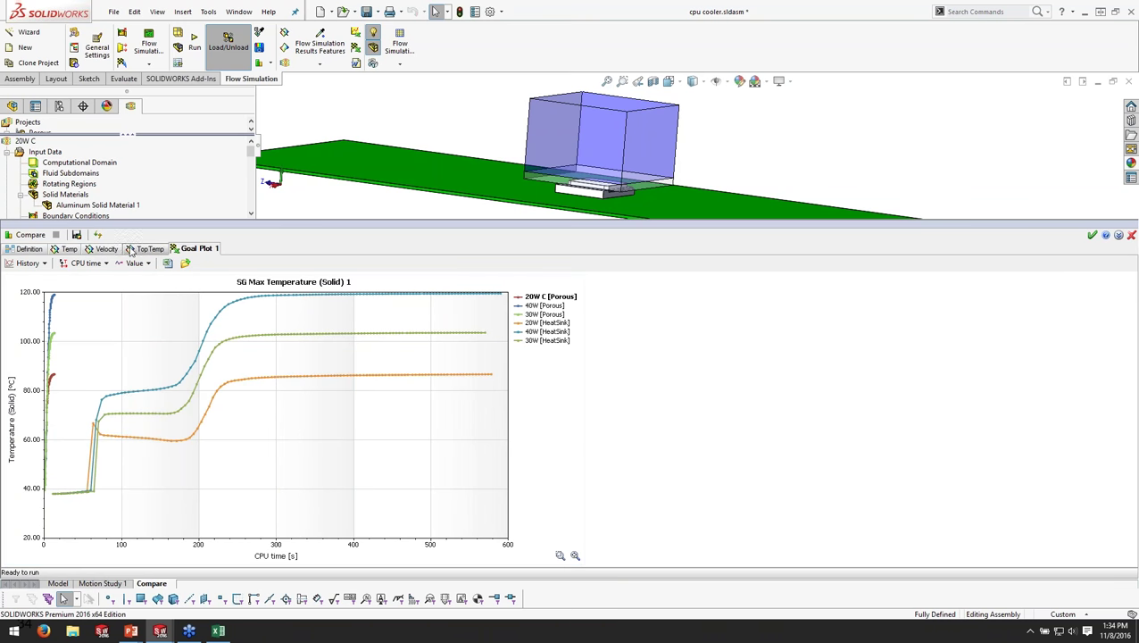
- Compare the Temp cut plot images of the Porous projects with those of the HeatSink projects at matching power levels
{"action": "left_click", "coordinate": [69, 249]}
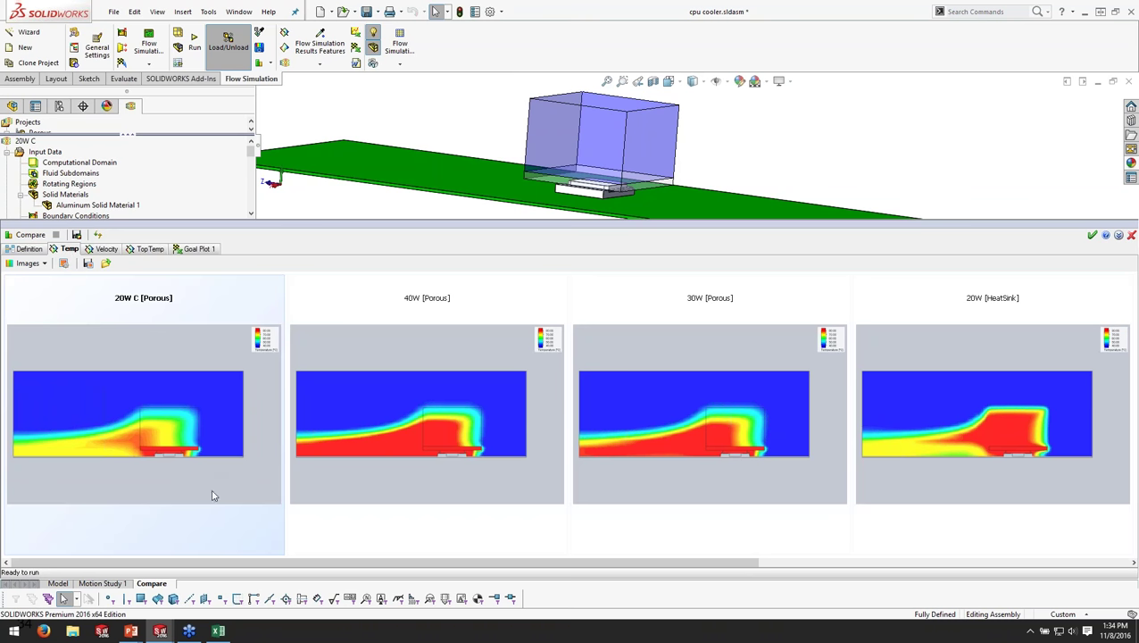
{"action": "left_click", "coordinate": [205, 432]}
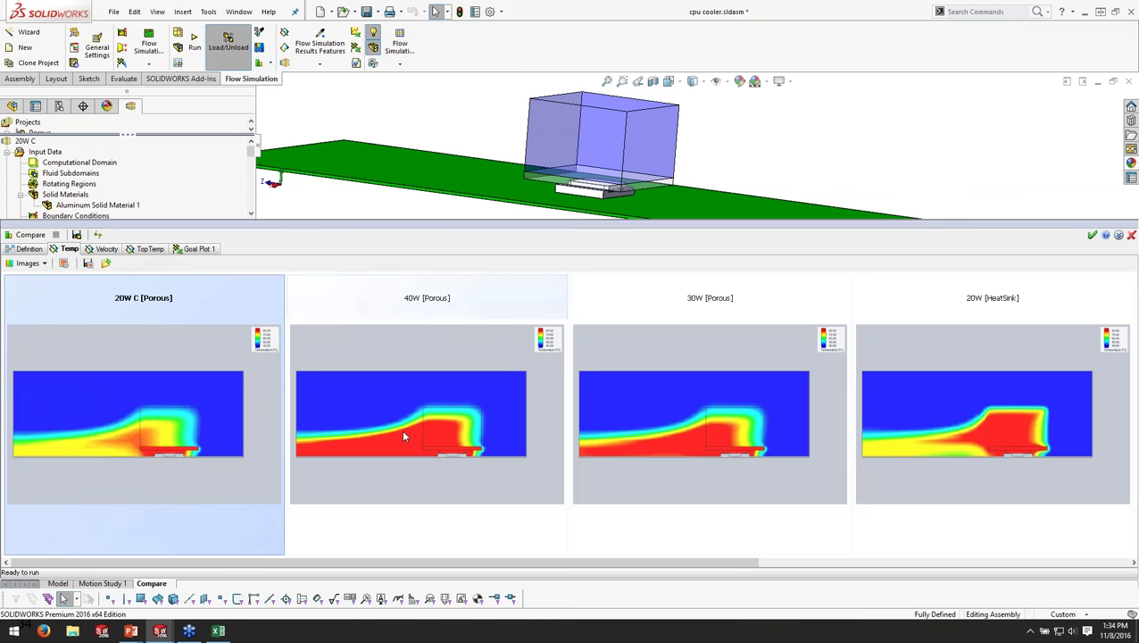
{"action": "left_click", "coordinate": [962, 373]}
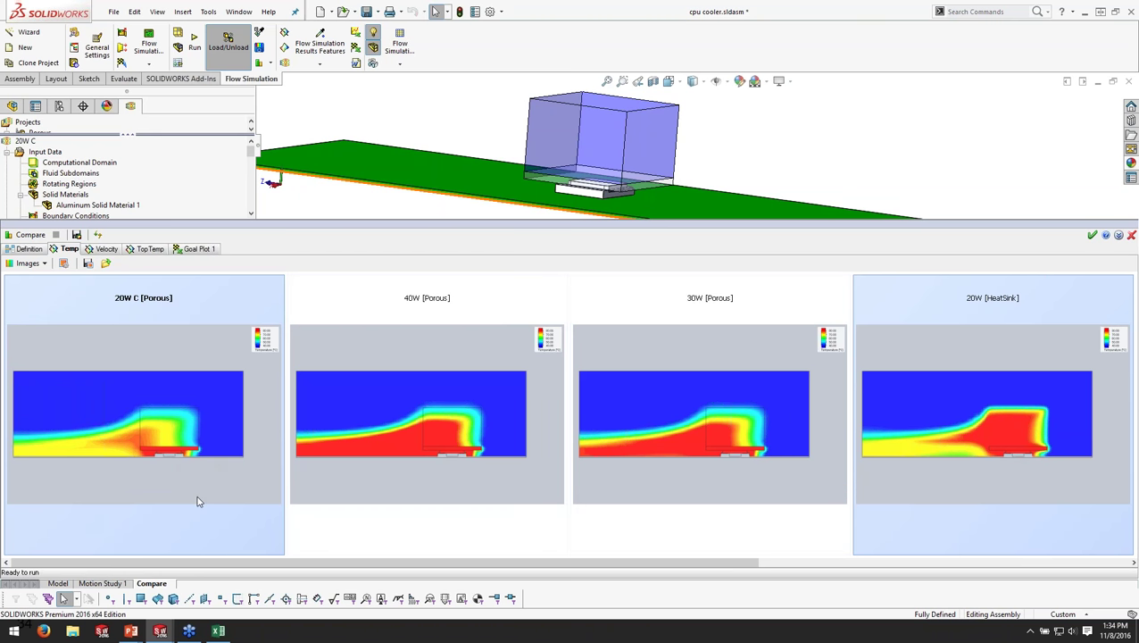
{"action": "left_click_drag", "start_coordinate": [202, 561], "coordinate": [540, 552]}
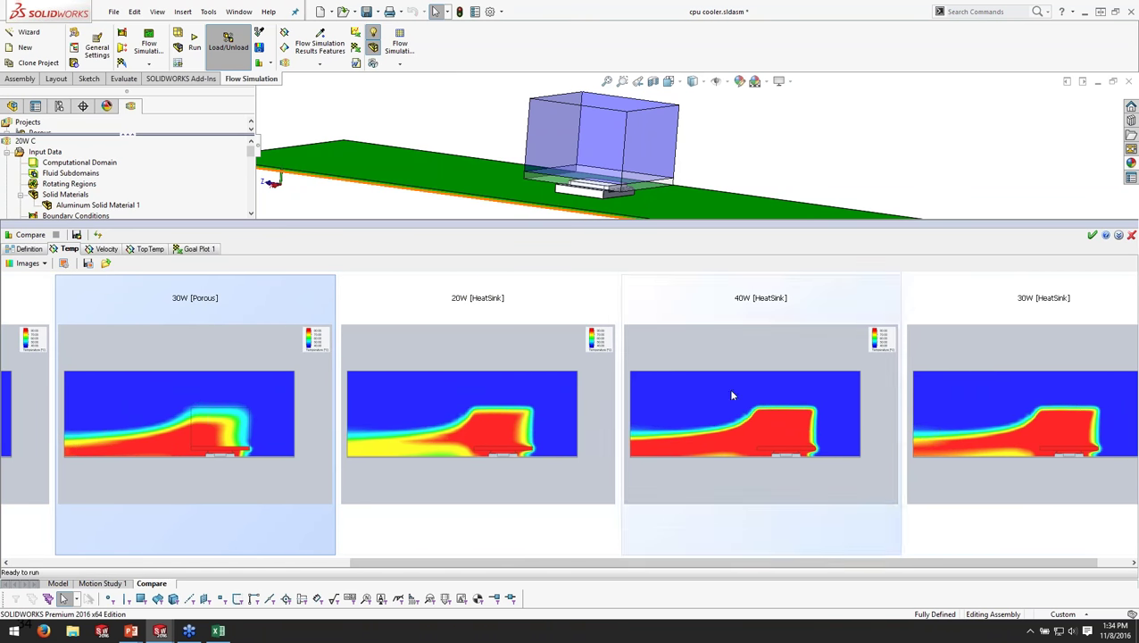
{"action": "left_click", "coordinate": [929, 393]}
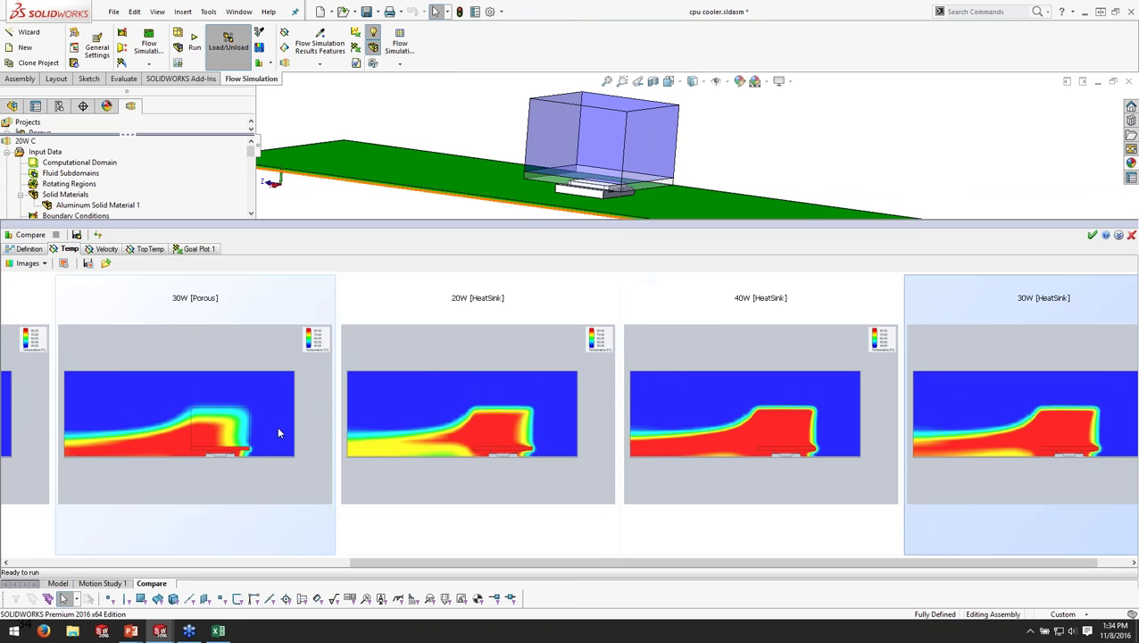
{"action": "left_click", "coordinate": [225, 419]}
{"action": "left_click", "coordinate": [1050, 420]}
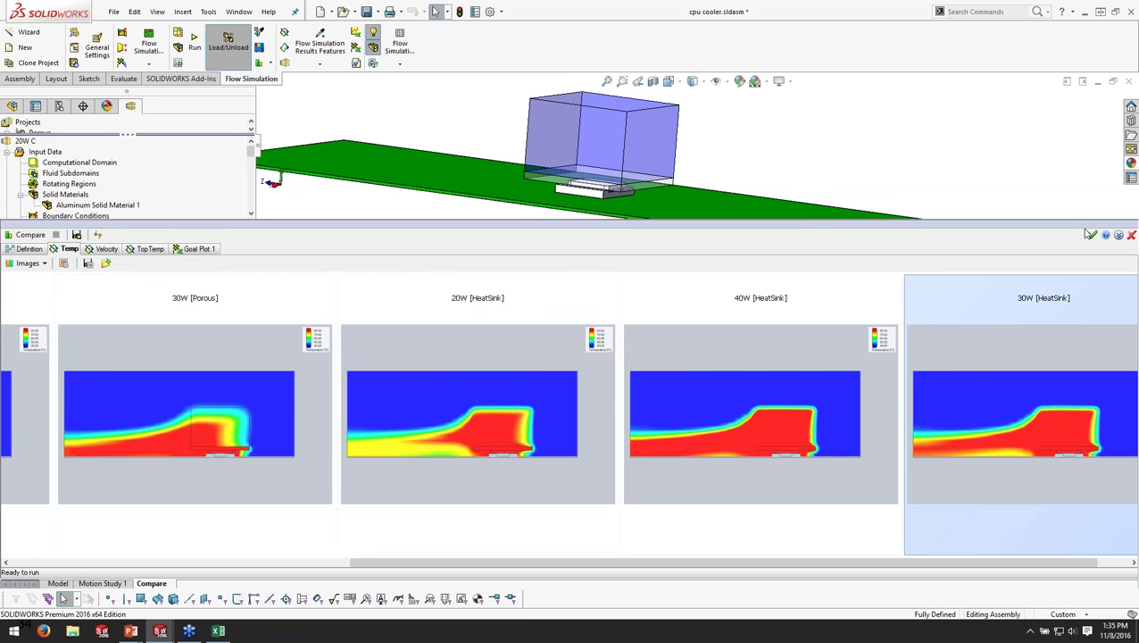
- Close the comparison results, fit the model in view, and switch to the PowerPoint presentation at the HVAC agenda slide
{"action": "left_click_drag", "start_coordinate": [1061, 220], "coordinate": [1089, 398]}
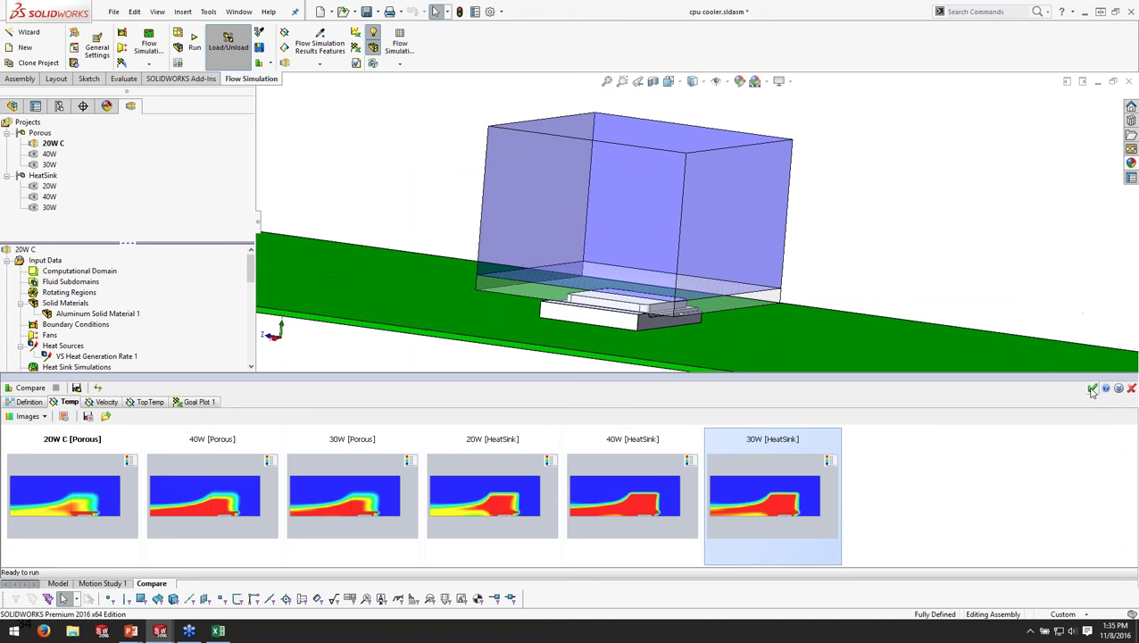
{"action": "left_click", "coordinate": [1092, 402]}
{"action": "key", "text": "f"}
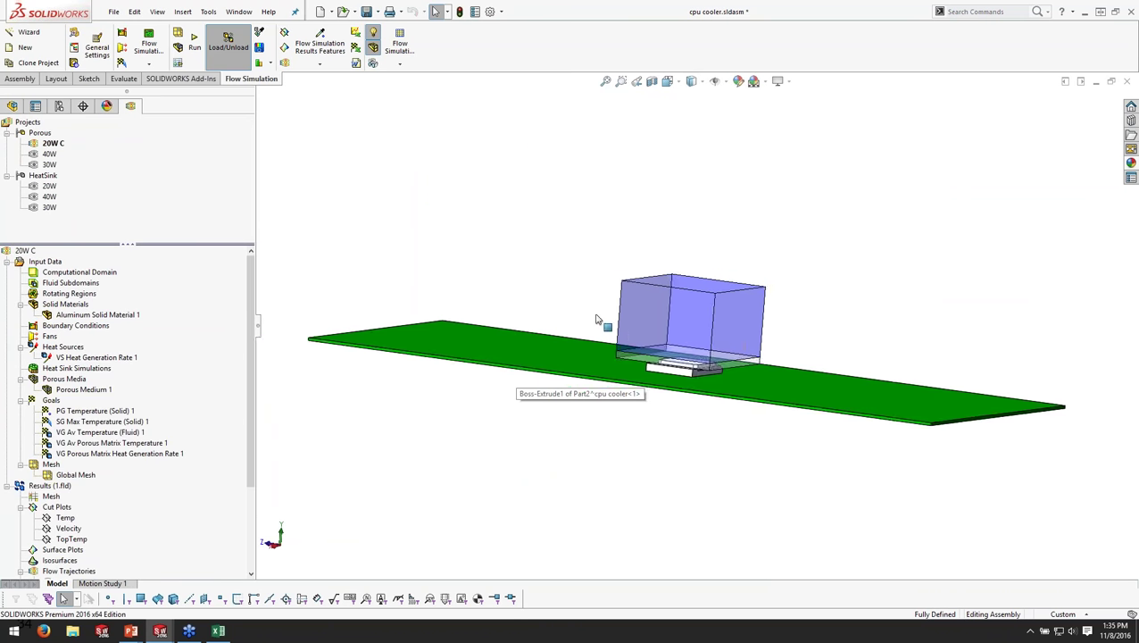
{"action": "mouse_move", "coordinate": [130, 630]}
{"action": "left_click", "coordinate": [208, 593]}
{"action": "key", "text": "Right"}
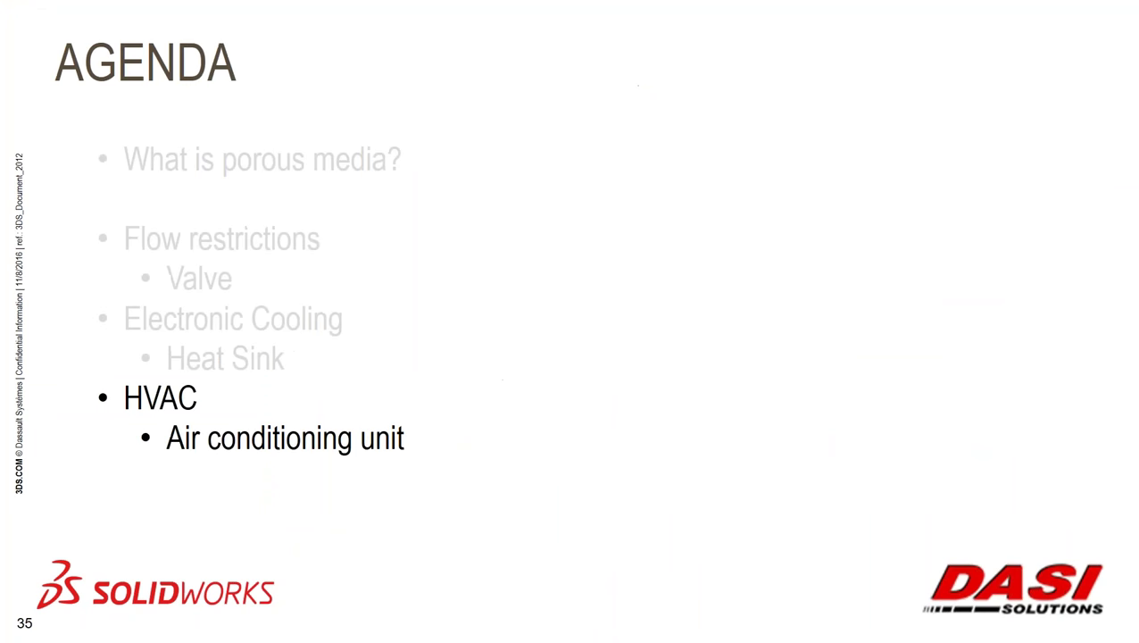
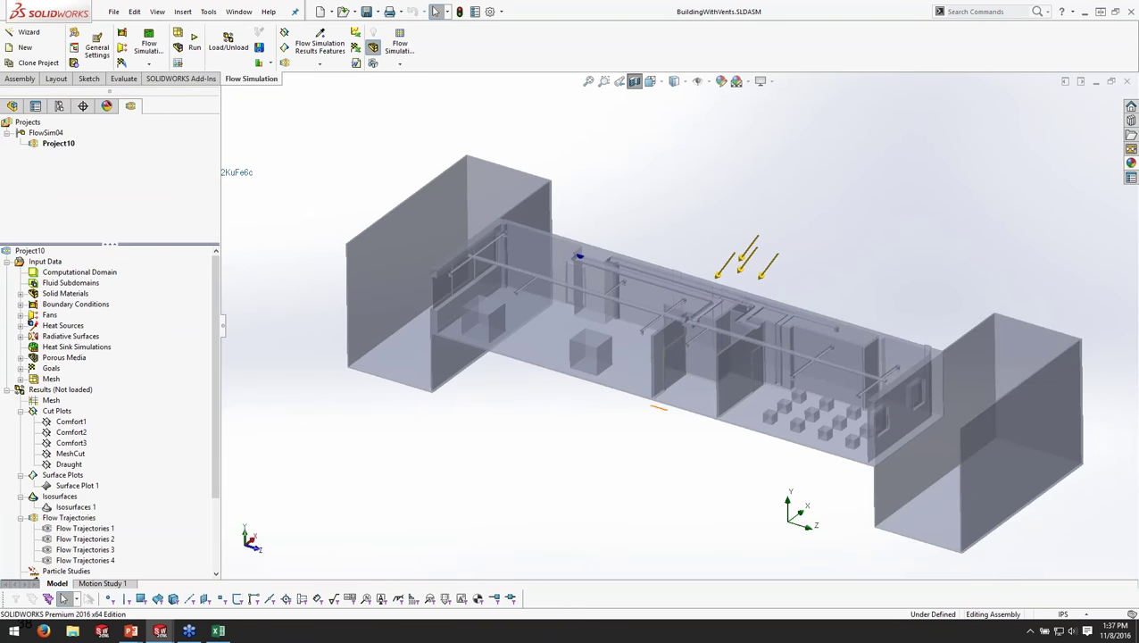
- Collapse the Project10 results and expand its boundary conditions, fans, heat sources, radiative surfaces and porous media
{"action": "scroll", "coordinate": [775, 390], "scroll_direction": "down", "scroll_amount": 3}
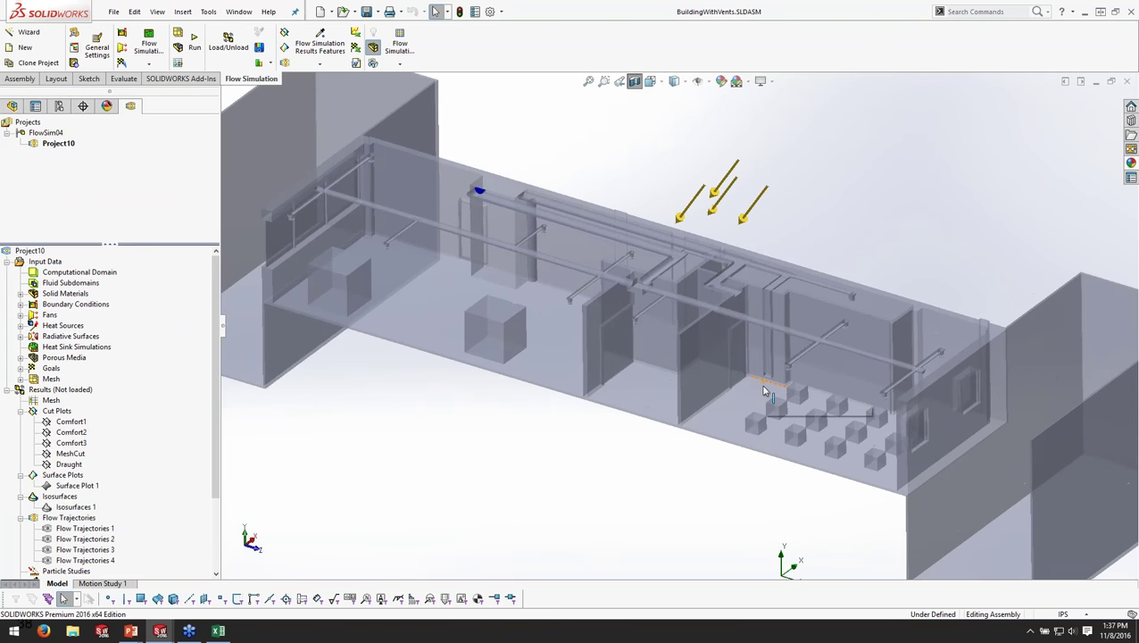
{"action": "left_click", "coordinate": [8, 390]}
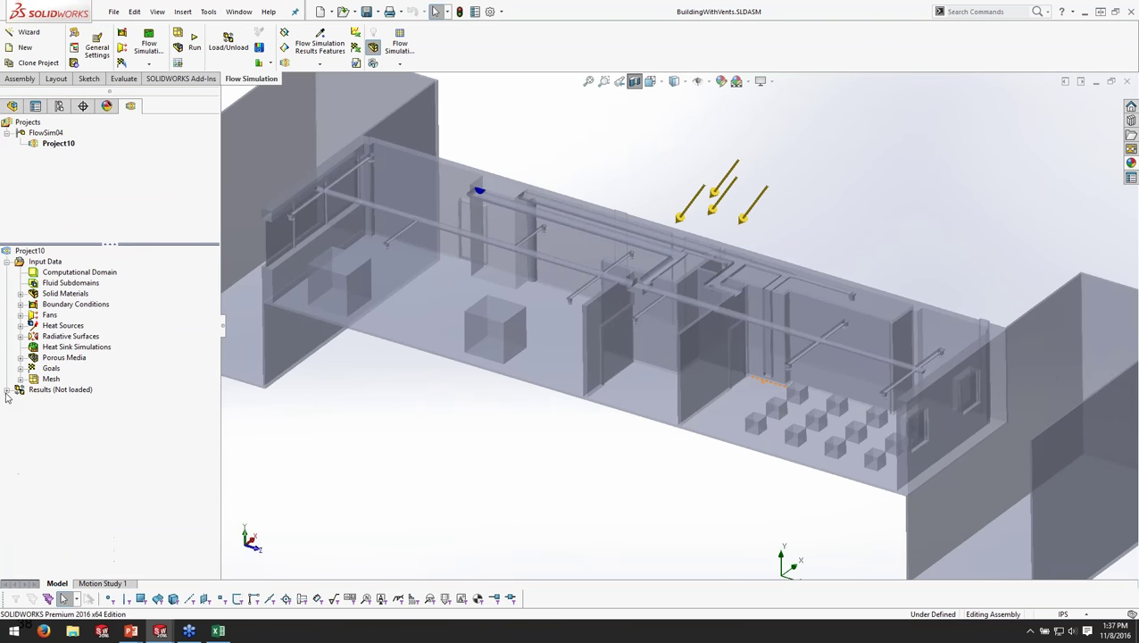
{"action": "left_click", "coordinate": [21, 305]}
{"action": "left_click", "coordinate": [20, 336]}
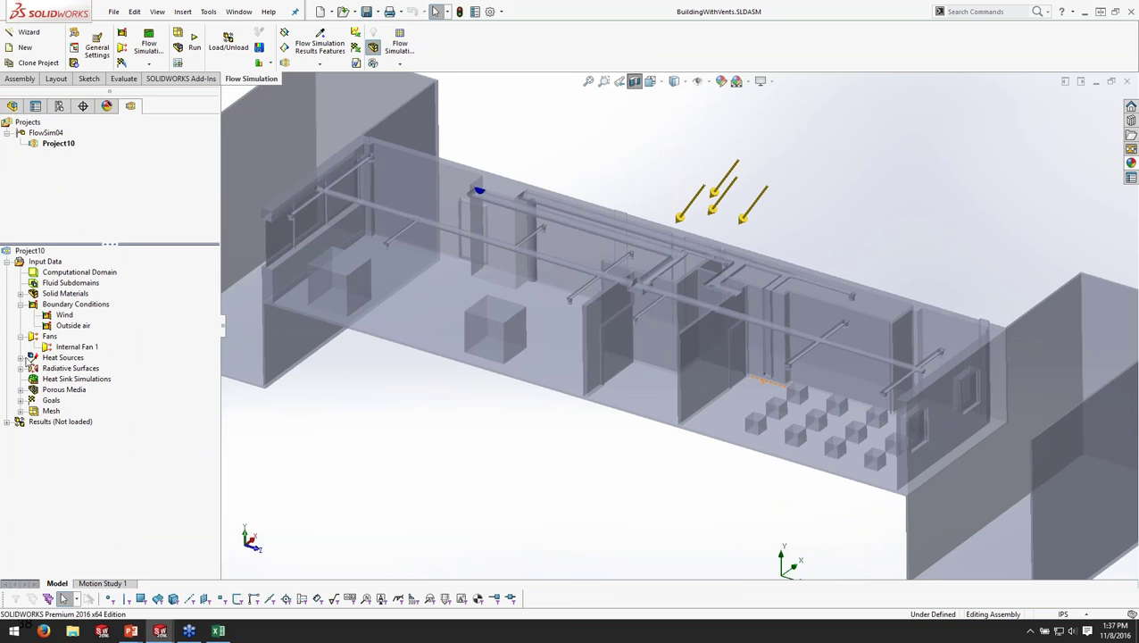
{"action": "left_click", "coordinate": [20, 357]}
{"action": "left_click", "coordinate": [20, 410]}
{"action": "left_click", "coordinate": [22, 464]}
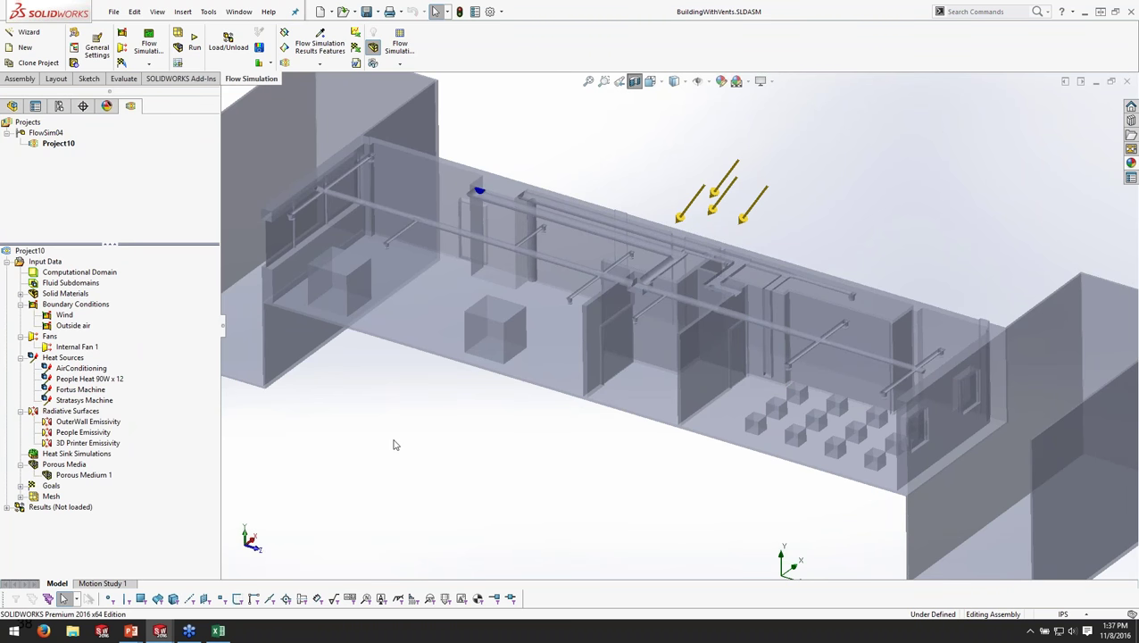
- Examine the building interior of the BuildingWithVents assembly and the duct junction at the air conditioning unit up close
{"action": "scroll", "coordinate": [706, 368], "scroll_direction": "up", "scroll_amount": 3}
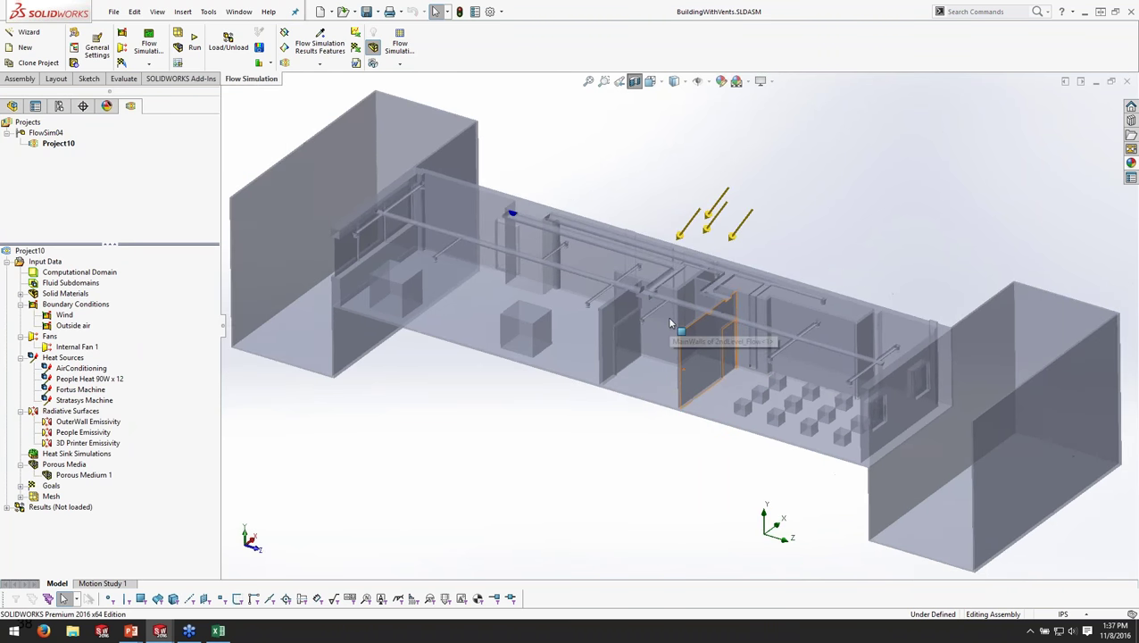
{"action": "scroll", "coordinate": [573, 429], "scroll_direction": "down", "scroll_amount": 3}
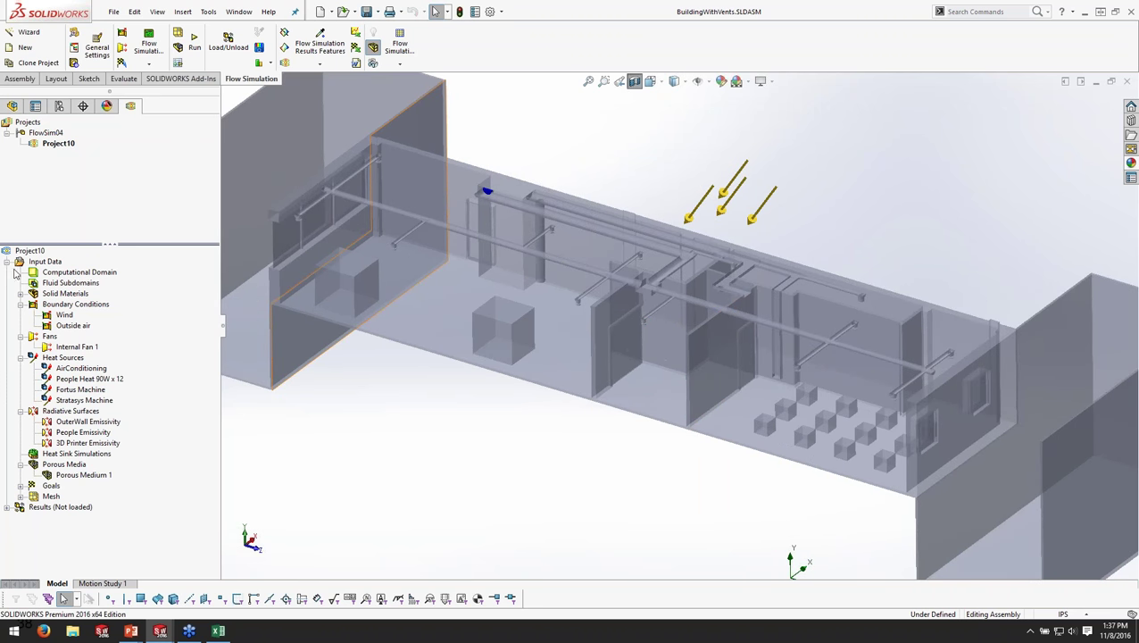
{"action": "right_click", "coordinate": [42, 264]}
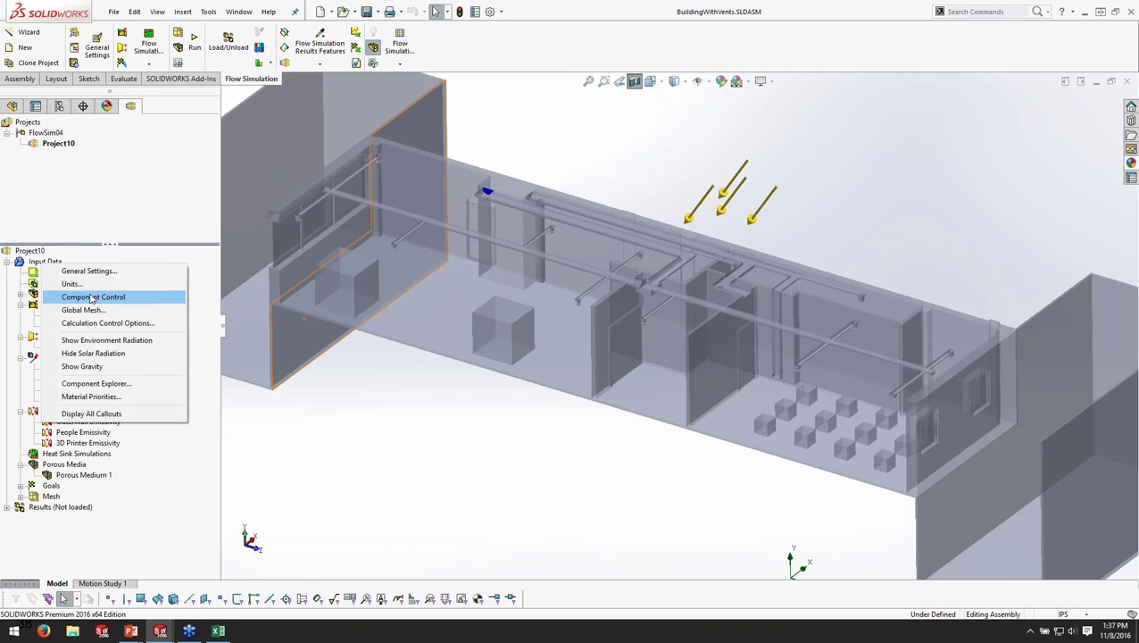
{"action": "left_click", "coordinate": [509, 445]}
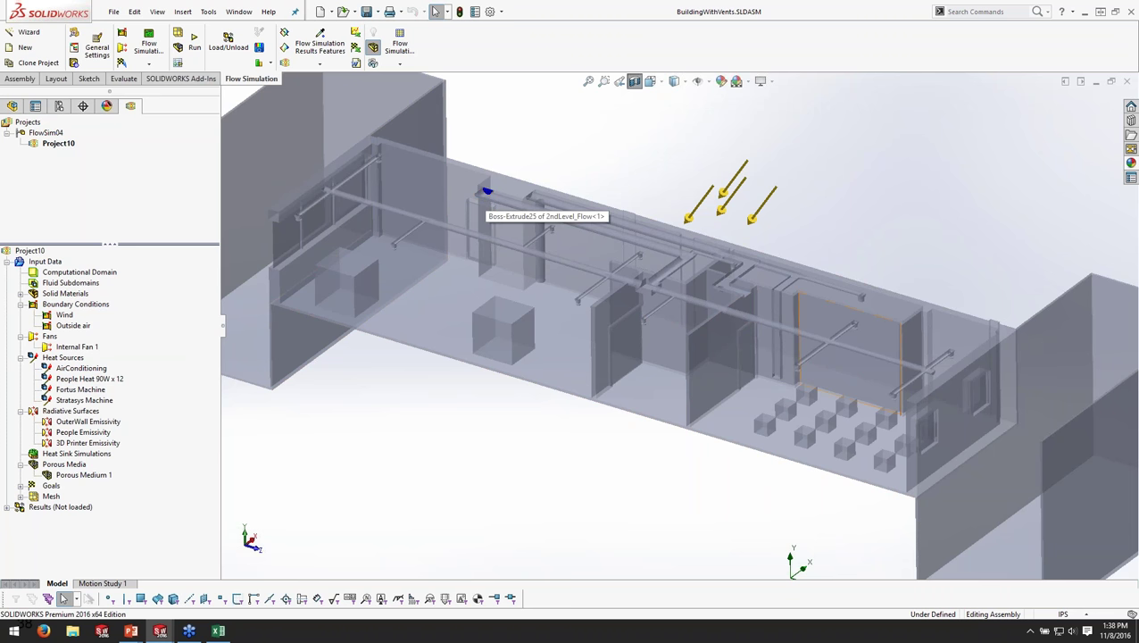
{"action": "middle_click_drag", "start_coordinate": [690, 330], "coordinate": [607, 290]}
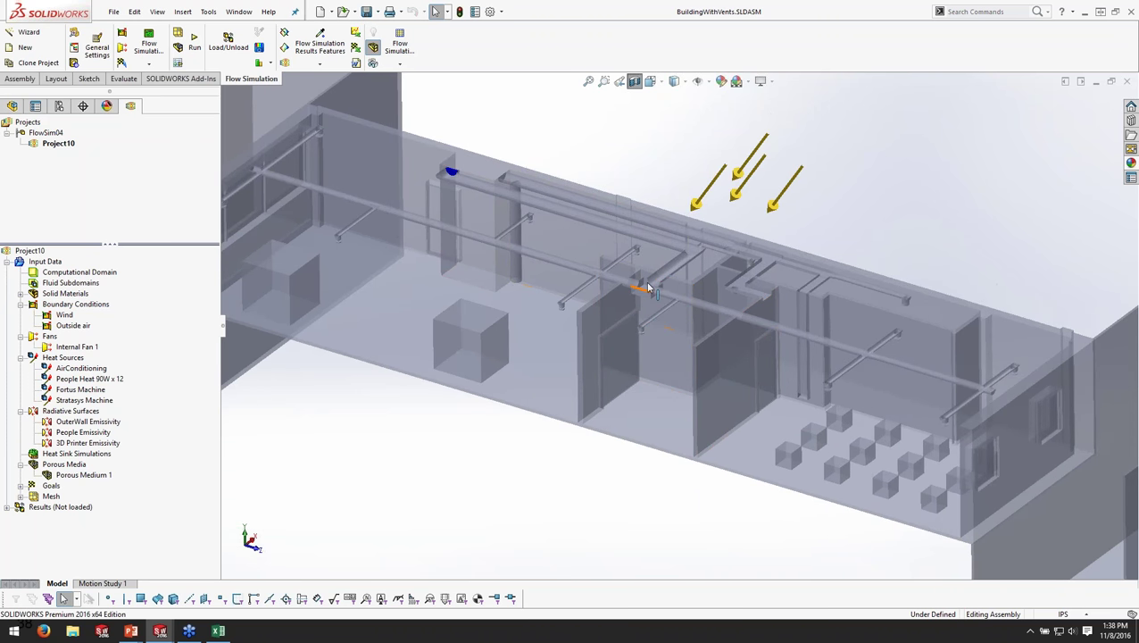
{"action": "scroll", "coordinate": [644, 288], "scroll_direction": "down", "scroll_amount": 3}
{"action": "scroll", "coordinate": [655, 299], "scroll_direction": "down", "scroll_amount": 6}
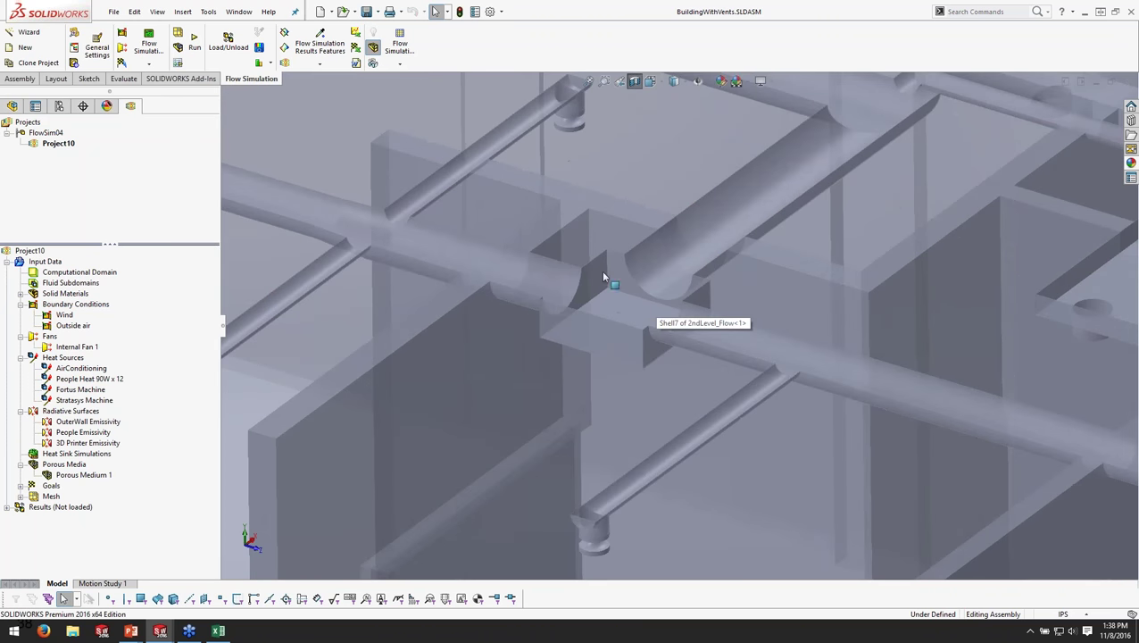
{"action": "scroll", "coordinate": [538, 373], "scroll_direction": "up", "scroll_amount": 10}
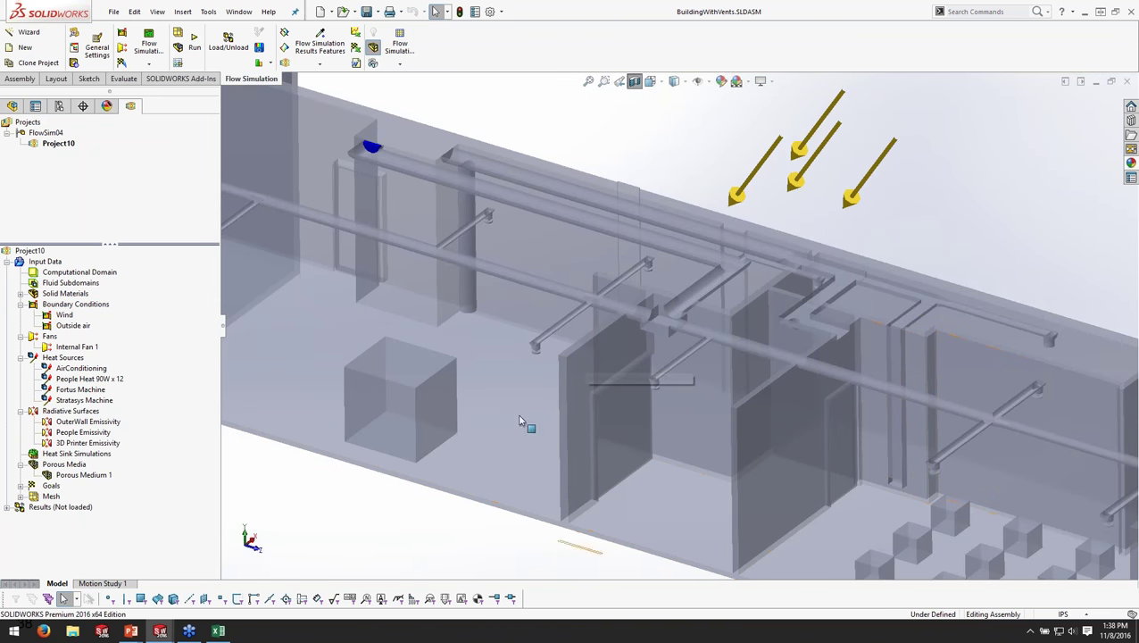
{"action": "scroll", "coordinate": [657, 305], "scroll_direction": "down", "scroll_amount": 3}
{"action": "scroll", "coordinate": [643, 357], "scroll_direction": "up", "scroll_amount": 5}
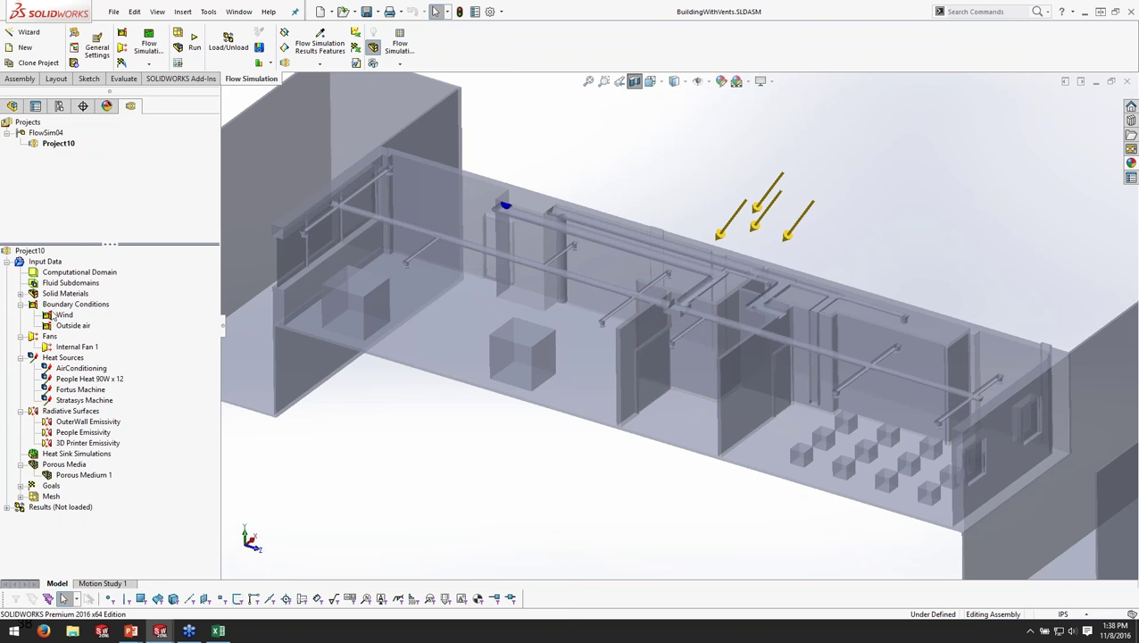
- Open the General Settings of Project10 and examine the radiation options, including the radiation model and spectral characteristics
{"action": "right_click", "coordinate": [39, 264]}
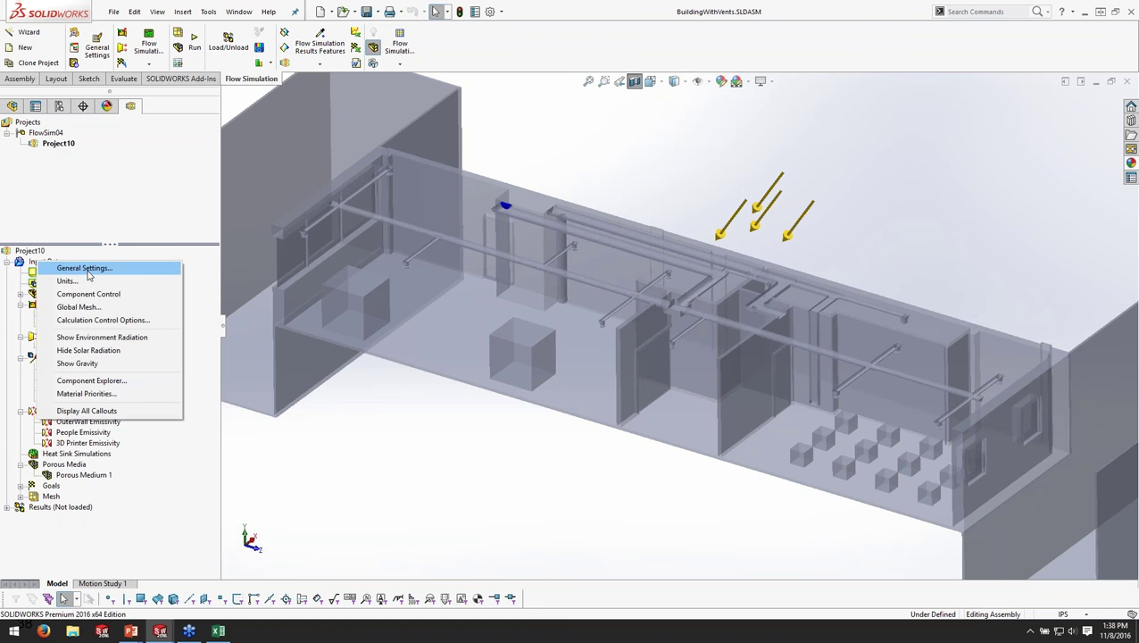
{"action": "left_click", "coordinate": [87, 271]}
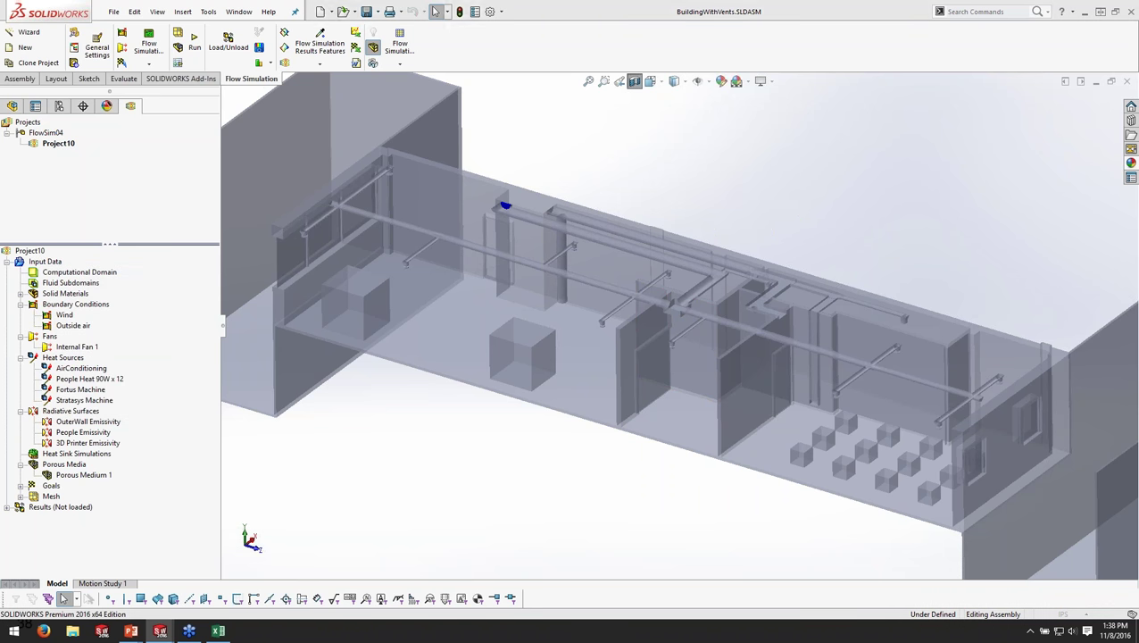
{"action": "left_click", "coordinate": [418, 270]}
{"action": "left_click", "coordinate": [402, 268]}
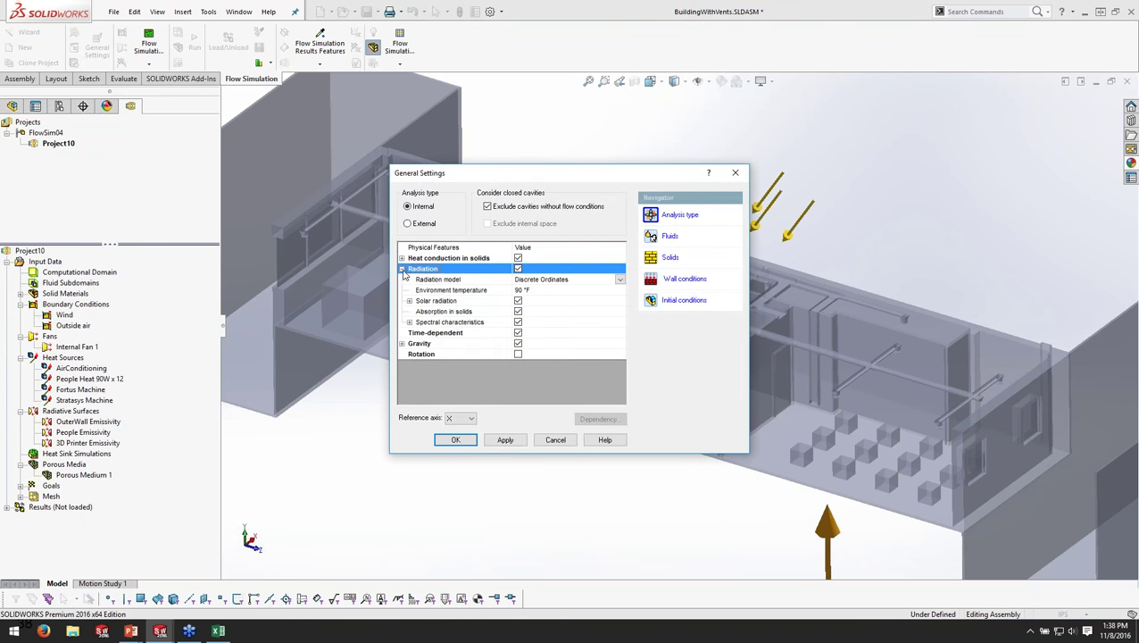
{"action": "left_click", "coordinate": [521, 284]}
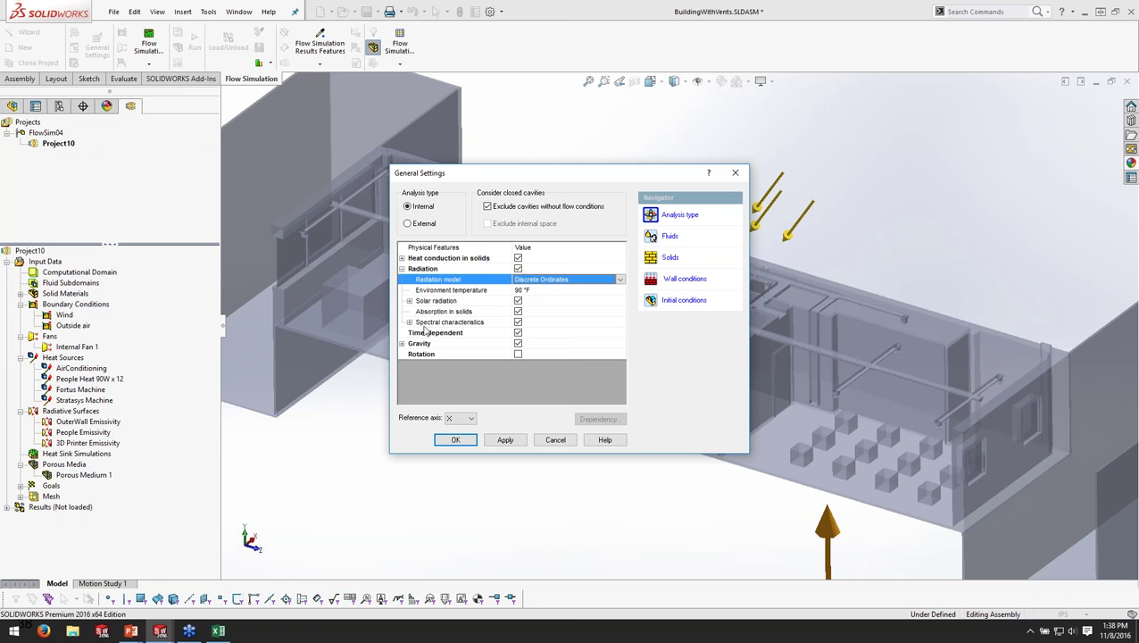
{"action": "left_click", "coordinate": [452, 323]}
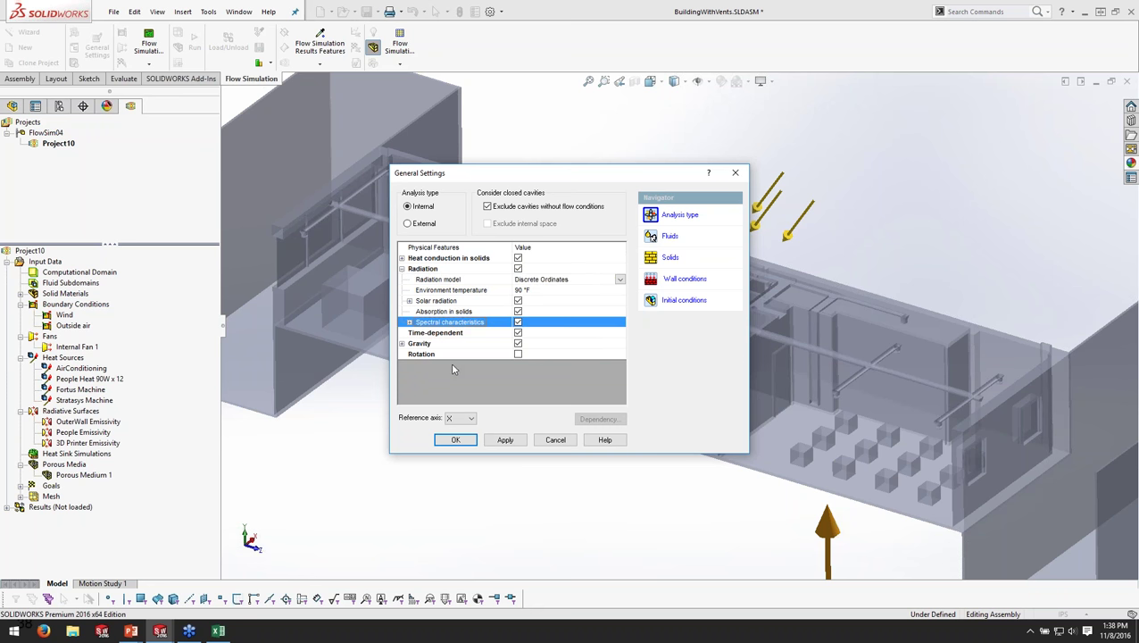
- Review the solar radiation location, date, time and cloudiness settings, and close the General Settings without changes
{"action": "left_click", "coordinate": [410, 301]}
{"action": "left_click", "coordinate": [536, 323]}
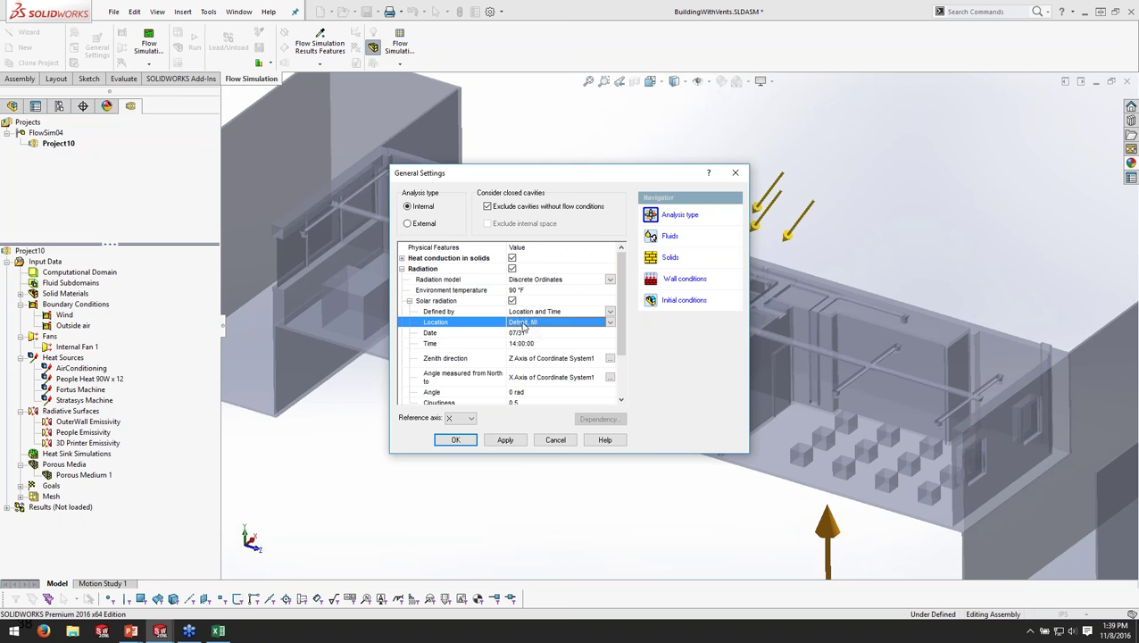
{"action": "scroll", "coordinate": [520, 355], "scroll_direction": "down", "scroll_amount": 1}
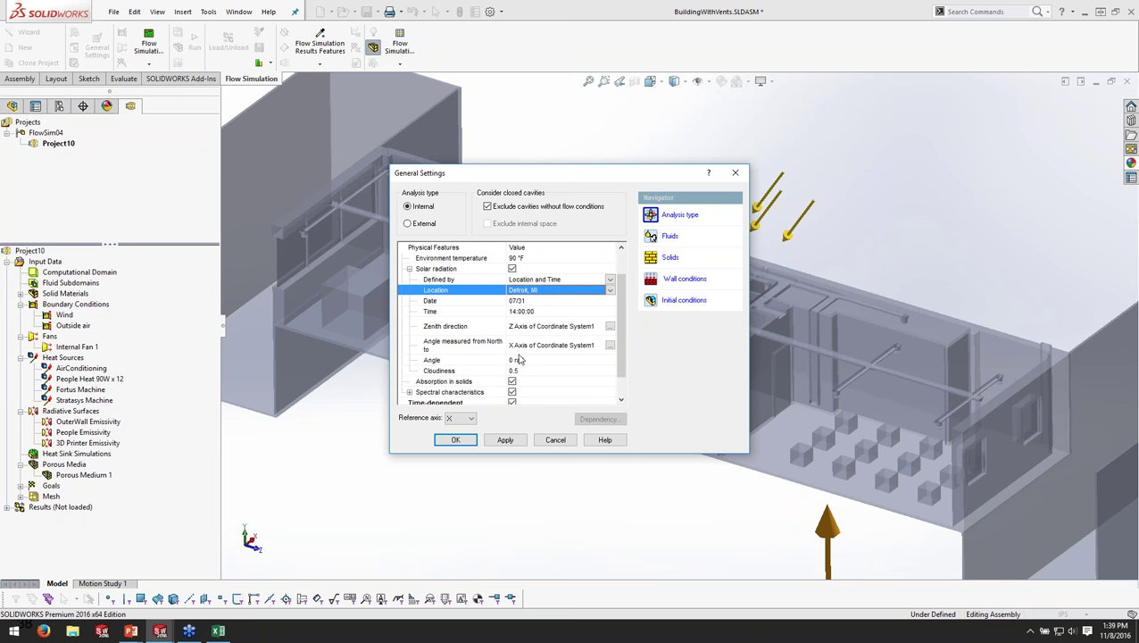
{"action": "left_click", "coordinate": [524, 311]}
{"action": "left_click", "coordinate": [523, 303]}
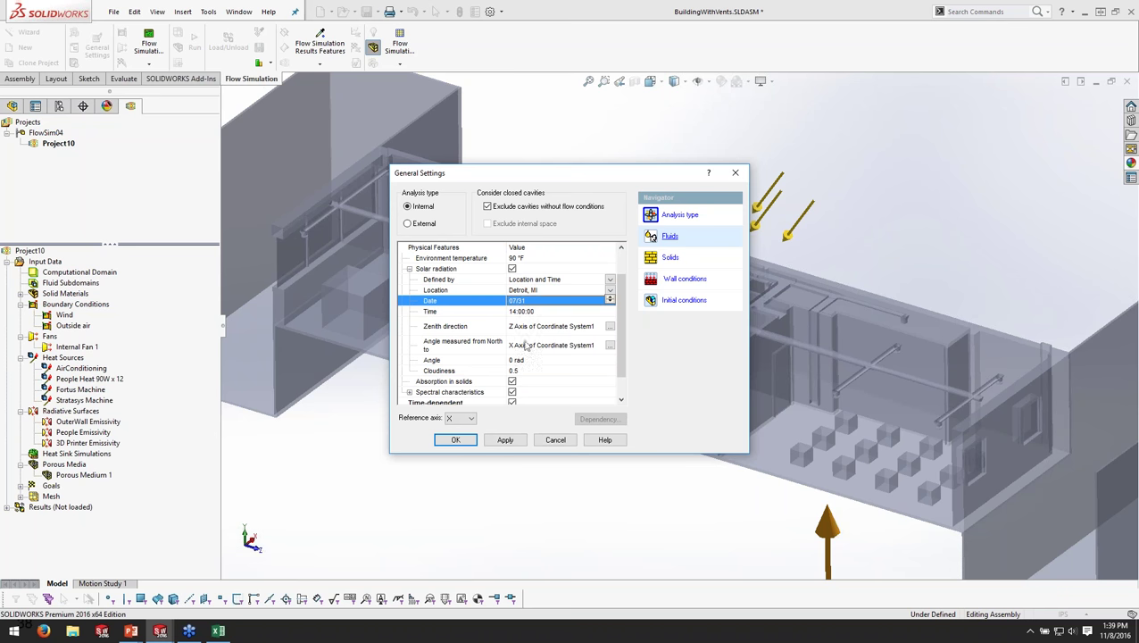
{"action": "left_click", "coordinate": [555, 439]}
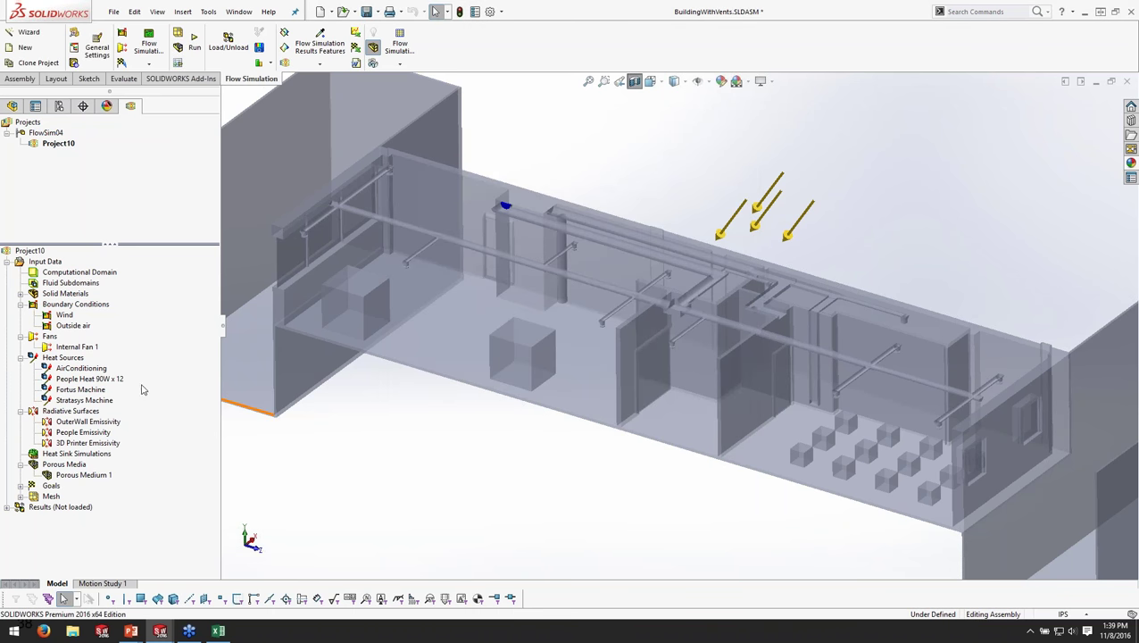
- Check the solid materials assigned in Project10, and collapse the solid materials and boundary conditions
{"action": "left_click", "coordinate": [19, 293]}
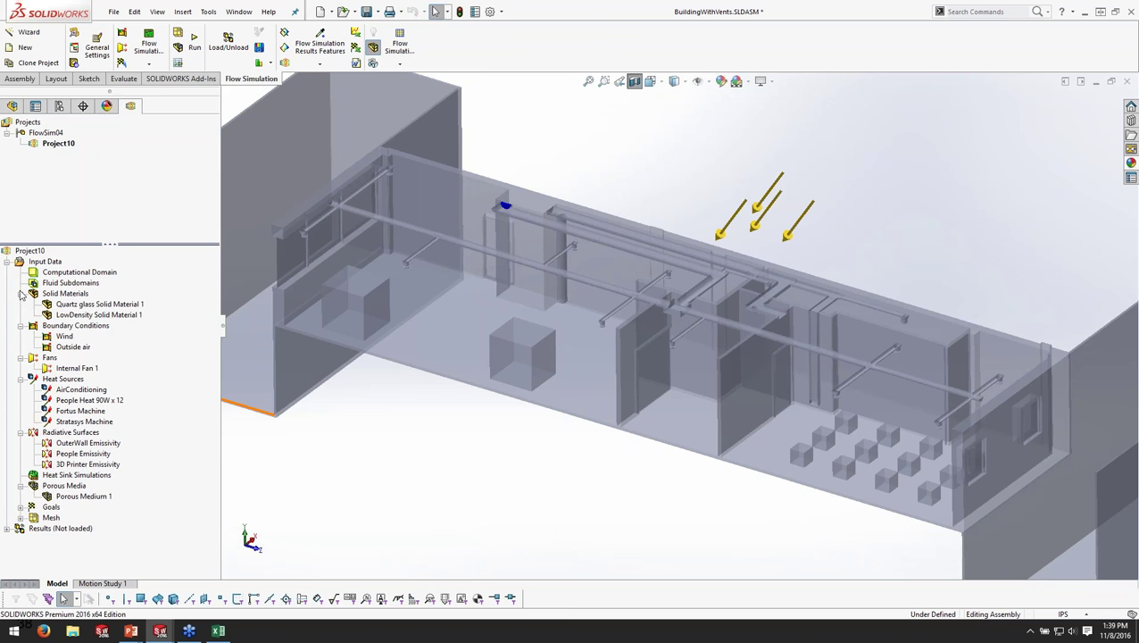
{"action": "left_click", "coordinate": [20, 293]}
{"action": "left_click", "coordinate": [20, 304]}
- Locate Internal Fan 1, Porous Medium 1 and the AirConditioning heat source in the duct and examine them up close
{"action": "left_click", "coordinate": [76, 325]}
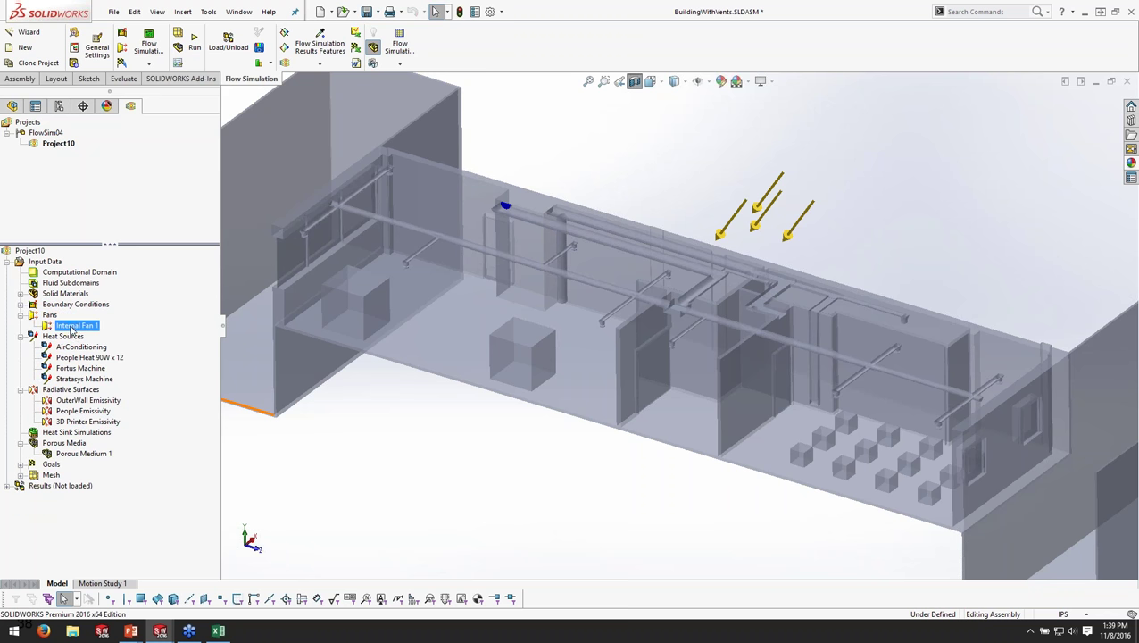
{"action": "scroll", "coordinate": [586, 269], "scroll_direction": "down", "scroll_amount": 4}
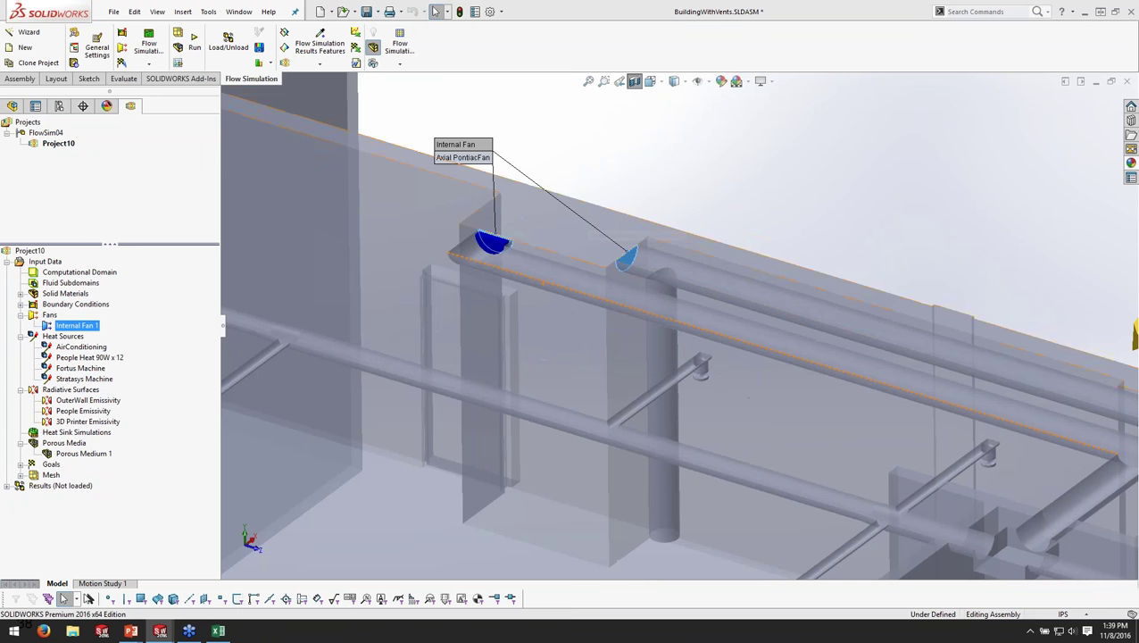
{"action": "scroll", "coordinate": [586, 269], "scroll_direction": "down", "scroll_amount": 4}
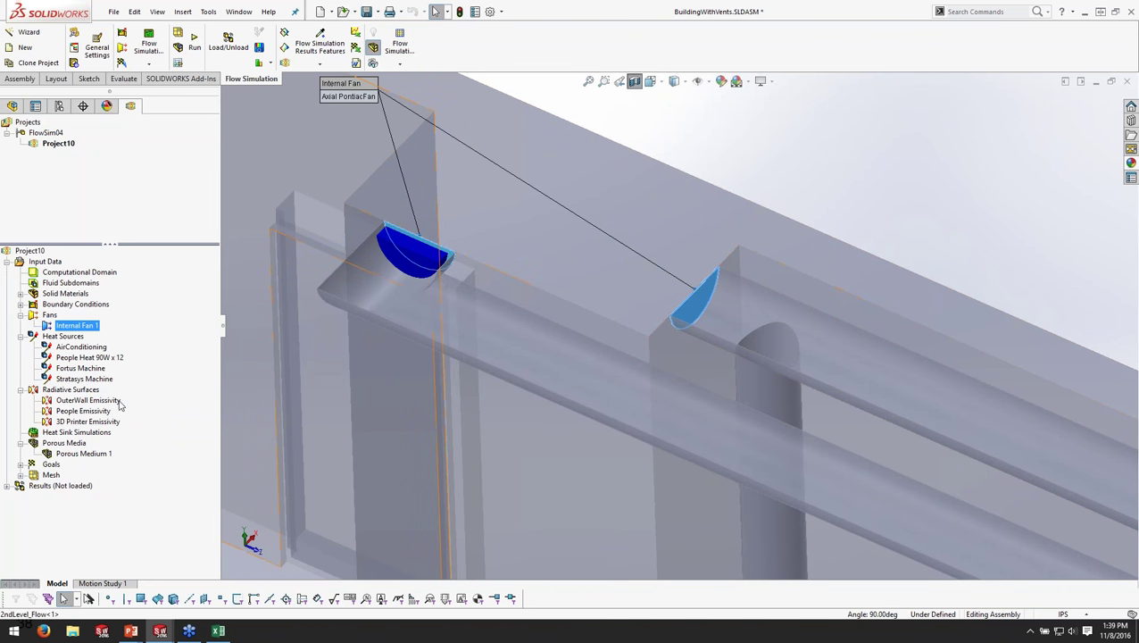
{"action": "left_click", "coordinate": [67, 456]}
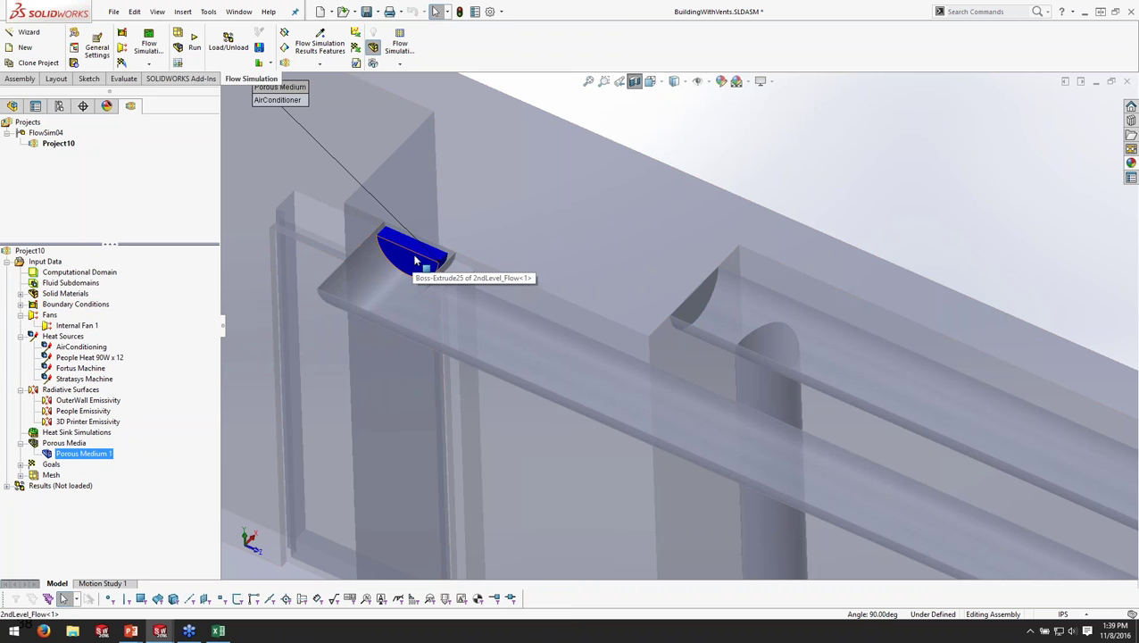
{"action": "scroll", "coordinate": [416, 260], "scroll_direction": "down", "scroll_amount": 4}
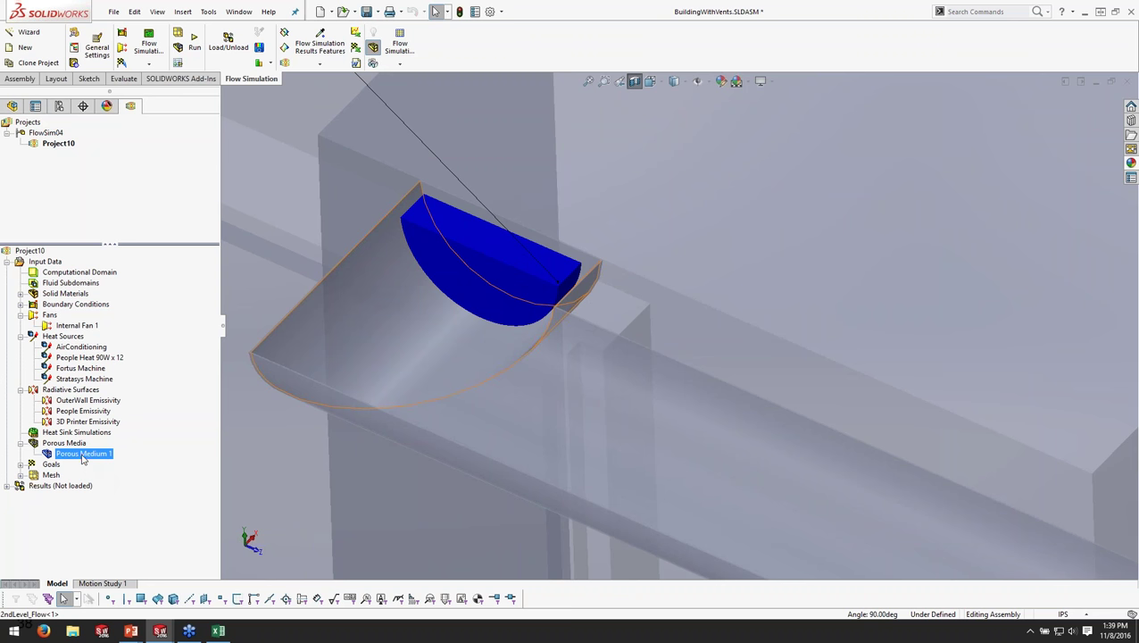
{"action": "left_click", "coordinate": [68, 350]}
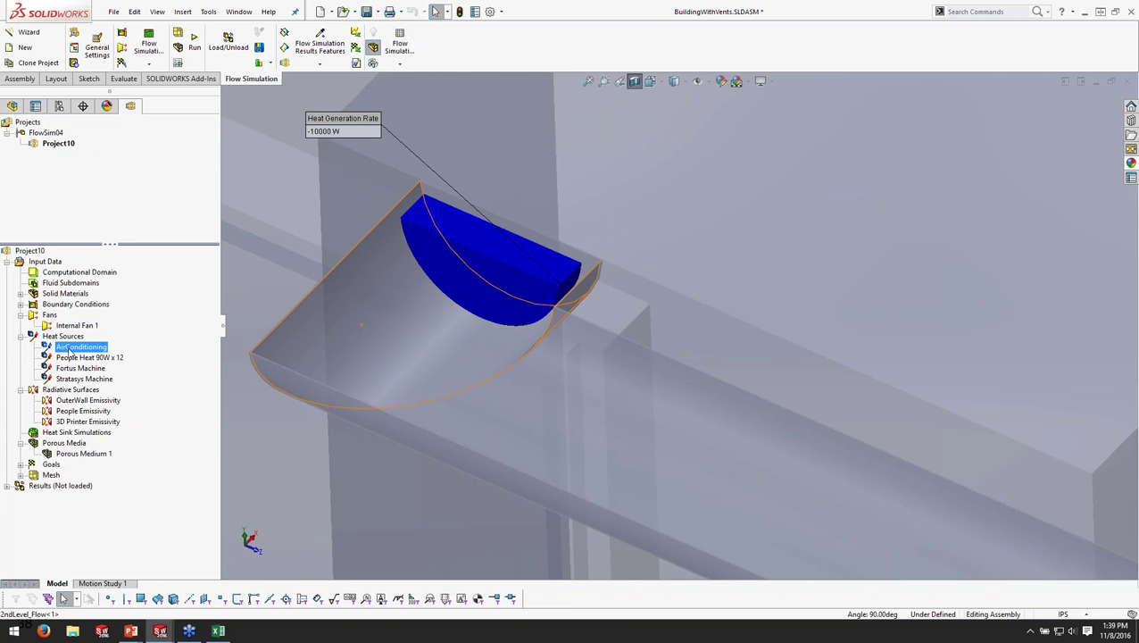
- Open the definition of Porous Medium 1 and examine the AirConditioner item properties in the Engineering Database, including area and porosity
{"action": "right_click", "coordinate": [80, 453]}
{"action": "left_click", "coordinate": [88, 461]}
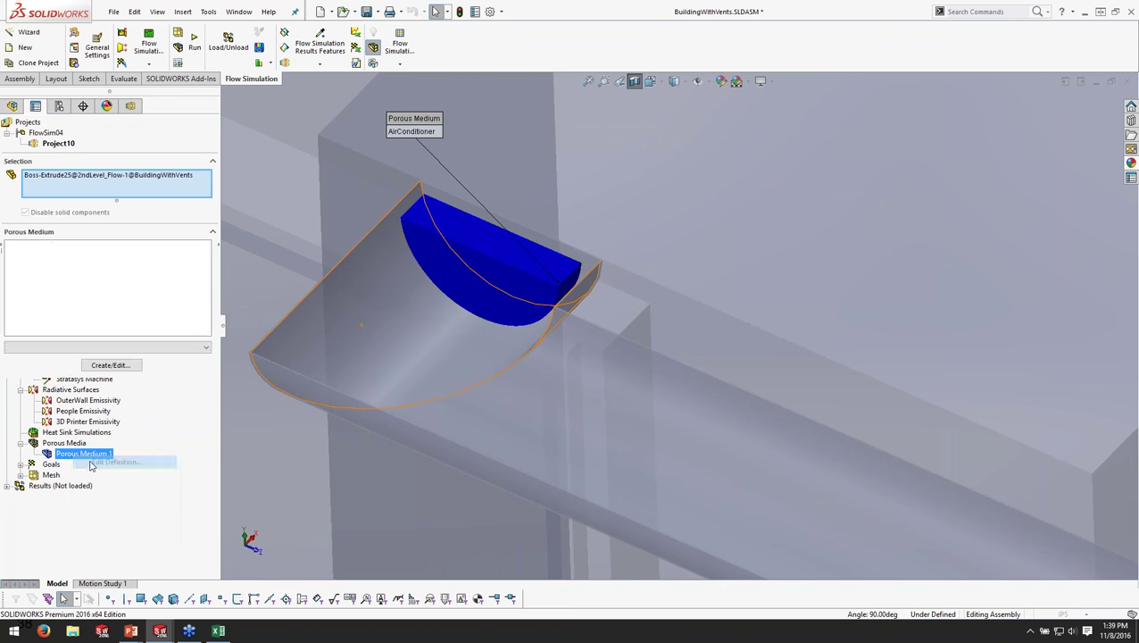
{"action": "left_click", "coordinate": [111, 365]}
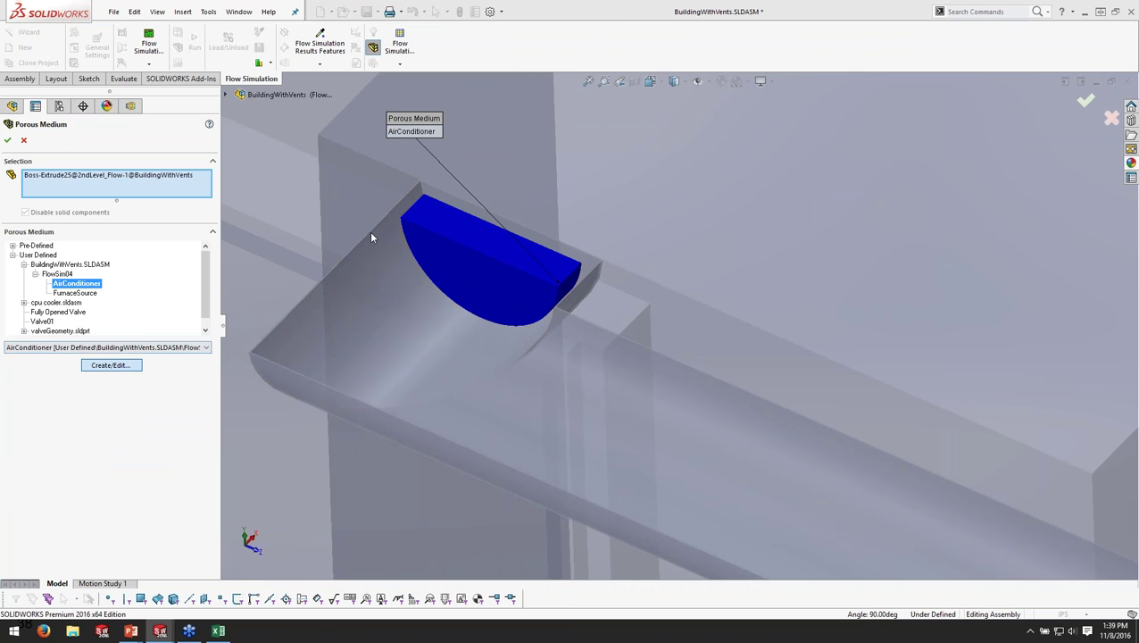
{"action": "left_click", "coordinate": [476, 168]}
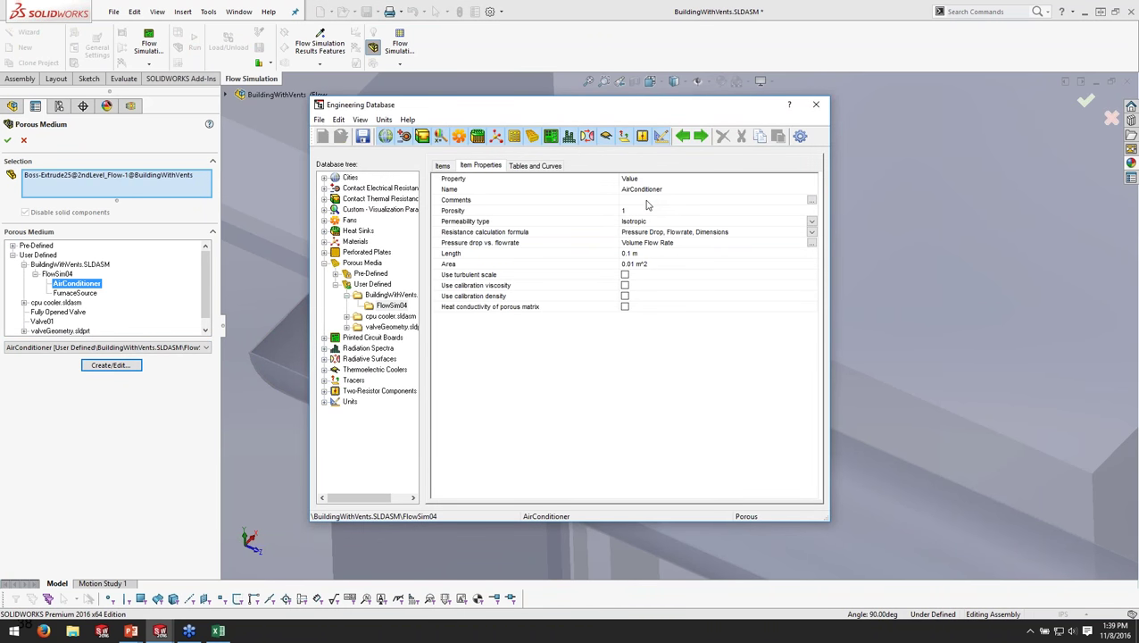
{"action": "left_click", "coordinate": [638, 265]}
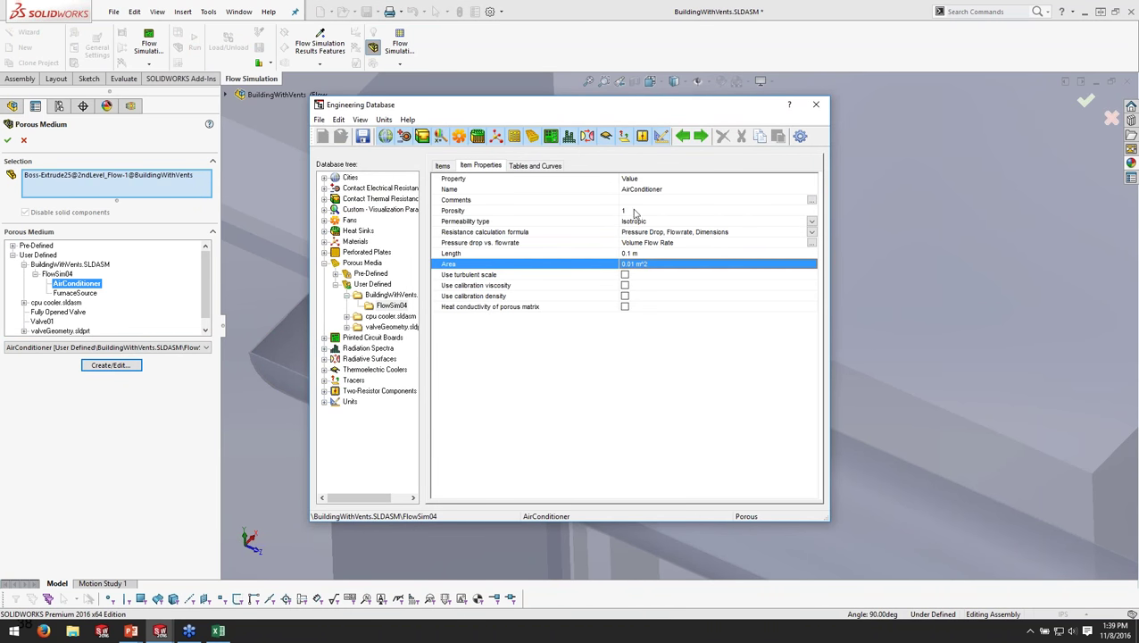
{"action": "left_click", "coordinate": [631, 212]}
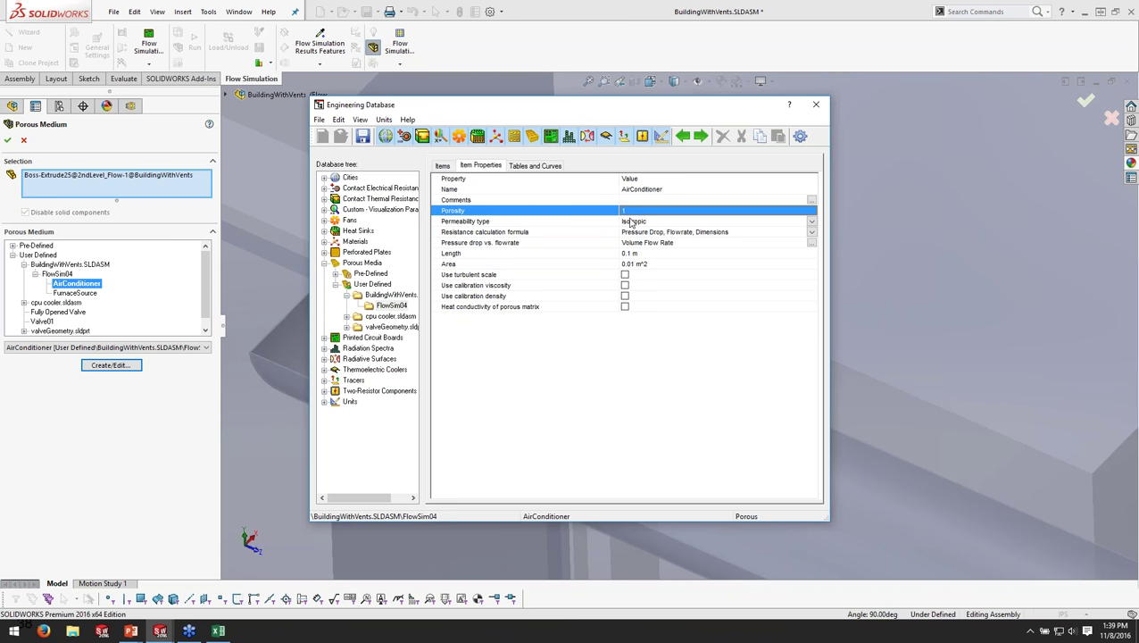
- Review the AirConditioner's pressure drop versus flow rate table and porosity, and close the database and the porous medium definition
{"action": "left_click", "coordinate": [811, 243]}
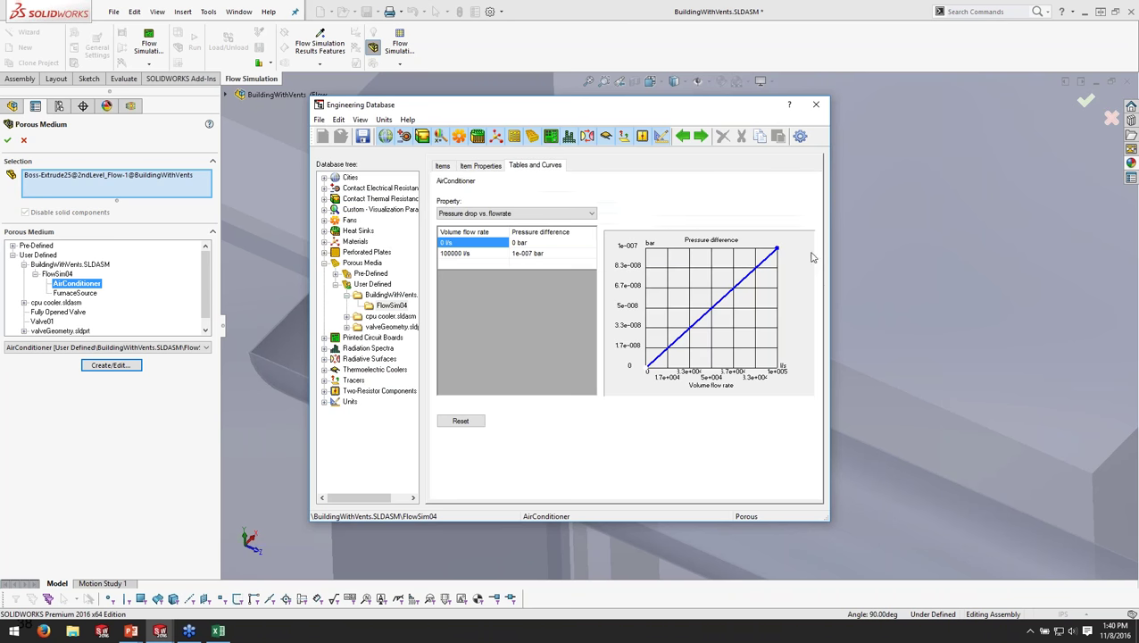
{"action": "left_click", "coordinate": [514, 256]}
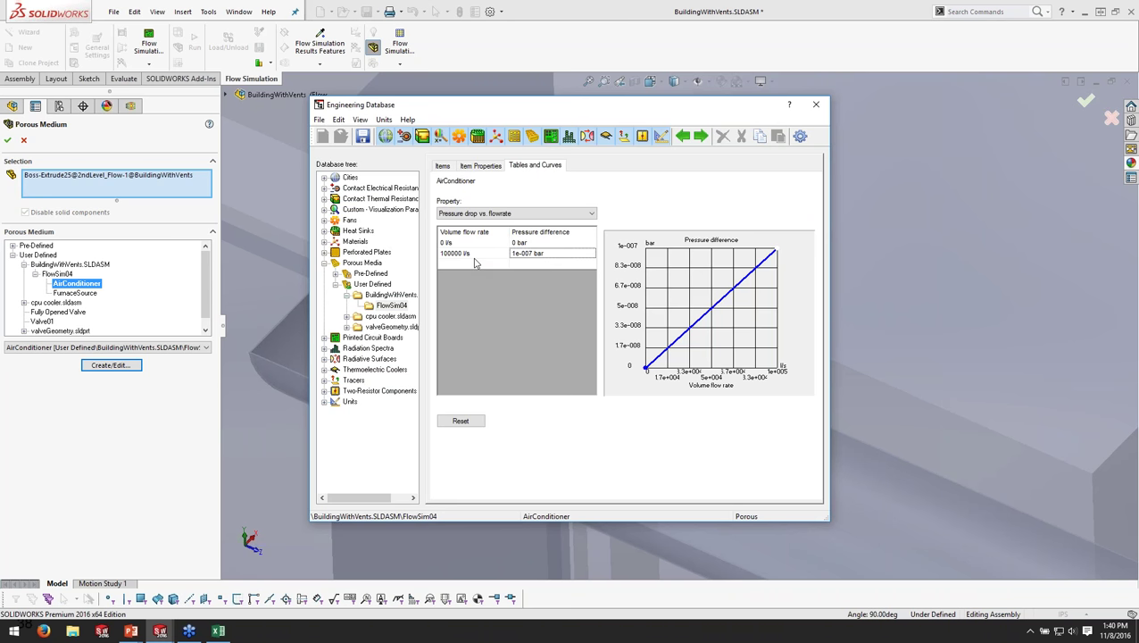
{"action": "left_click", "coordinate": [482, 166]}
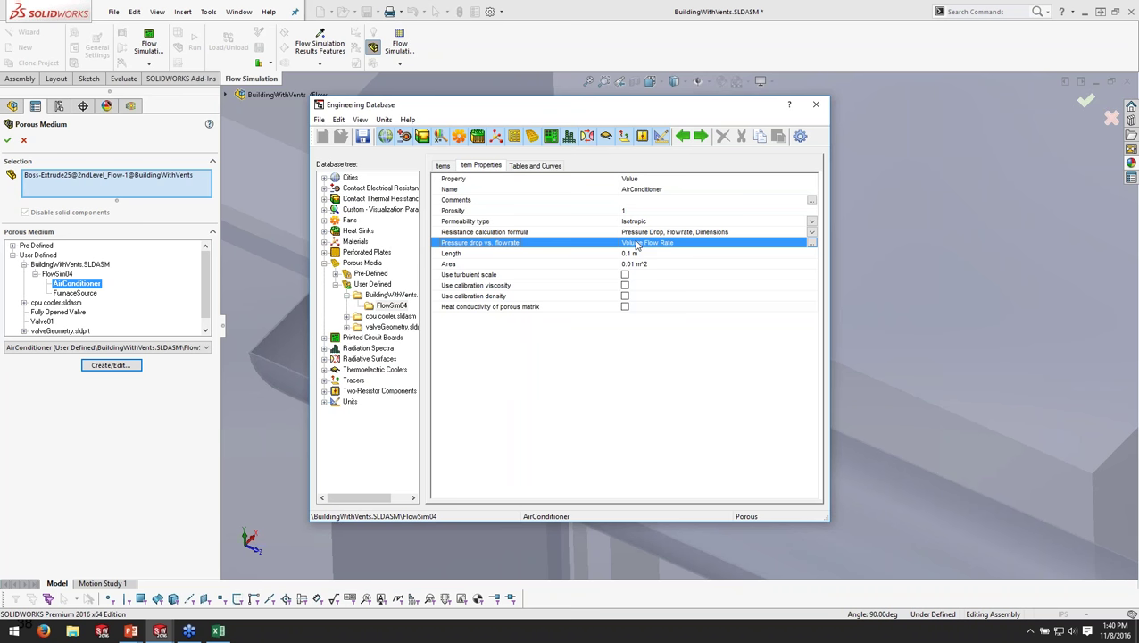
{"action": "left_click", "coordinate": [636, 213]}
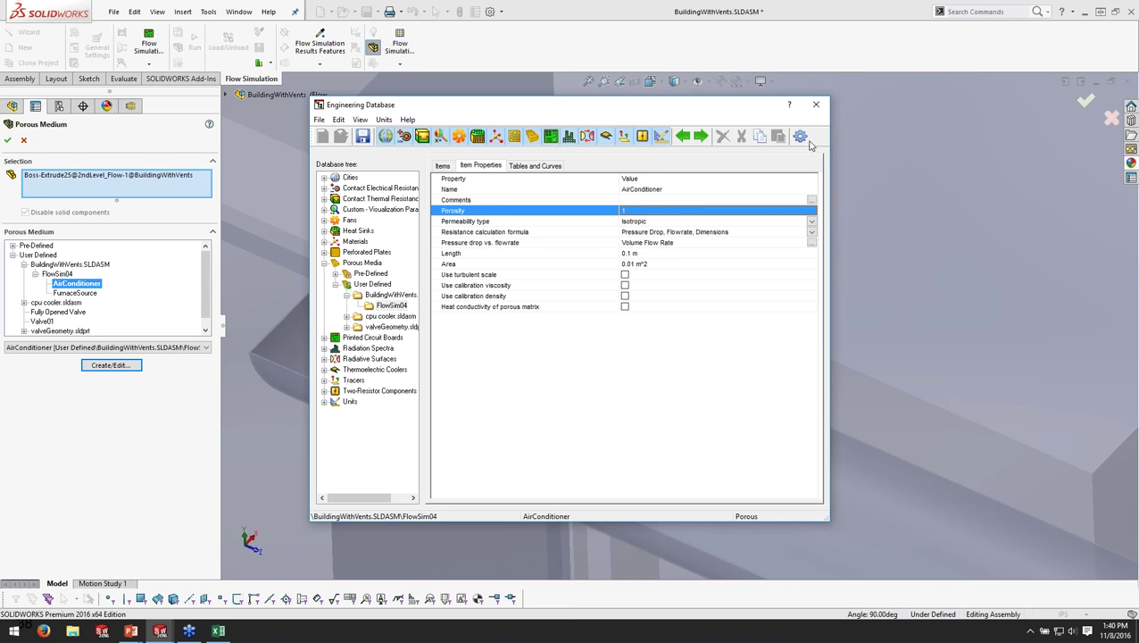
{"action": "left_click", "coordinate": [815, 104]}
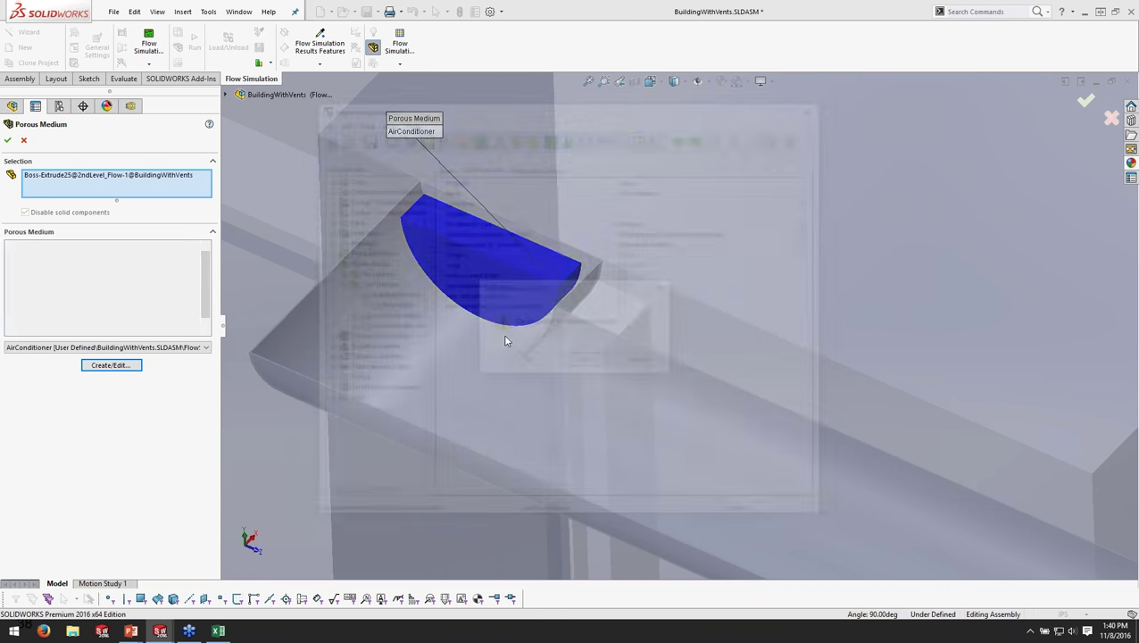
{"action": "left_click", "coordinate": [593, 365]}
{"action": "left_click", "coordinate": [8, 140]}
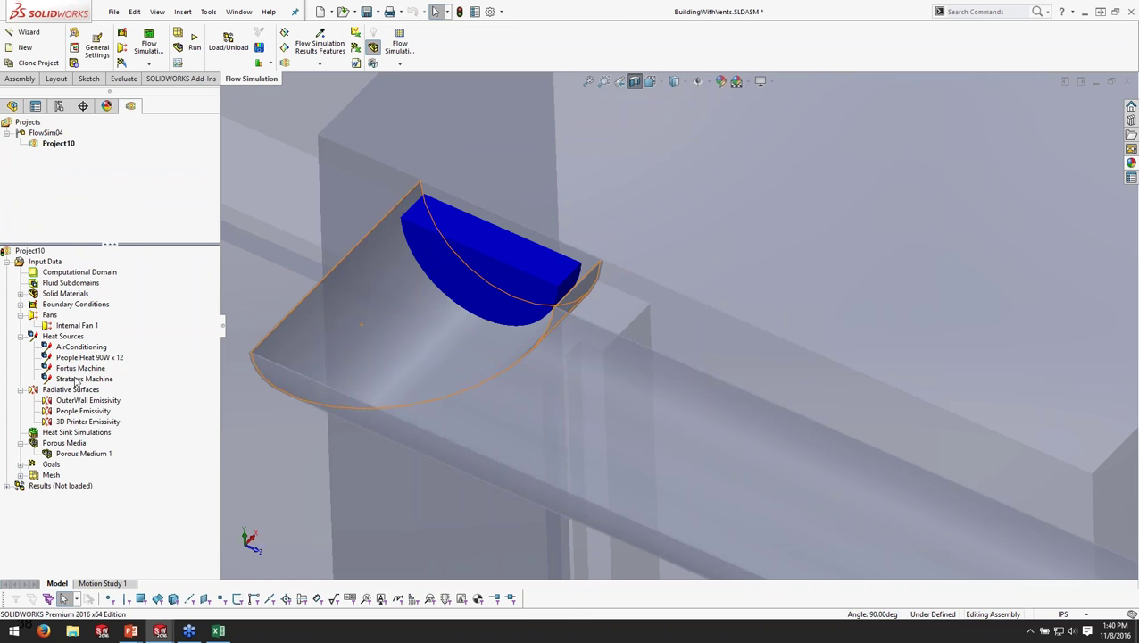
- Open the definition of the AirConditioning heat source and inspect its toggle dependency settings without changing them
{"action": "left_click", "coordinate": [79, 348]}
{"action": "right_click", "coordinate": [77, 351]}
{"action": "left_click", "coordinate": [147, 357]}
{"action": "scroll", "coordinate": [597, 305], "scroll_direction": "up", "scroll_amount": 3}
{"action": "left_click_drag", "start_coordinate": [527, 234], "coordinate": [604, 170]}
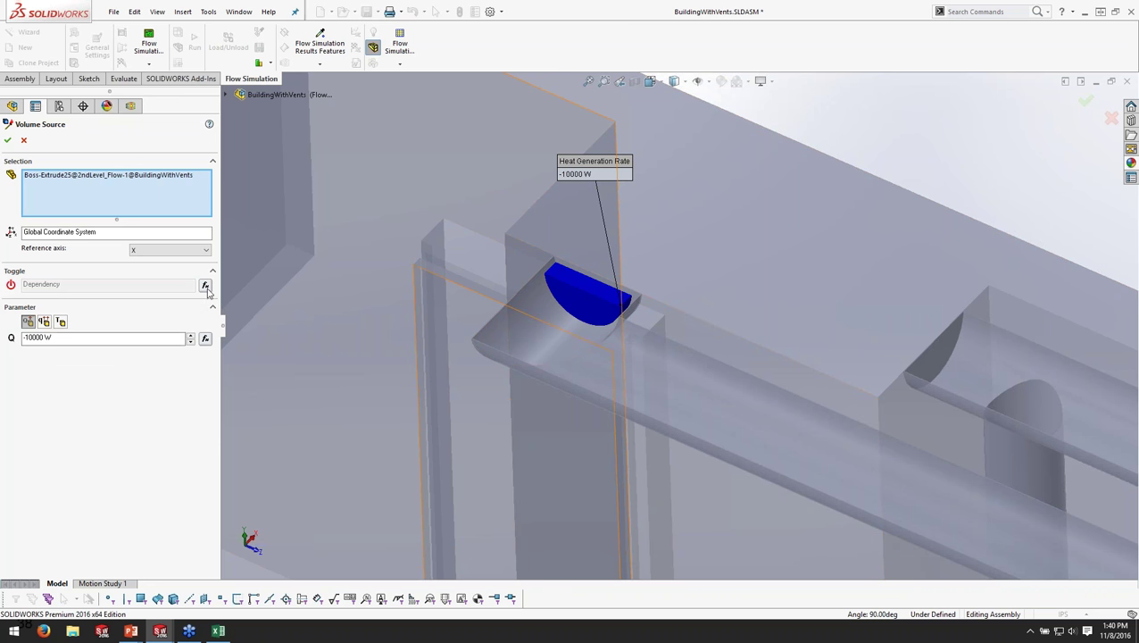
{"action": "left_click", "coordinate": [207, 285]}
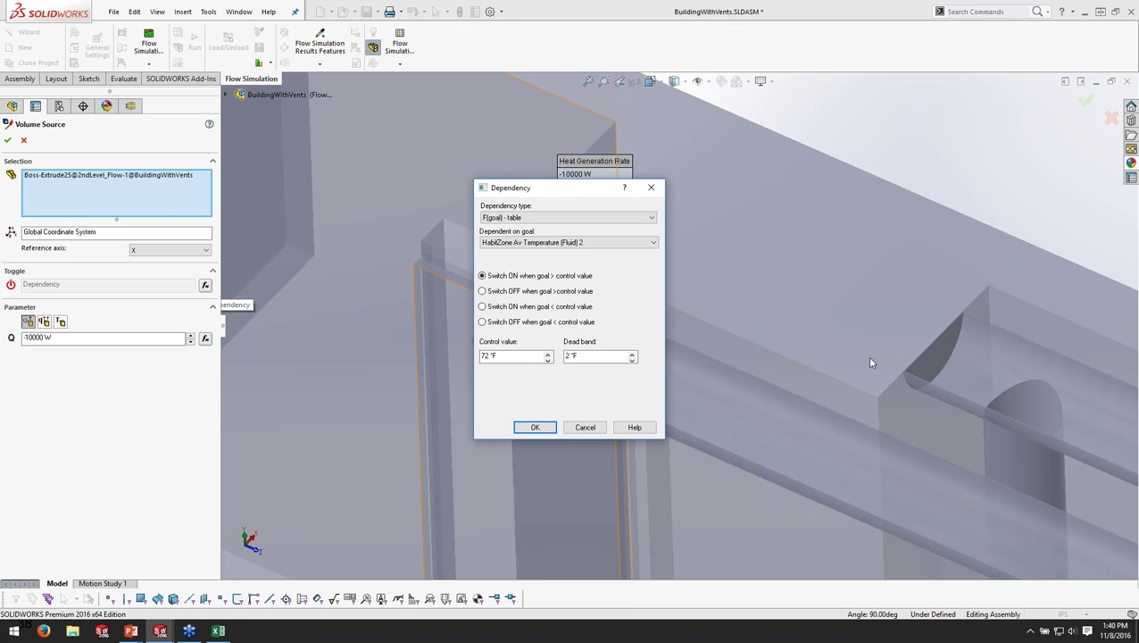
{"action": "left_click", "coordinate": [600, 430]}
- Review the AirConditioning toggle's goal, control value and dead band against the building interior, cancel the dependency settings and close the heat source
{"action": "scroll", "coordinate": [748, 370], "scroll_direction": "down", "scroll_amount": 5}
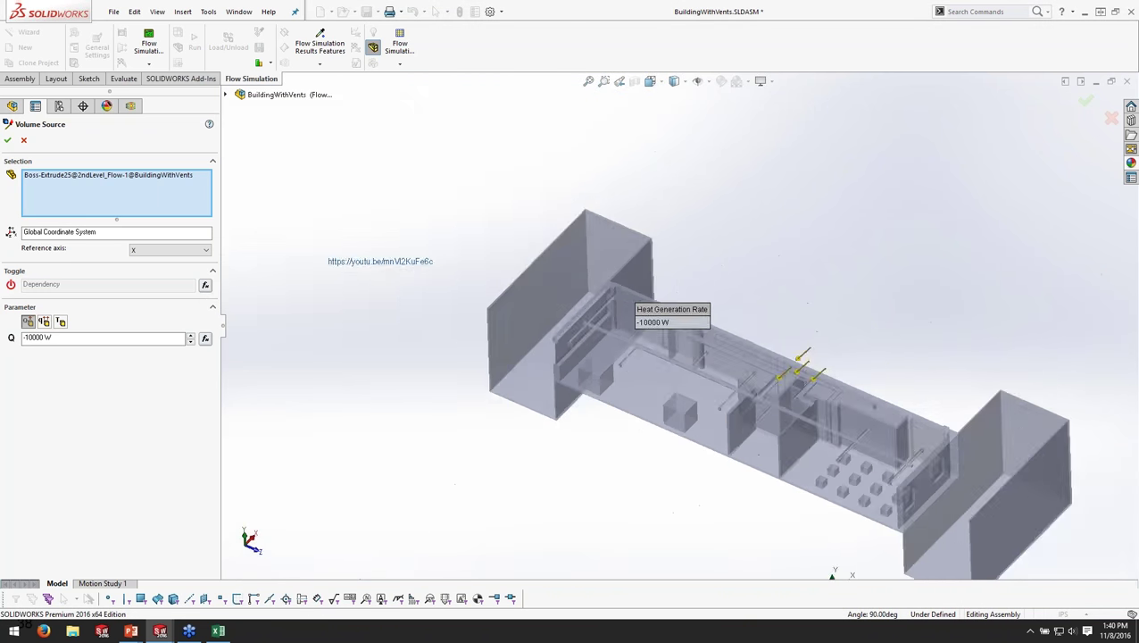
{"action": "scroll", "coordinate": [748, 371], "scroll_direction": "up", "scroll_amount": 3}
{"action": "scroll", "coordinate": [748, 370], "scroll_direction": "up", "scroll_amount": 2}
{"action": "left_click", "coordinate": [205, 285]}
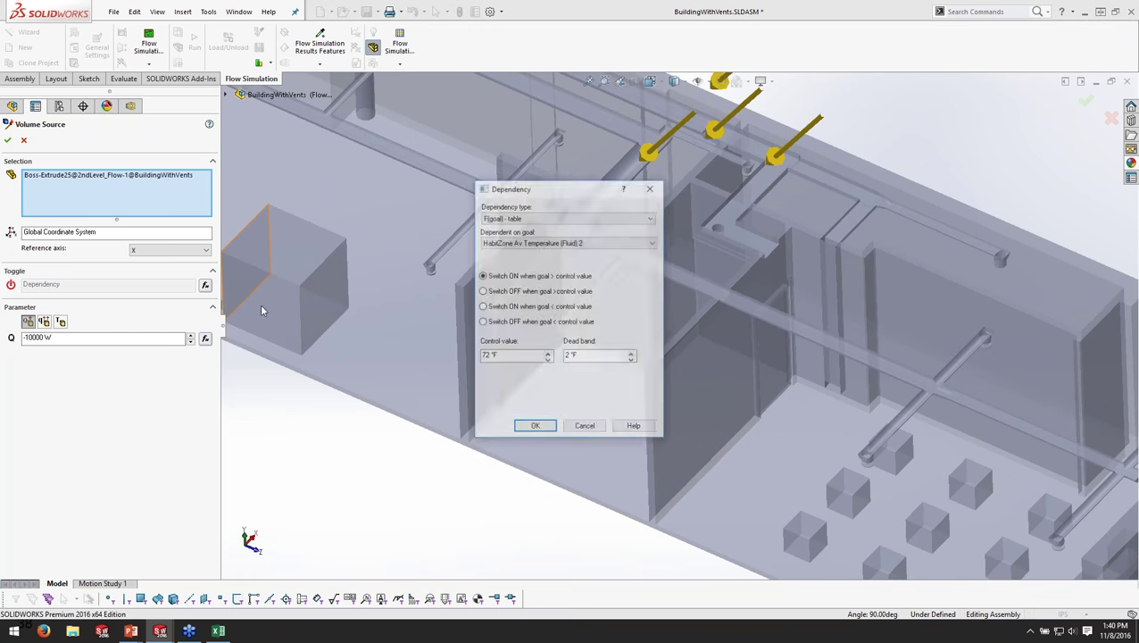
{"action": "left_click_drag", "start_coordinate": [564, 190], "coordinate": [338, 191]}
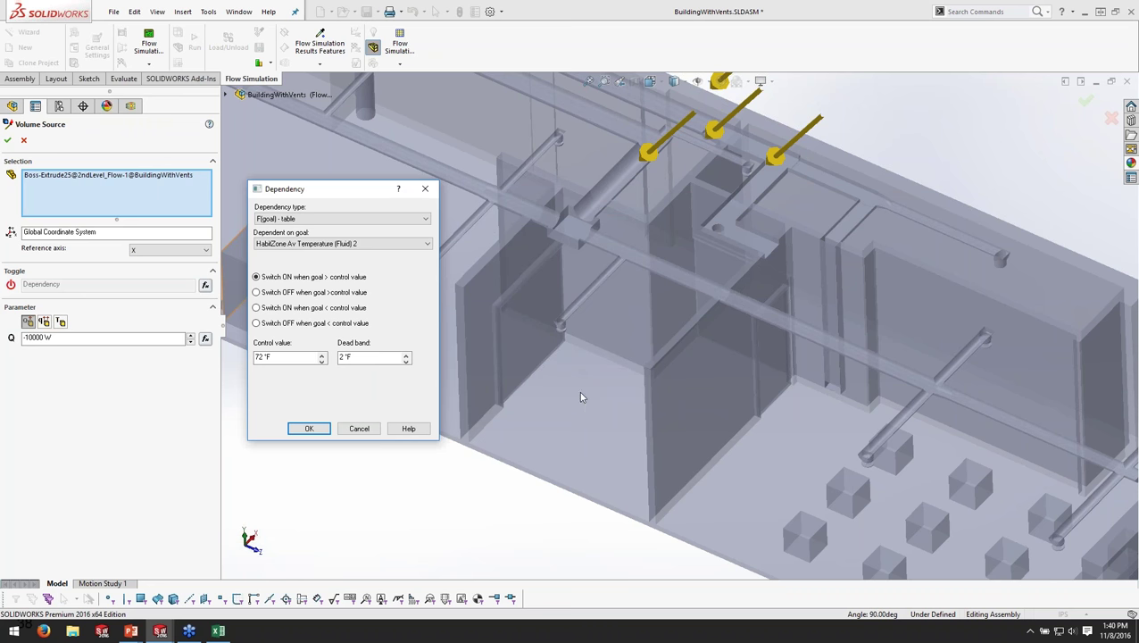
{"action": "double_click", "coordinate": [268, 357]}
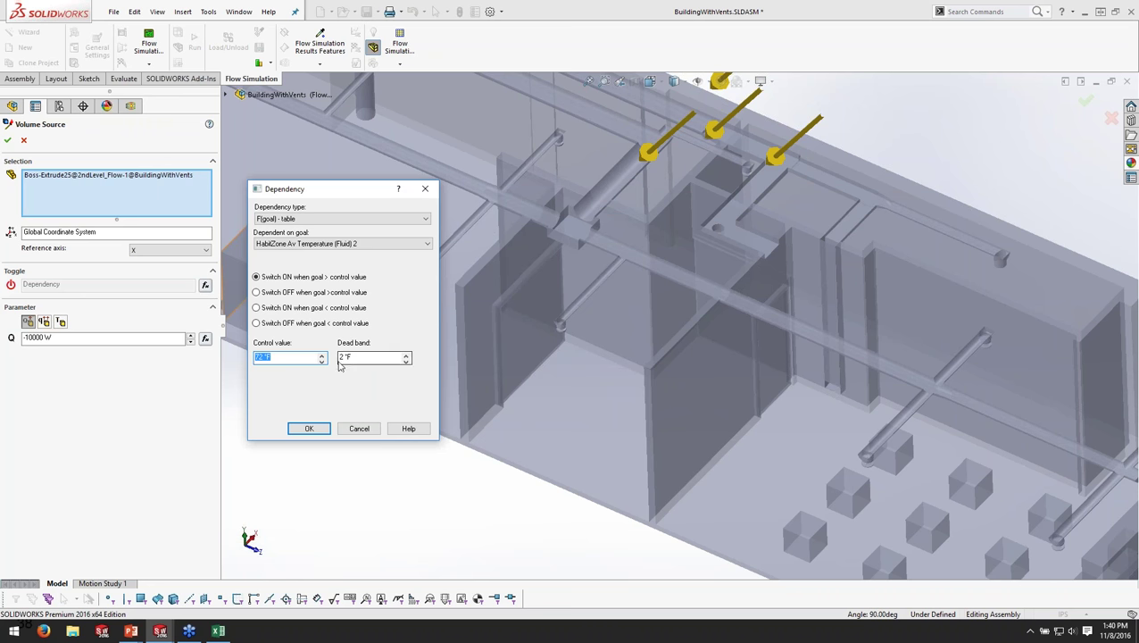
{"action": "key", "text": "Tab"}
{"action": "left_click", "coordinate": [283, 354]}
{"action": "left_click_drag", "start_coordinate": [289, 360], "coordinate": [267, 386]}
{"action": "left_click", "coordinate": [359, 428]}
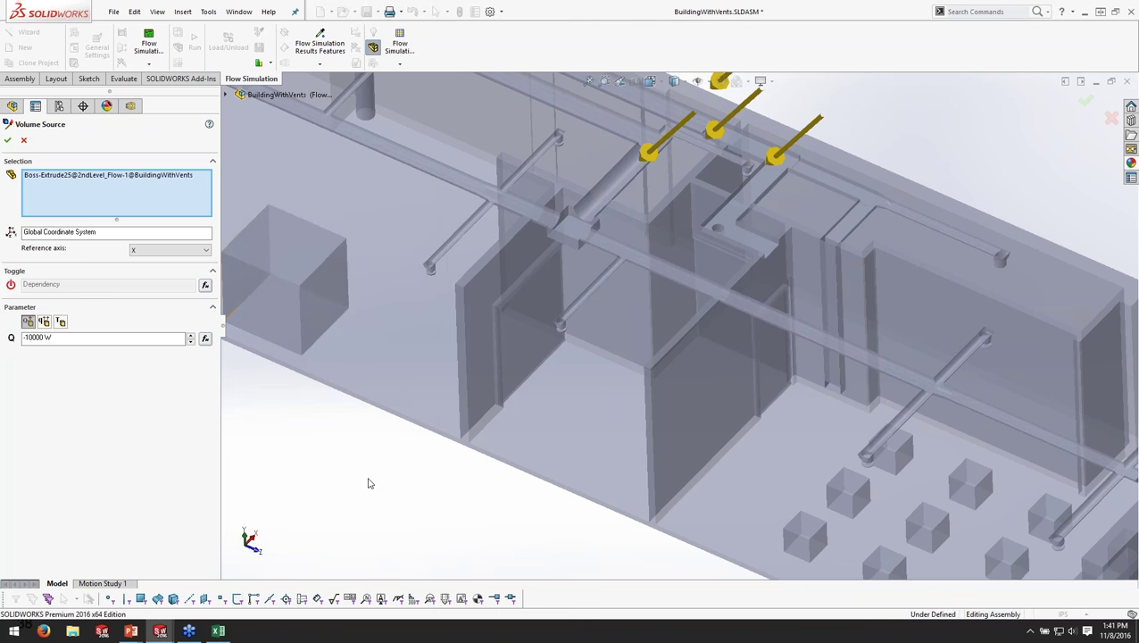
{"action": "left_click", "coordinate": [8, 141]}
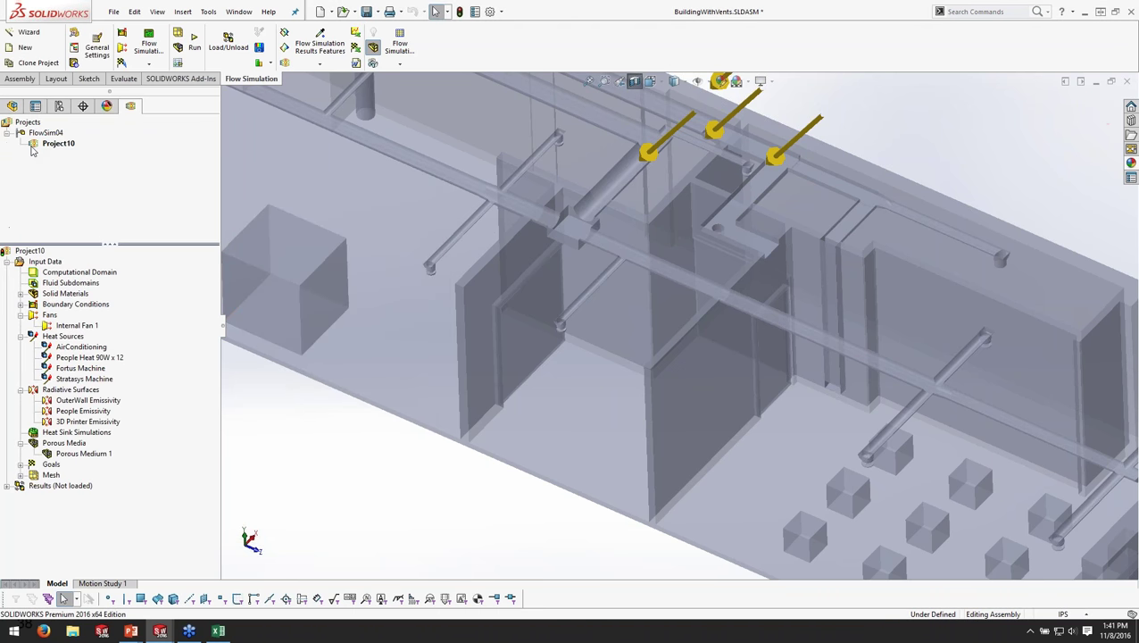
- Collapse the fans and locate the People Heat, Fortus Machine and Stratasys Machine heat sources inside the building
{"action": "left_click", "coordinate": [20, 315]}
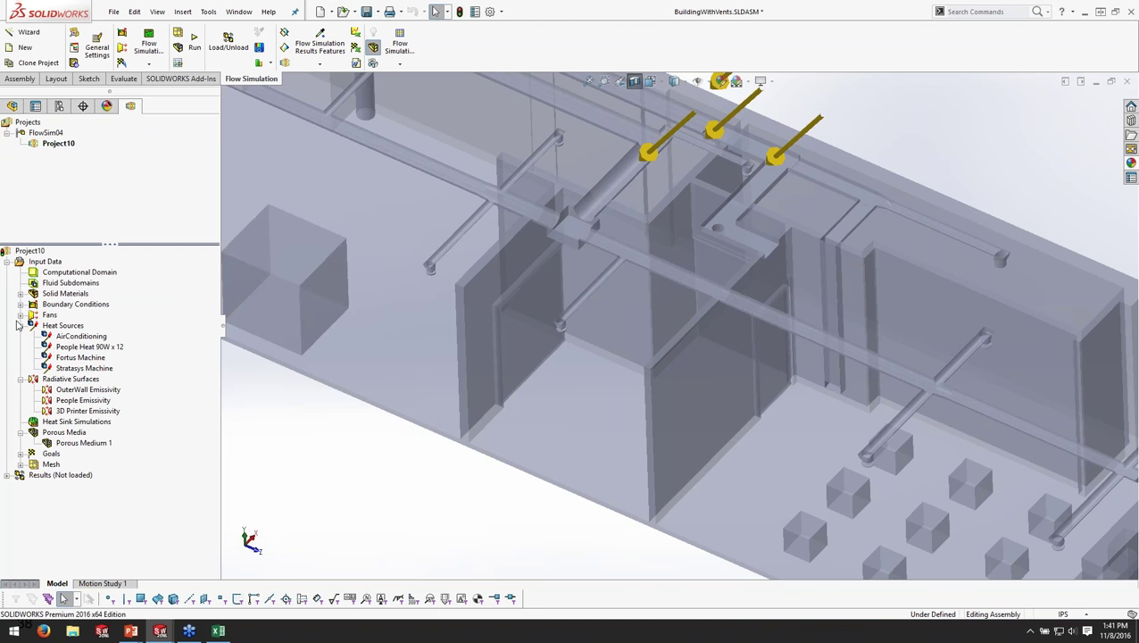
{"action": "key", "text": "f"}
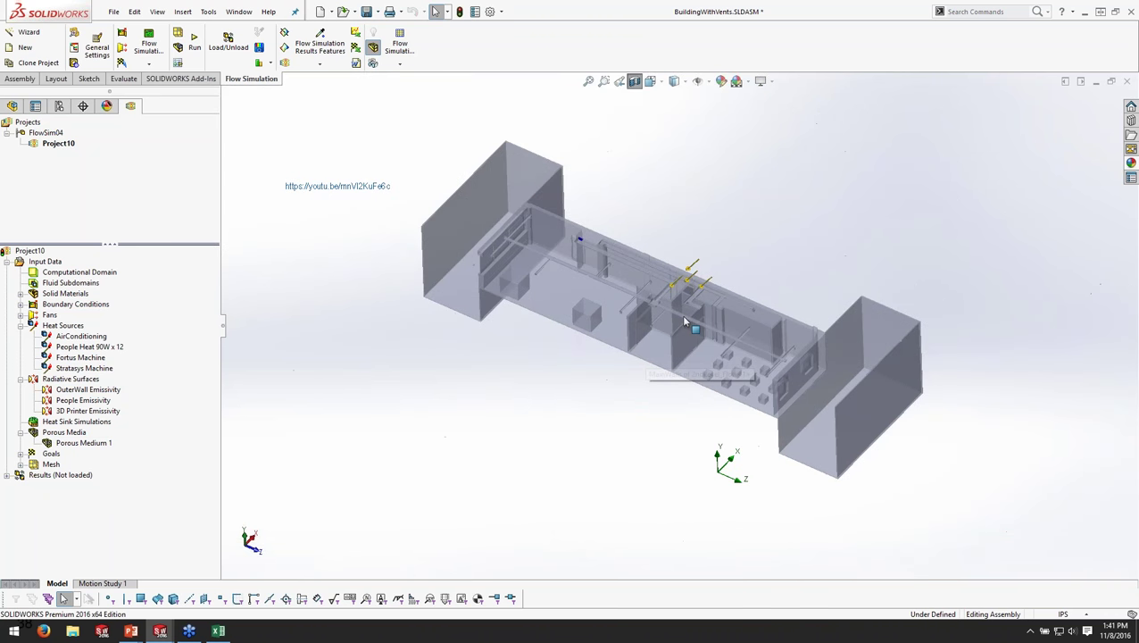
{"action": "scroll", "coordinate": [680, 304], "scroll_direction": "down", "scroll_amount": 4}
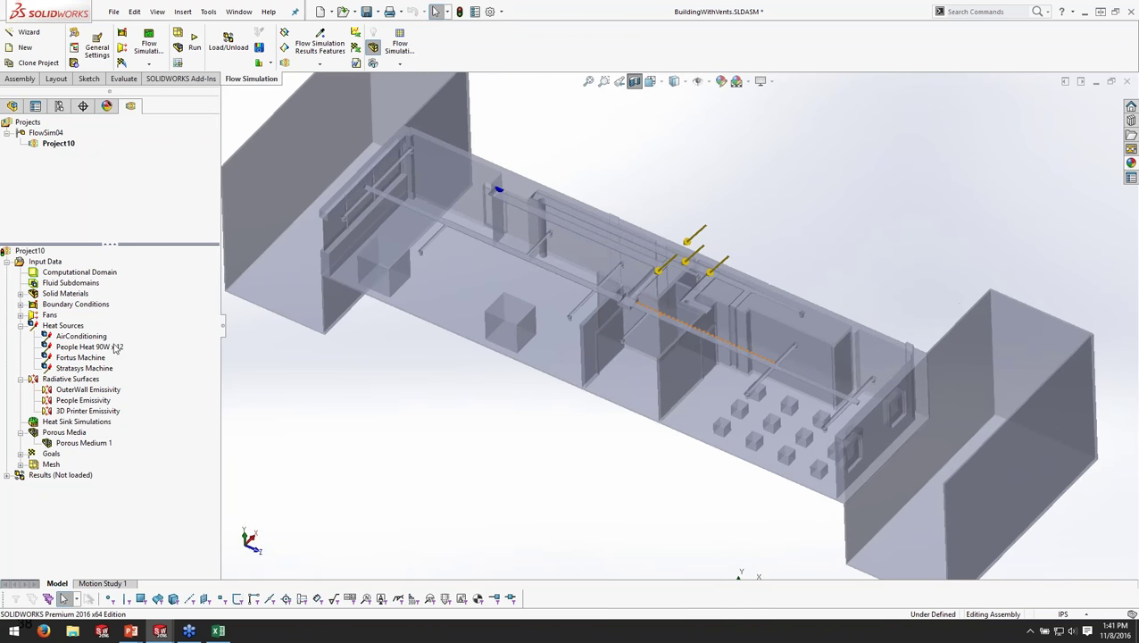
{"action": "left_click", "coordinate": [82, 349]}
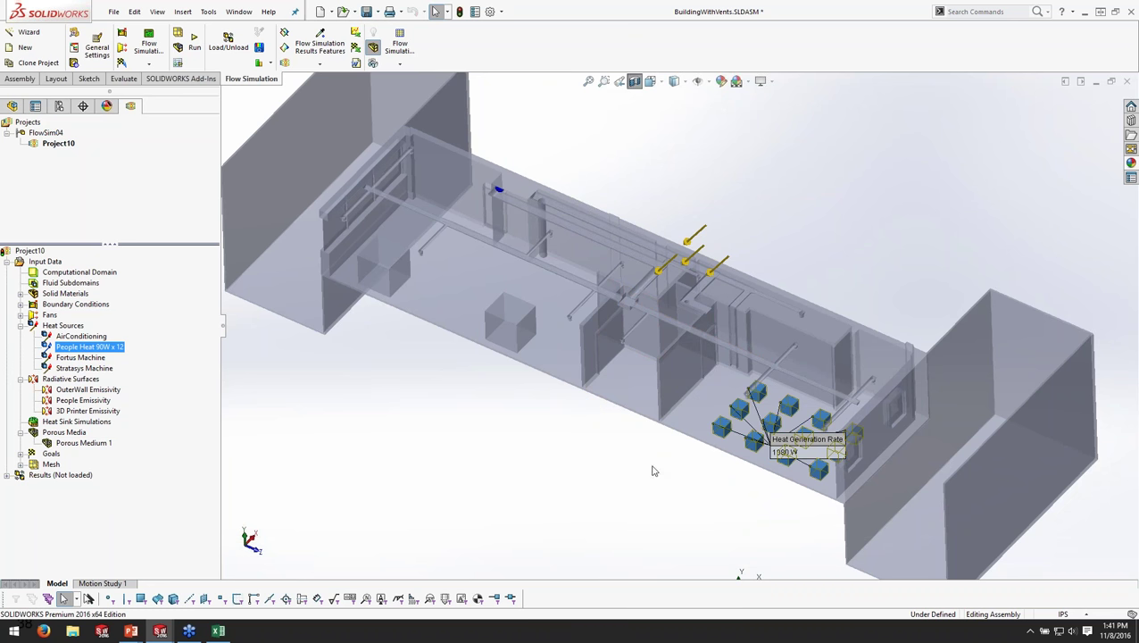
{"action": "left_click", "coordinate": [606, 460]}
{"action": "left_click", "coordinate": [90, 358]}
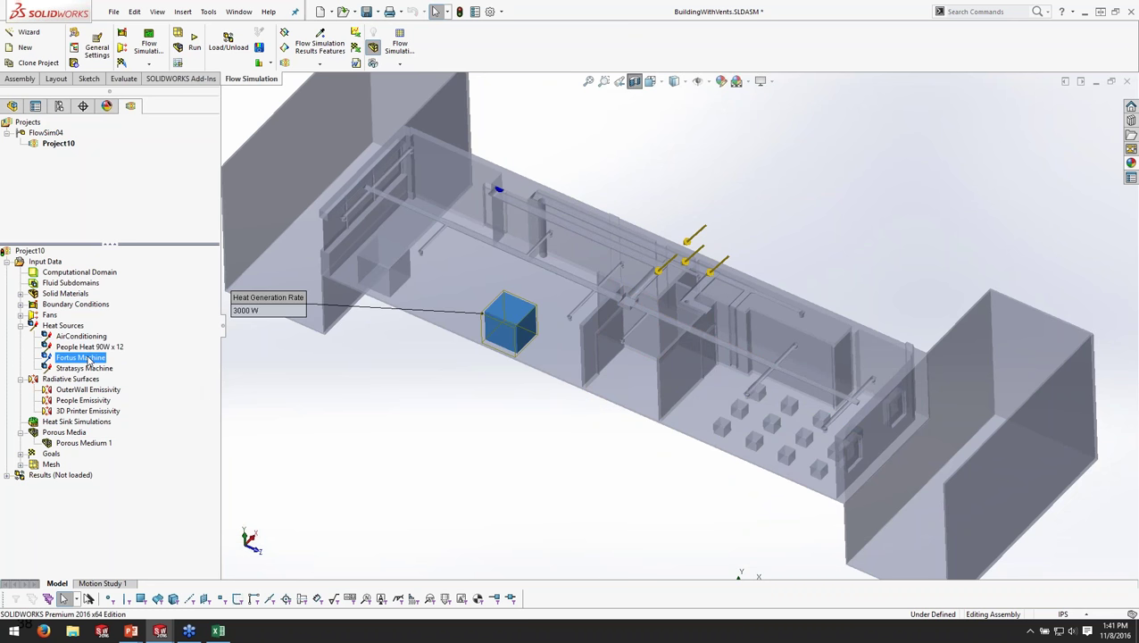
{"action": "left_click", "coordinate": [86, 369]}
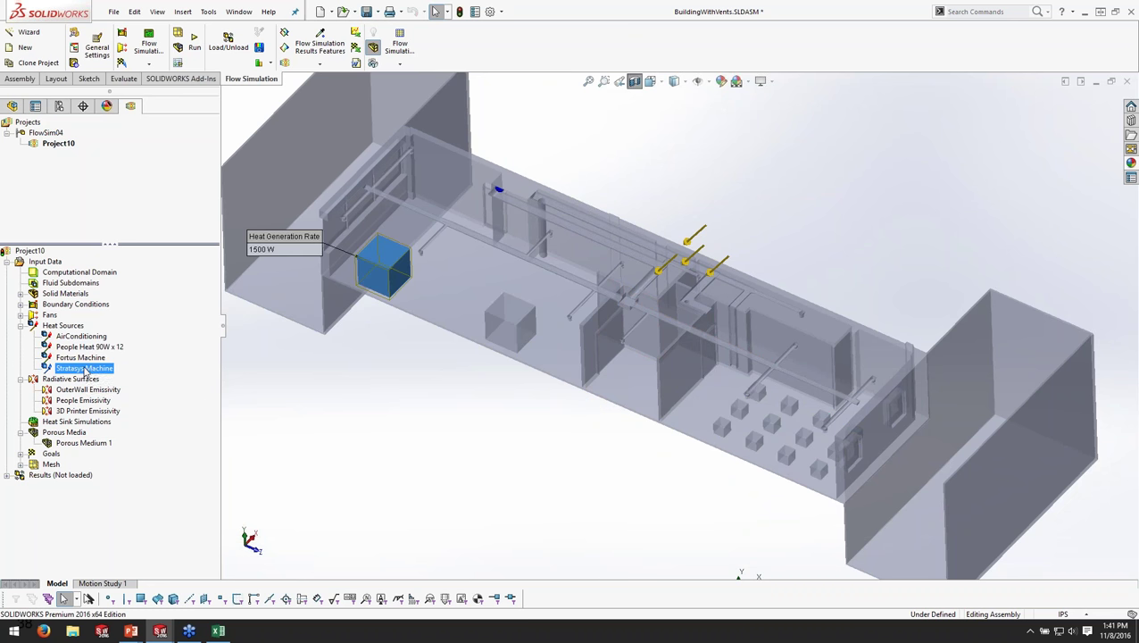
{"action": "left_click", "coordinate": [391, 430]}
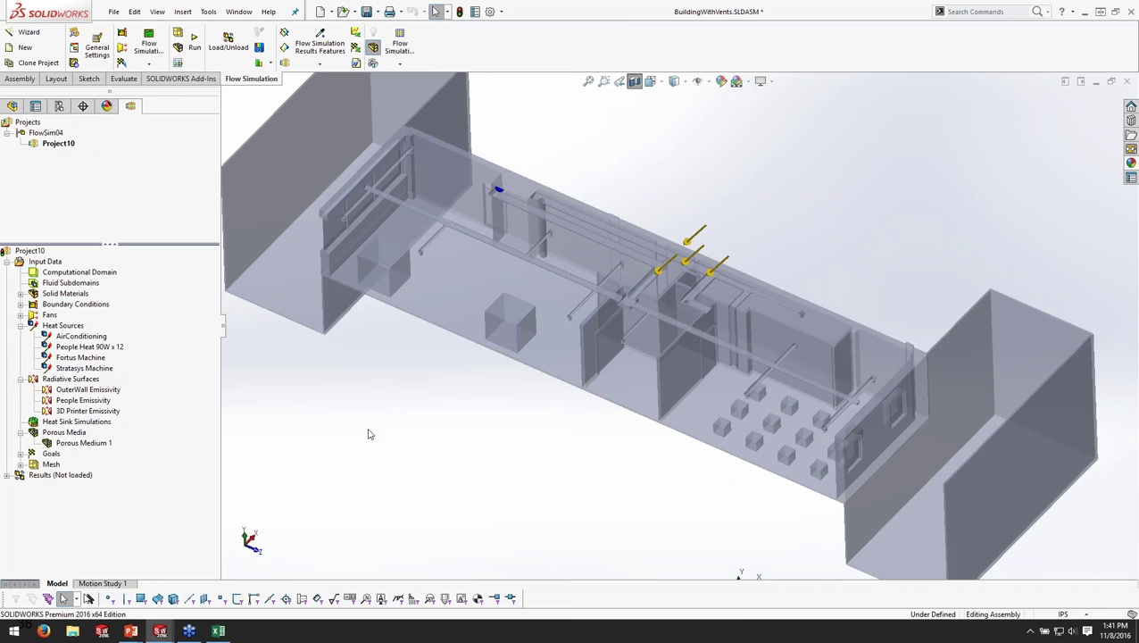
{"action": "scroll", "coordinate": [633, 416], "scroll_direction": "down", "scroll_amount": 5}
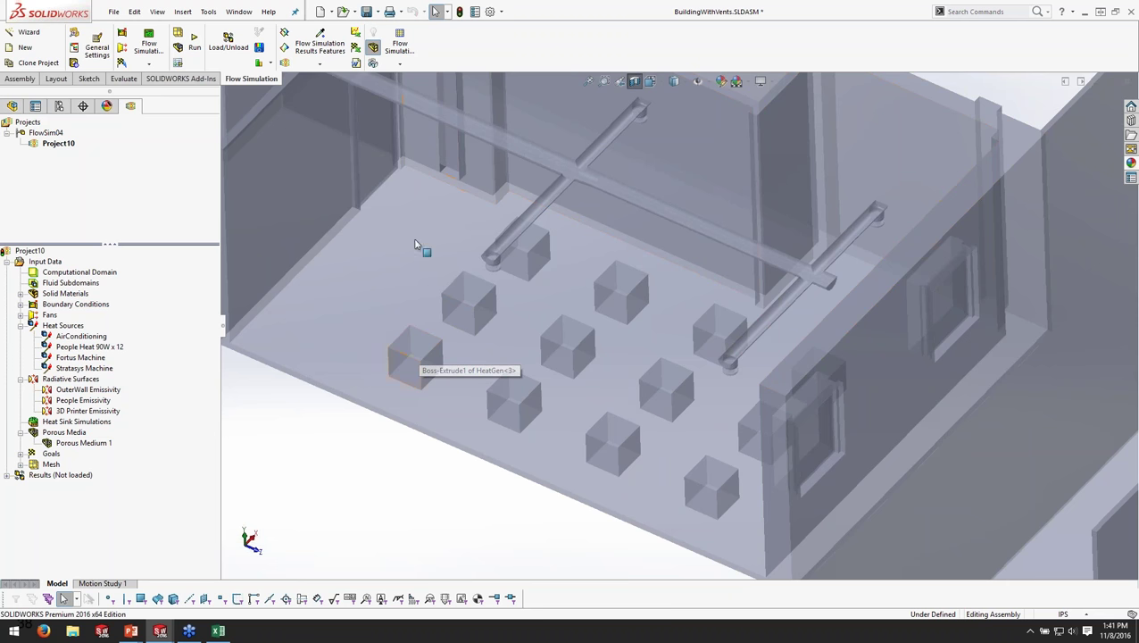
{"action": "scroll", "coordinate": [382, 393], "scroll_direction": "up", "scroll_amount": 8}
{"action": "scroll", "coordinate": [279, 399], "scroll_direction": "down", "scroll_amount": 3}
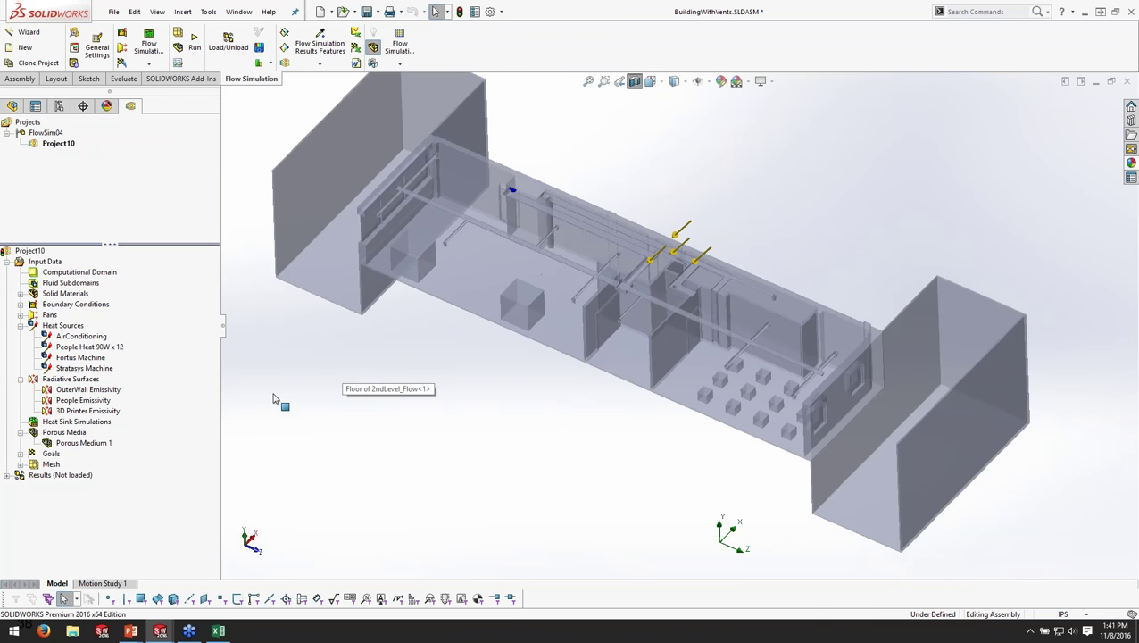
- Collapse the heat sources and radiative surfaces, load the Project10 results, and expand the results in place of the input data
{"action": "left_click", "coordinate": [19, 326]}
{"action": "left_click", "coordinate": [20, 337]}
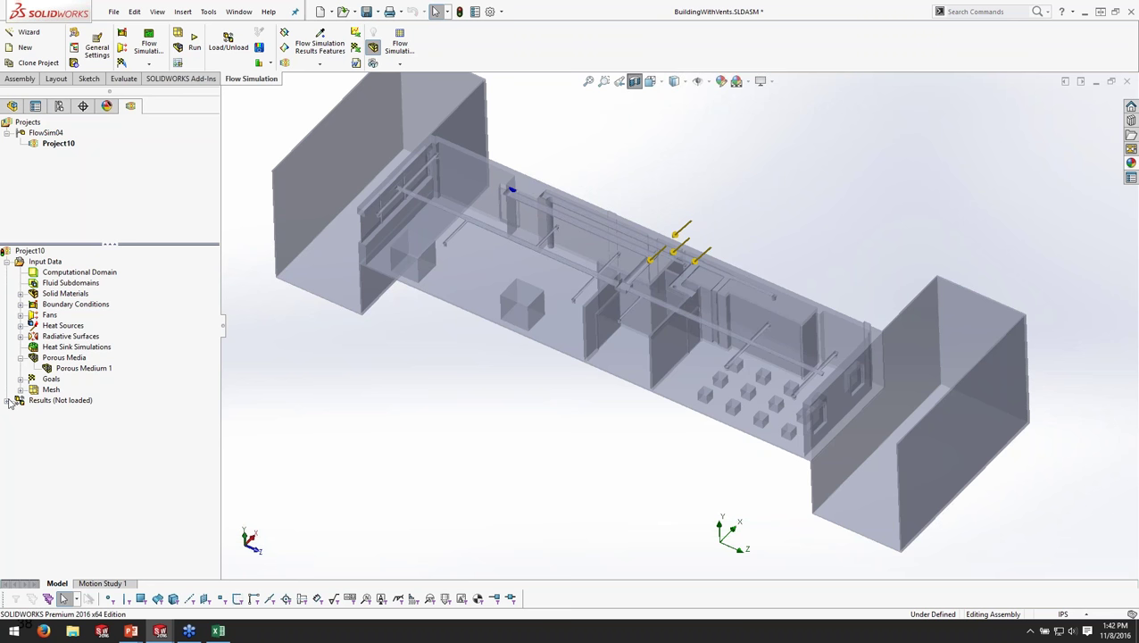
{"action": "right_click", "coordinate": [38, 405]}
{"action": "left_click", "coordinate": [76, 412]}
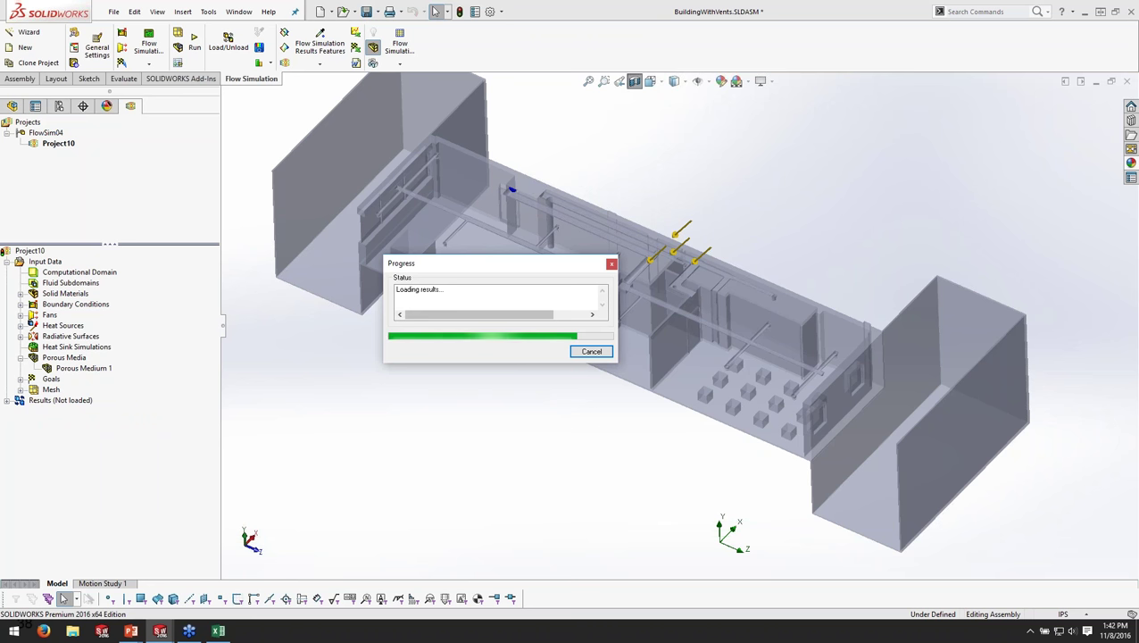
{"action": "left_click", "coordinate": [7, 261]}
{"action": "left_click", "coordinate": [7, 271]}
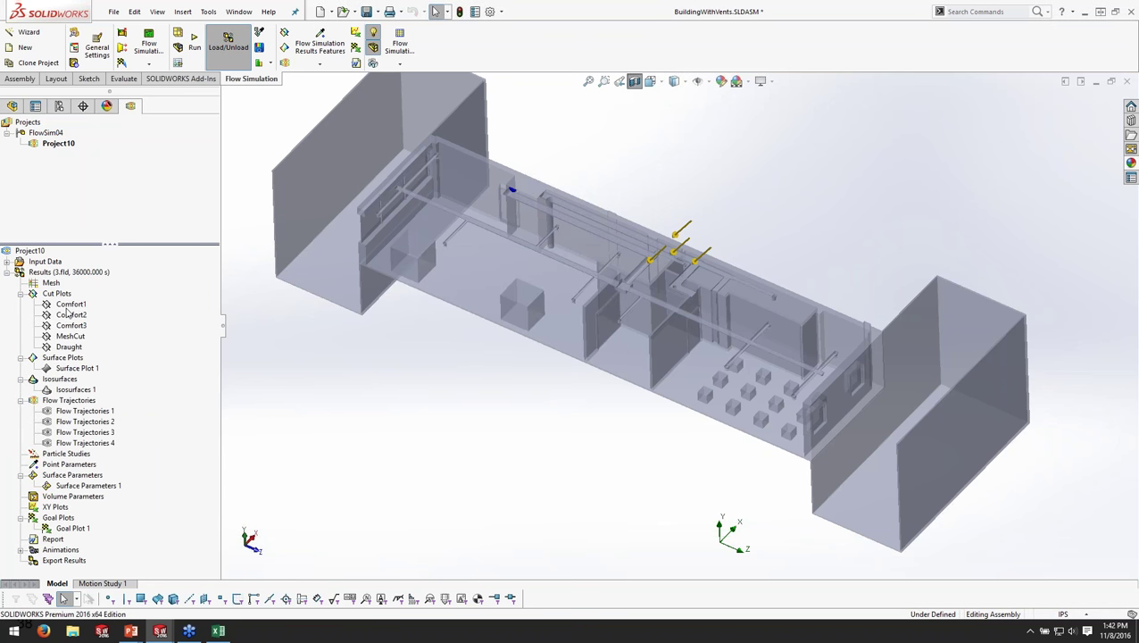
{"action": "right_click", "coordinate": [73, 397]}
{"action": "left_click", "coordinate": [90, 415]}
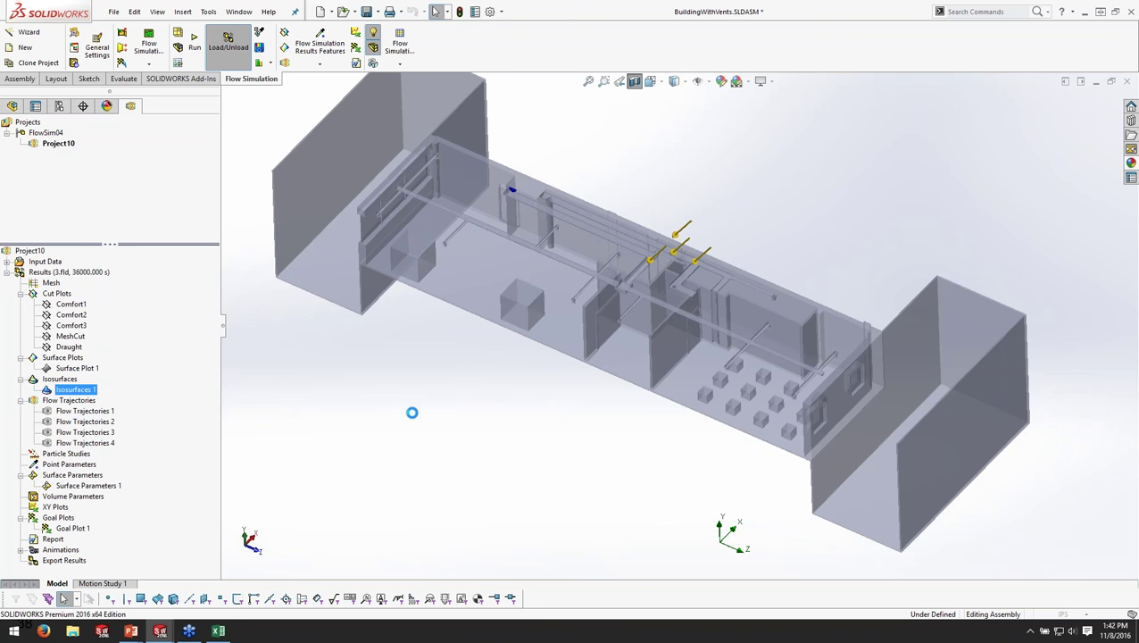
{"action": "right_click", "coordinate": [62, 390]}
{"action": "left_click", "coordinate": [93, 414]}
- Show Surface Plot 1, examine the solid temperatures across the building with the legend moved beside the model, and hide the plot
{"action": "right_click", "coordinate": [77, 368]}
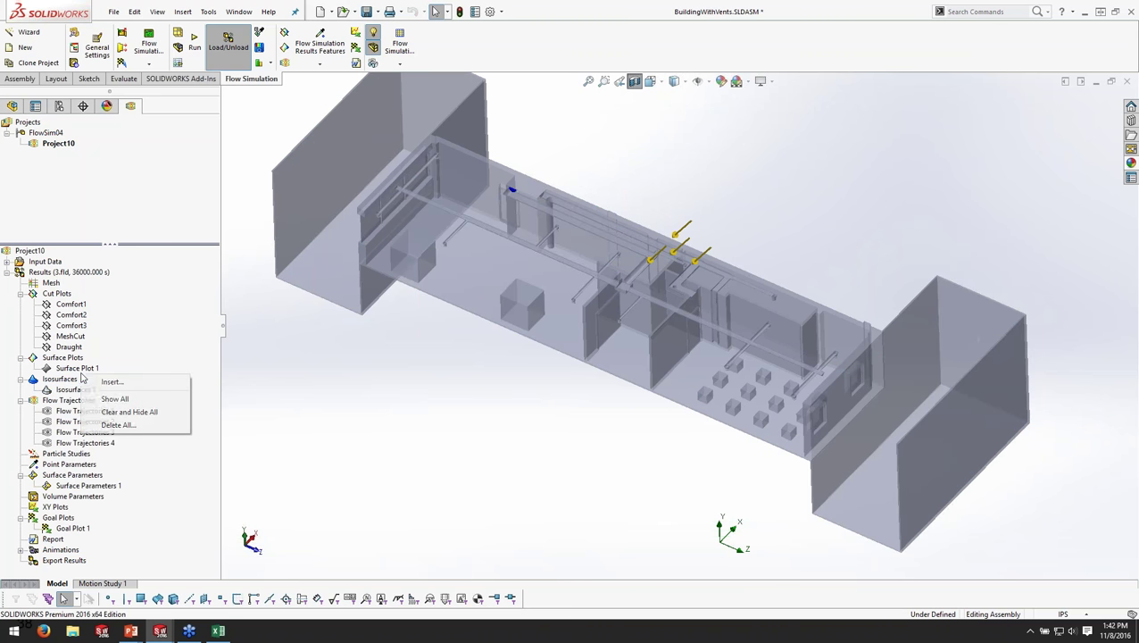
{"action": "left_click", "coordinate": [125, 393]}
{"action": "scroll", "coordinate": [610, 328], "scroll_direction": "down", "scroll_amount": 5}
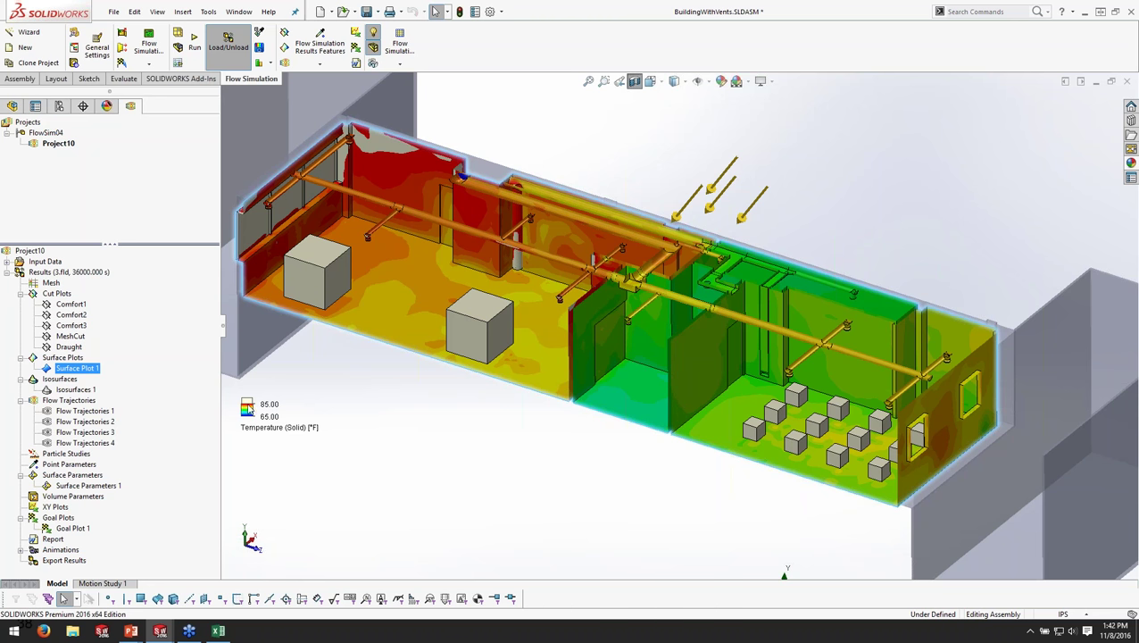
{"action": "left_click_drag", "start_coordinate": [248, 409], "coordinate": [325, 403]}
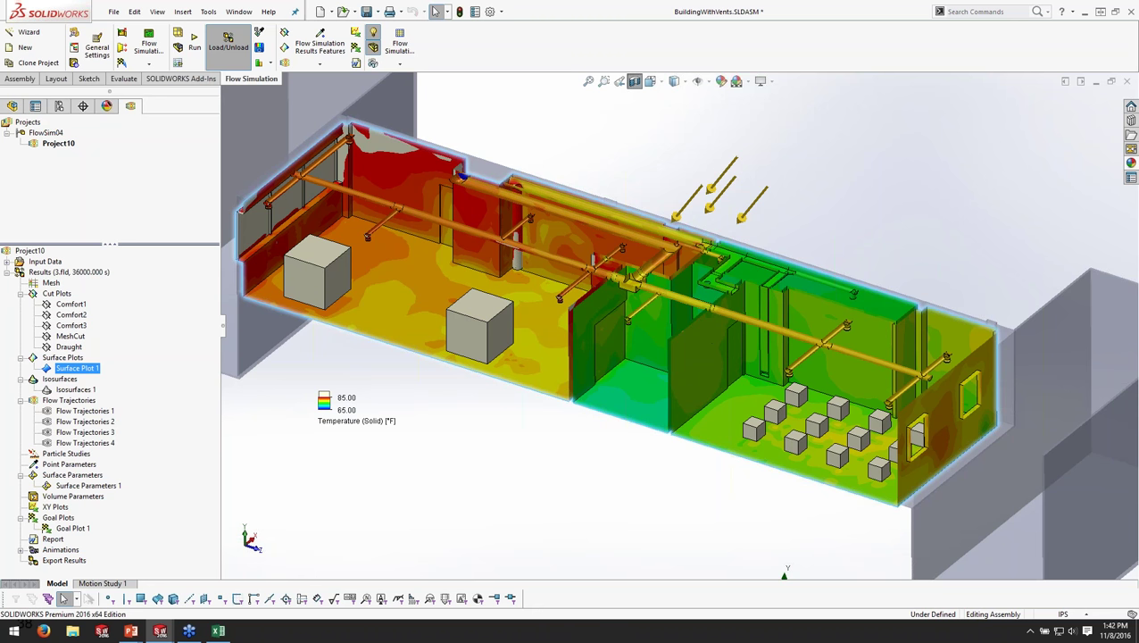
{"action": "right_click", "coordinate": [77, 369]}
{"action": "left_click", "coordinate": [100, 397]}
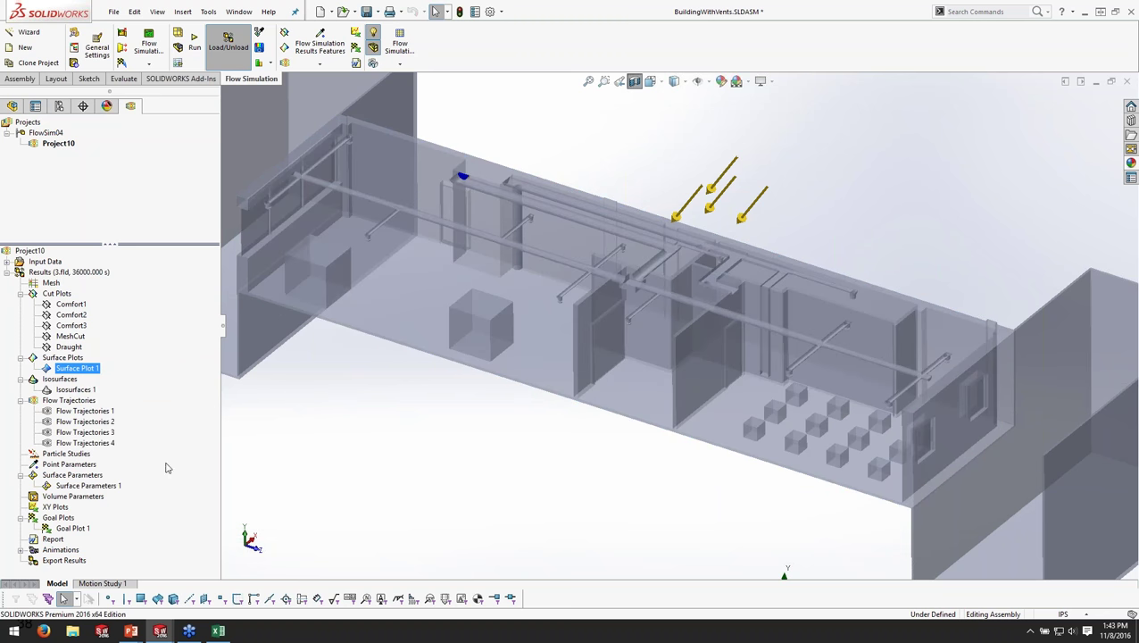
- Open the definition of Goal Plot 1 and show its goal results
{"action": "right_click", "coordinate": [66, 530]}
{"action": "left_click", "coordinate": [95, 539]}
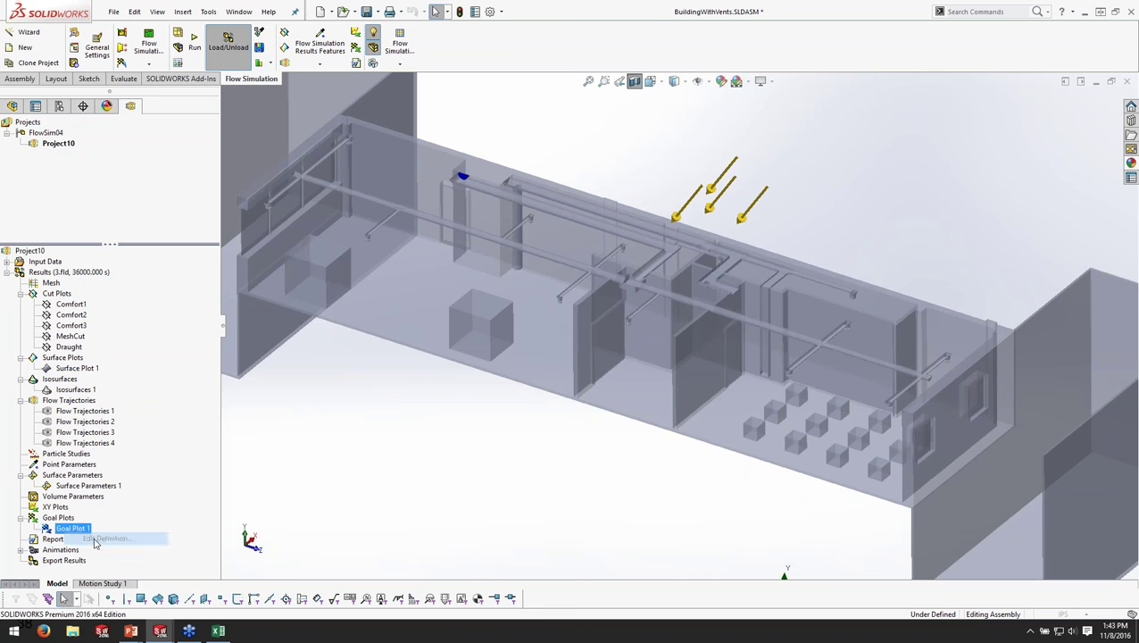
{"action": "left_click", "coordinate": [101, 395]}
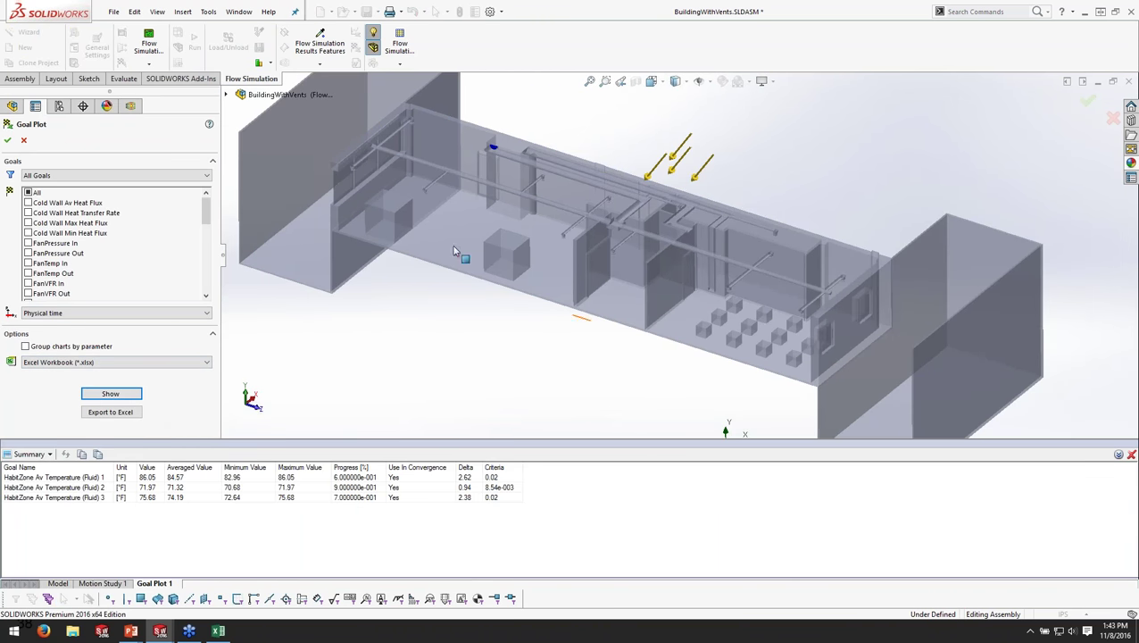
- Switch the goal results from the summary to the history charts and enlarge the results area to make them readable
{"action": "left_click_drag", "start_coordinate": [437, 440], "coordinate": [434, 345]}
{"action": "left_click", "coordinate": [40, 360]}
{"action": "left_click", "coordinate": [27, 384]}
{"action": "left_click_drag", "start_coordinate": [228, 348], "coordinate": [243, 199]}
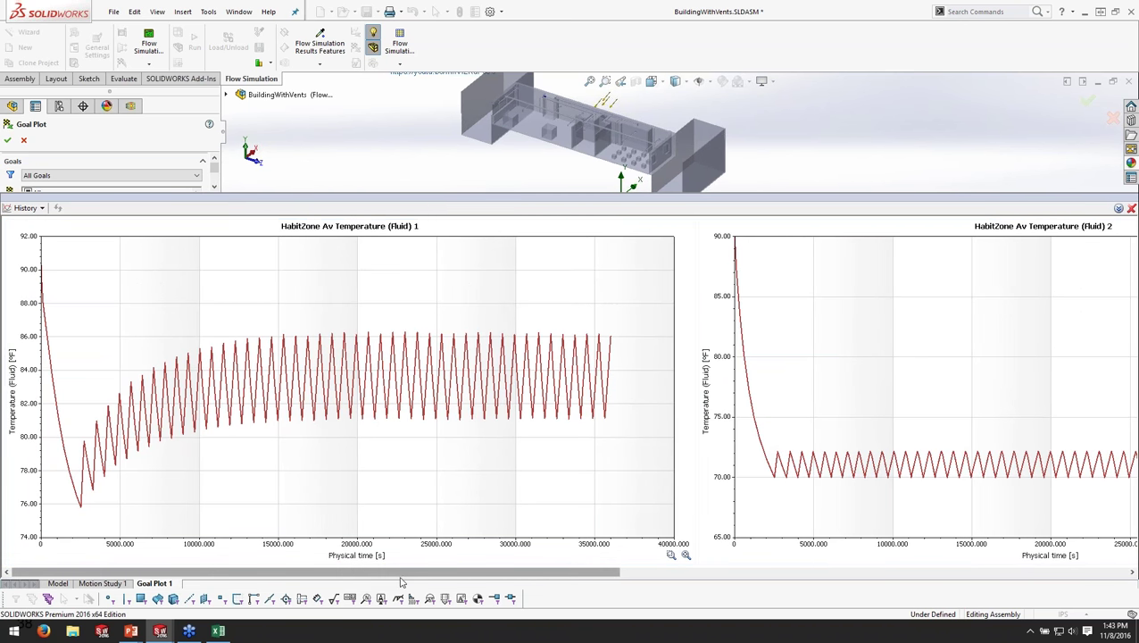
- Compare the HabitZone average fluid temperature histories 1, 2 and 3 over physical time, and return to the first chart
{"action": "left_click_drag", "start_coordinate": [396, 580], "coordinate": [676, 572]}
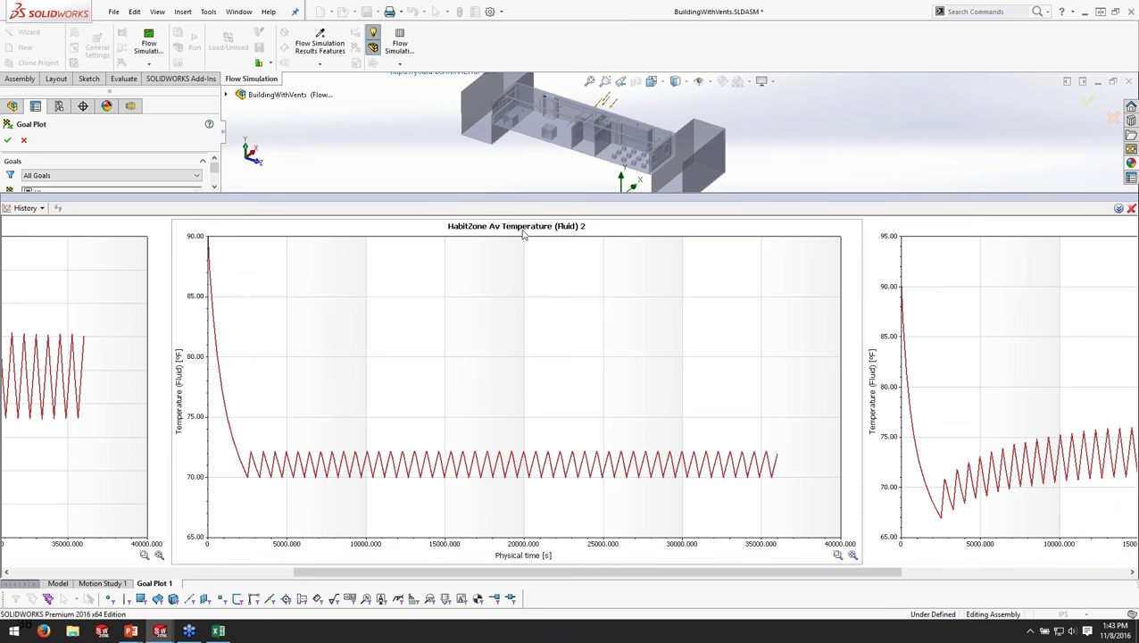
{"action": "scroll", "coordinate": [615, 142], "scroll_direction": "down", "scroll_amount": 4}
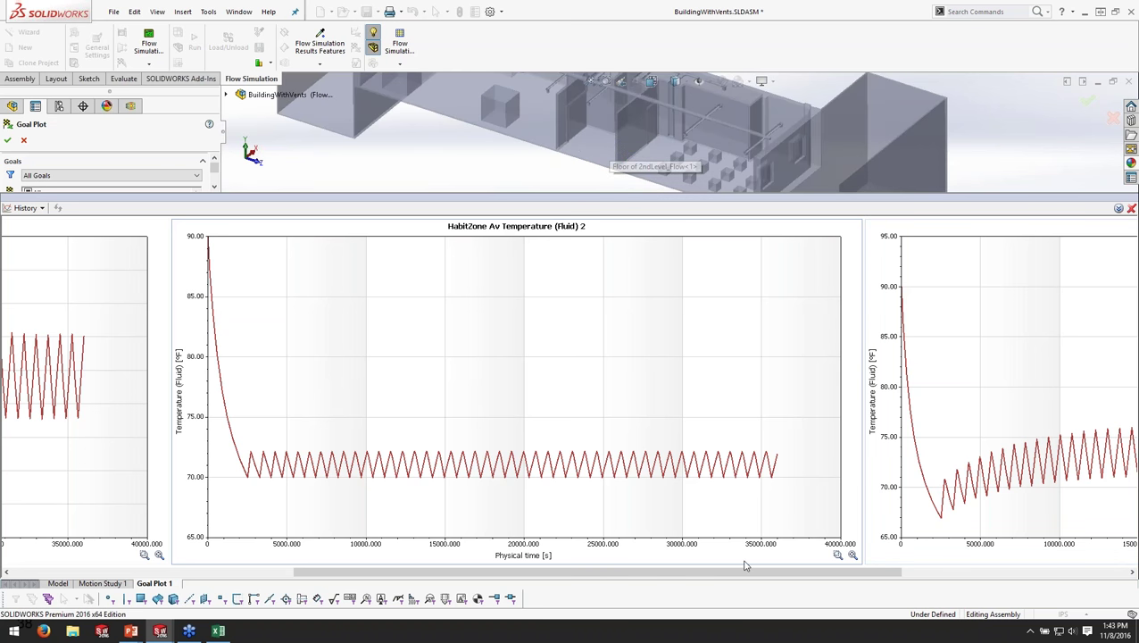
{"action": "left_click_drag", "start_coordinate": [722, 581], "coordinate": [947, 581]}
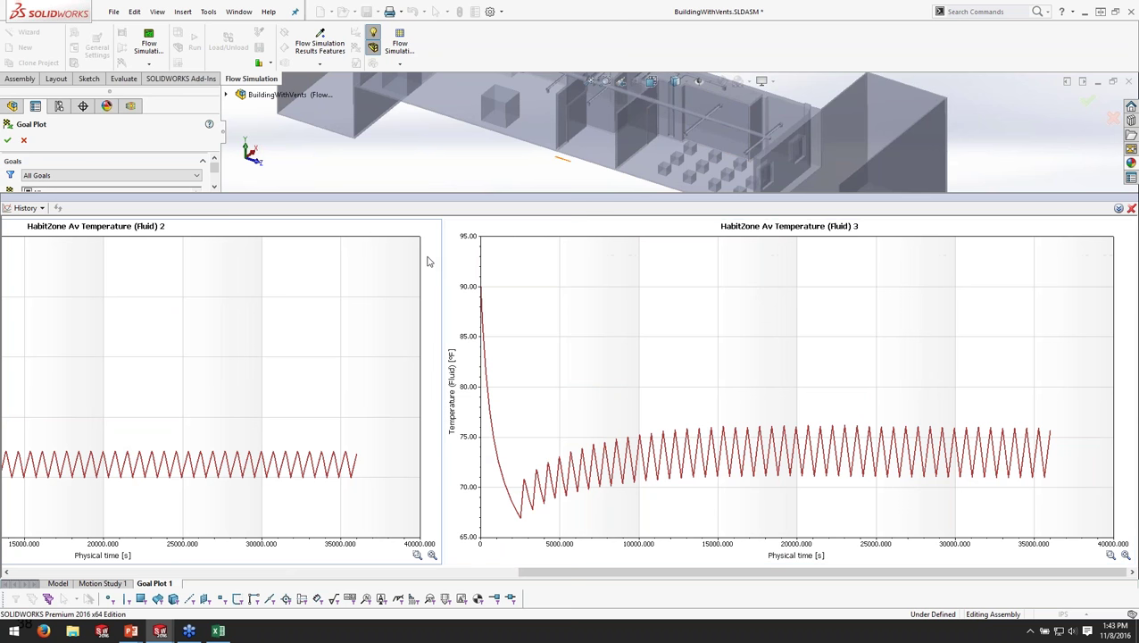
{"action": "mouse_move", "coordinate": [519, 518]}
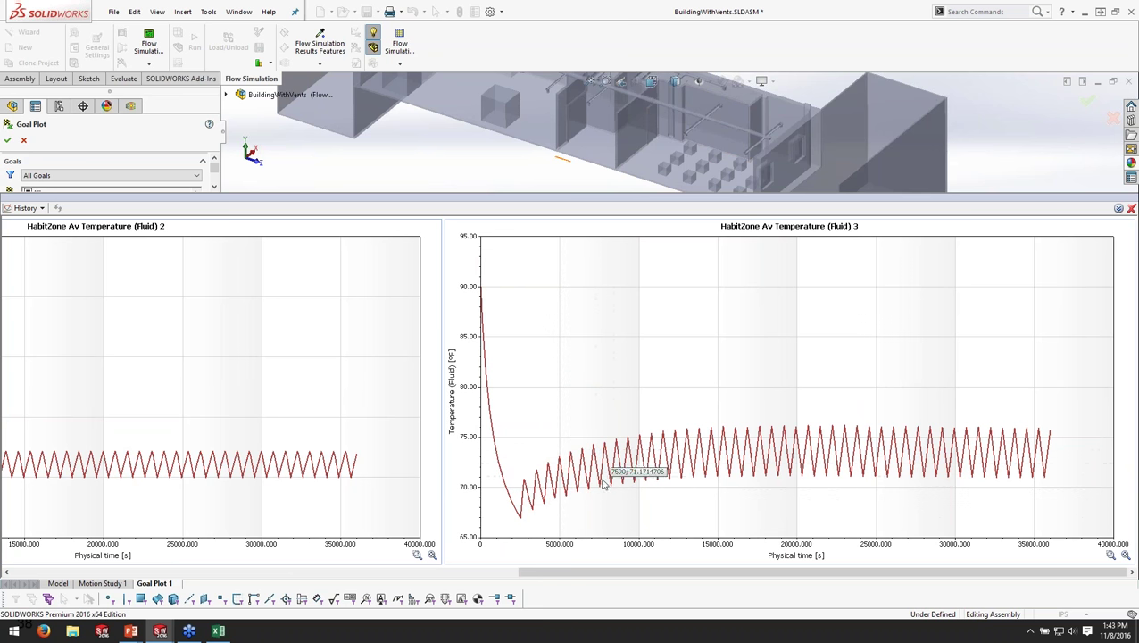
{"action": "mouse_move", "coordinate": [723, 437]}
{"action": "mouse_move", "coordinate": [480, 341]}
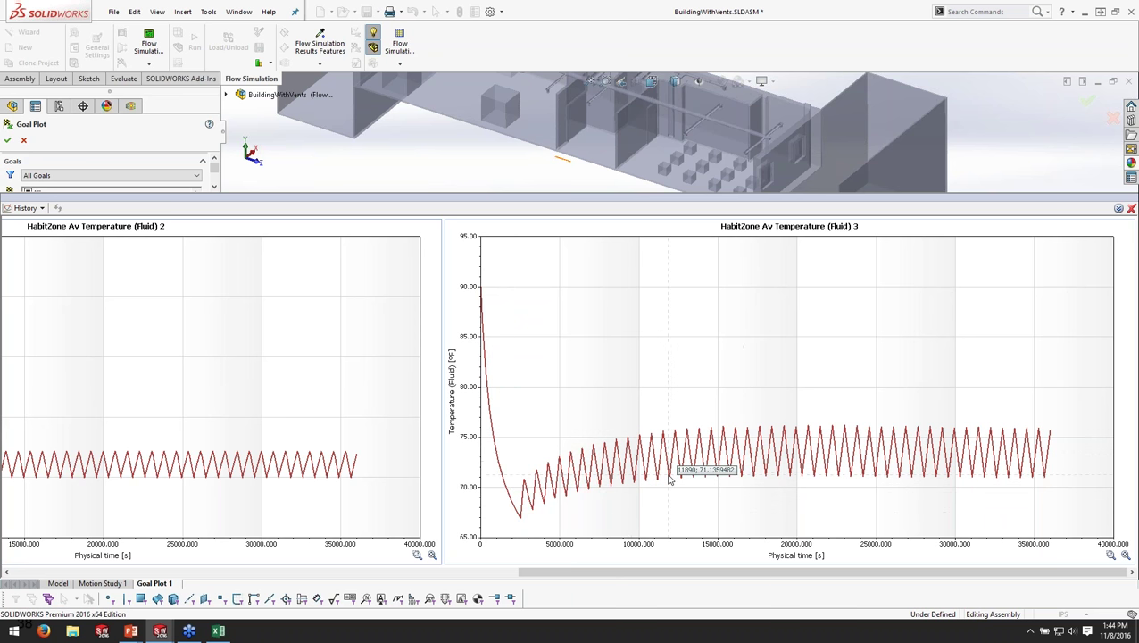
{"action": "left_click_drag", "start_coordinate": [533, 572], "coordinate": [25, 572]}
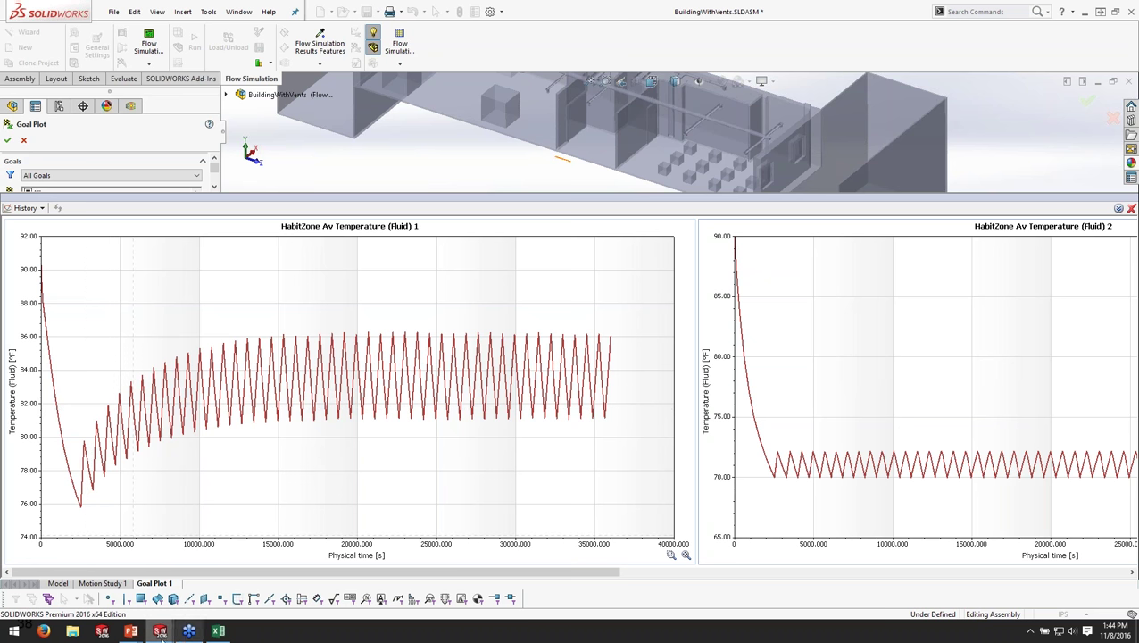
- Bring up the previews of the open SOLIDWORKS assemblies
{"action": "mouse_move", "coordinate": [160, 632]}
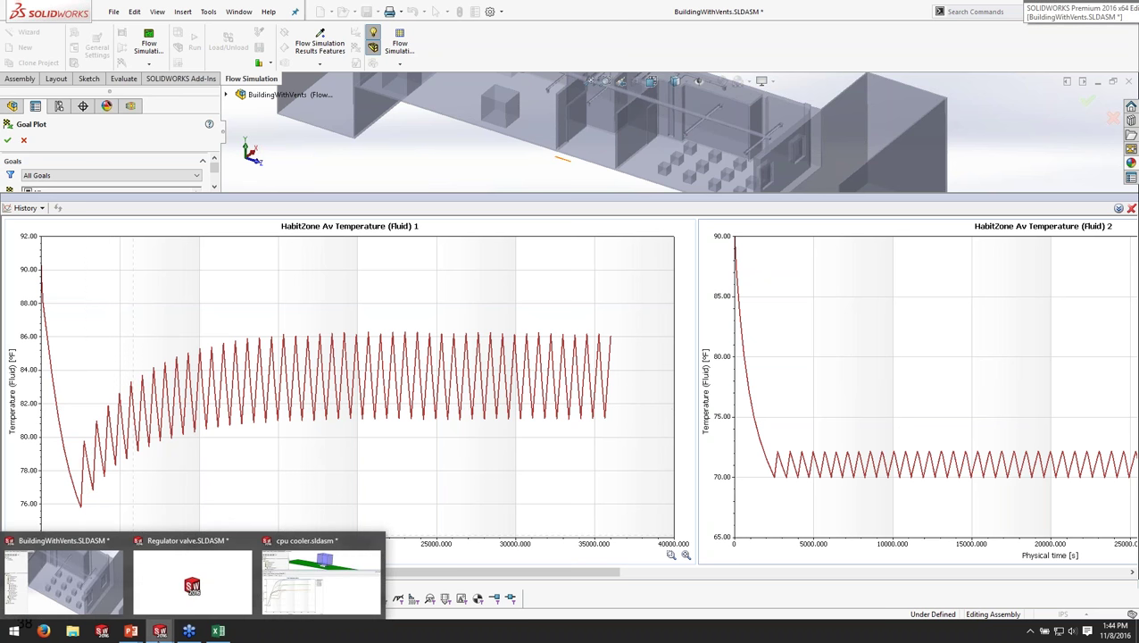